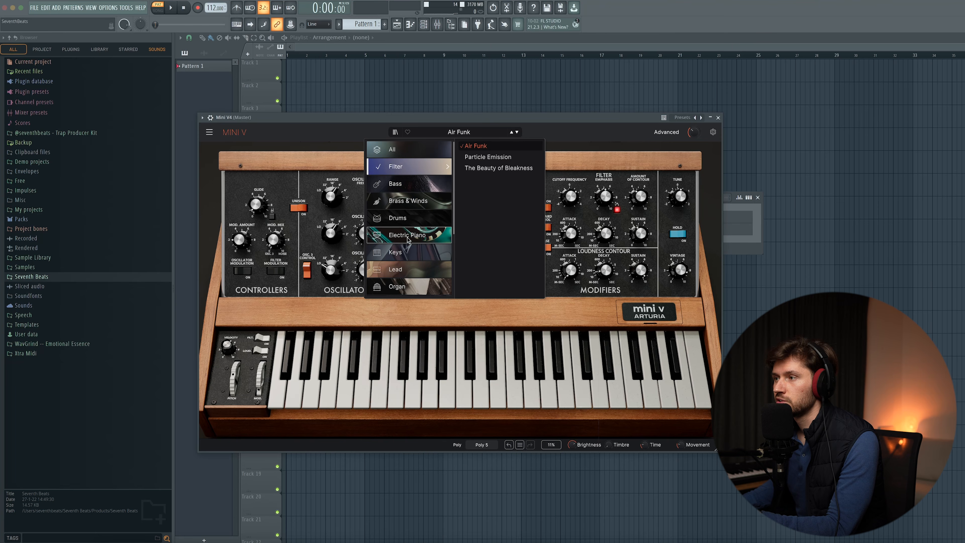
Load the Spacious Hammered Woods preset from the Electric Piano category in Mini V
mouse_move(406, 249)
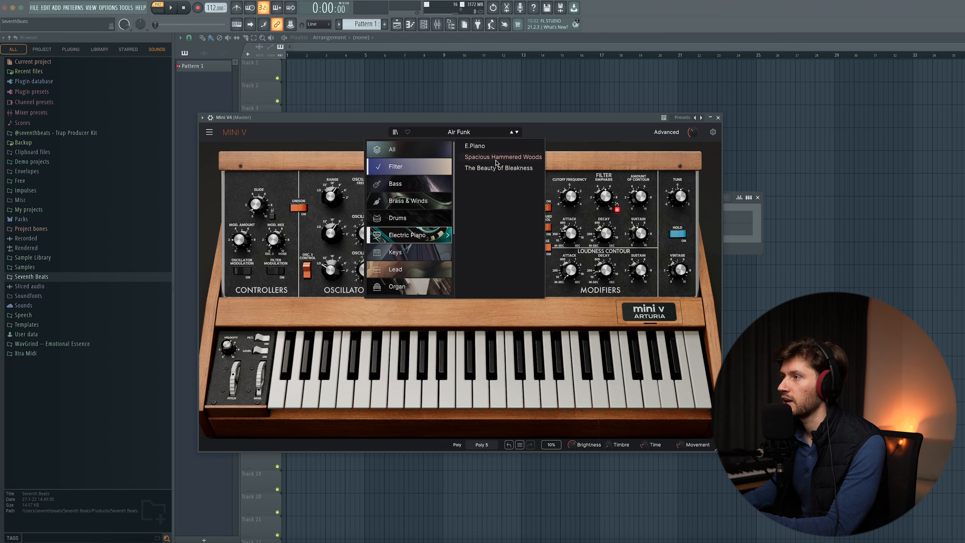
left_click(496, 158)
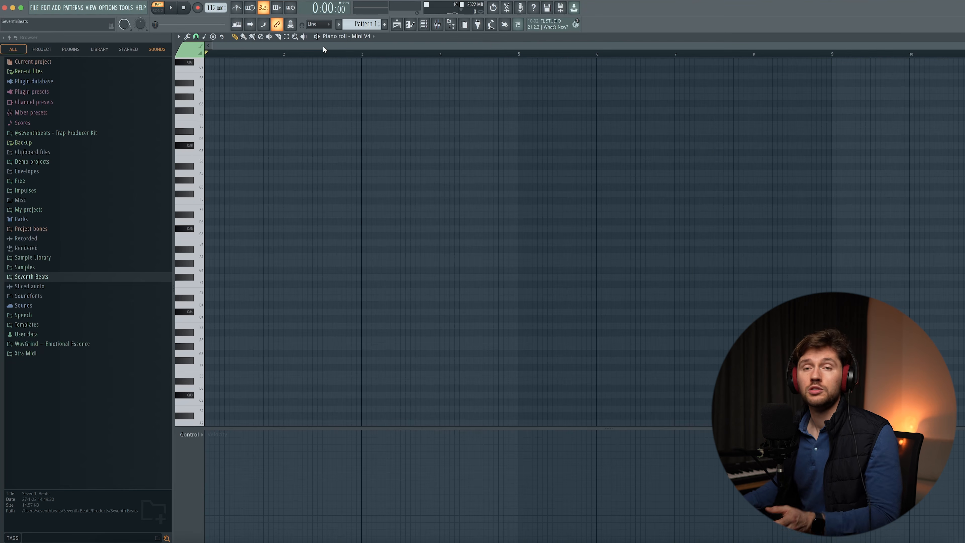
Check which root note and scale the piano roll's scale highlighting uses
left_click(184, 38)
mouse_move(197, 77)
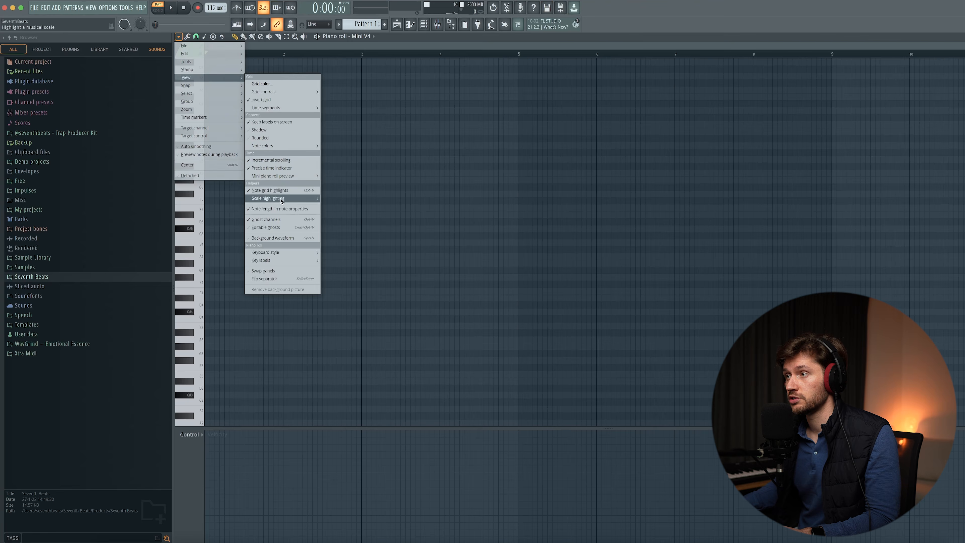
mouse_move(281, 199)
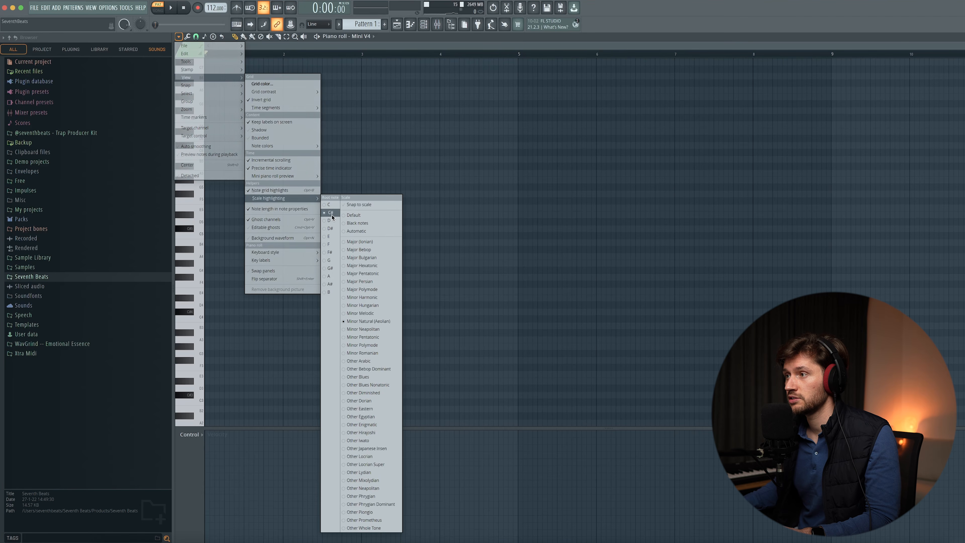
left_click(341, 48)
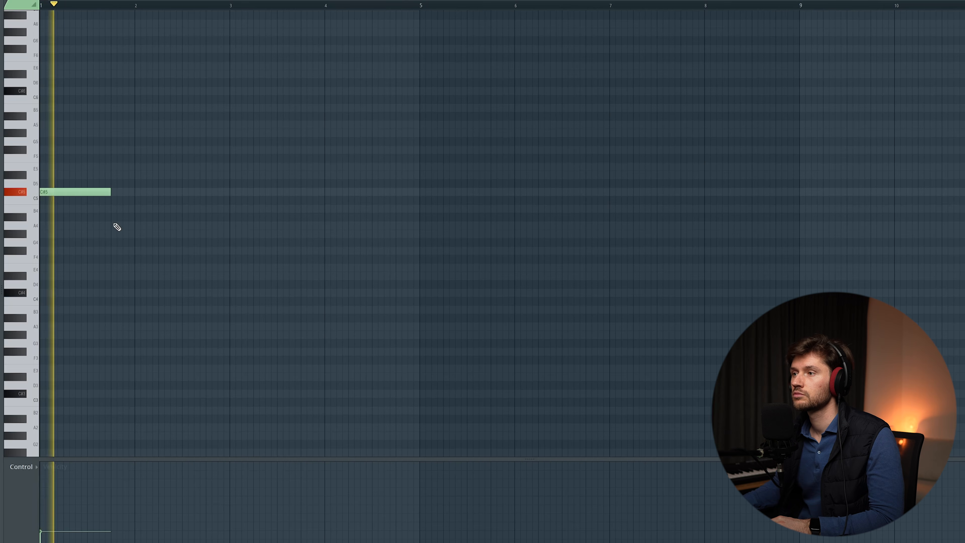
Draw root notes A4, F#4 and G#4 after the C#5 note, extending the G#4 to the start of bar 5
left_click(115, 225)
left_click_drag(171, 238, 301, 252)
left_click(308, 235)
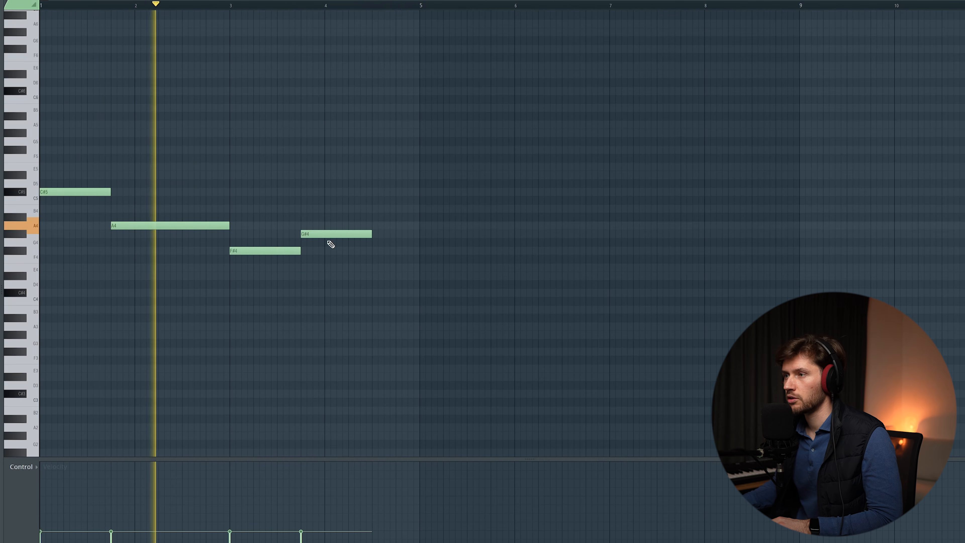
left_click_drag(368, 234, 420, 233)
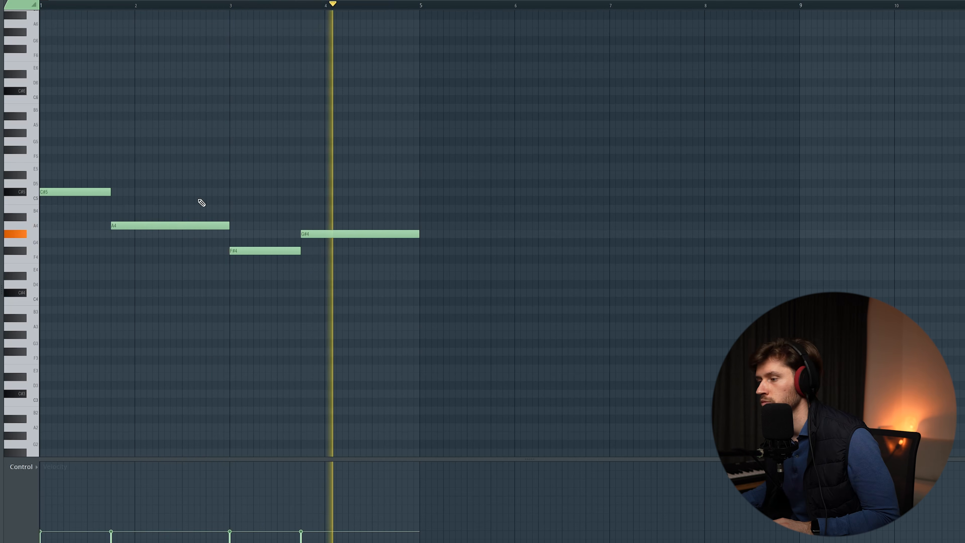
Lower the root notes one octave, stack G#4, B4 and E5 above the first root, and preview the chord
scroll(204, 200, "up", 3)
key("space")
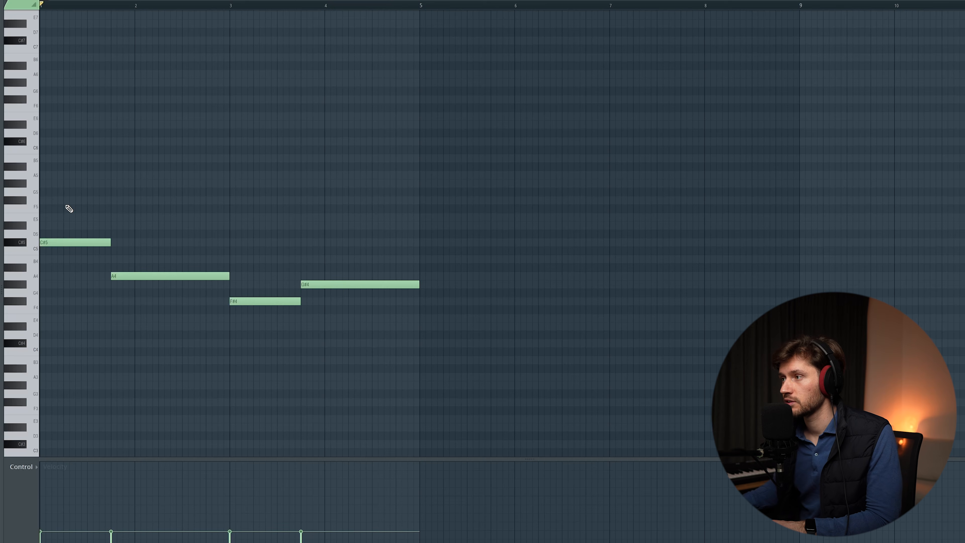
mouse_move(61, 201)
left_mouse_down()
mouse_move(60, 184)
mouse_move(55, 212)
left_mouse_up()
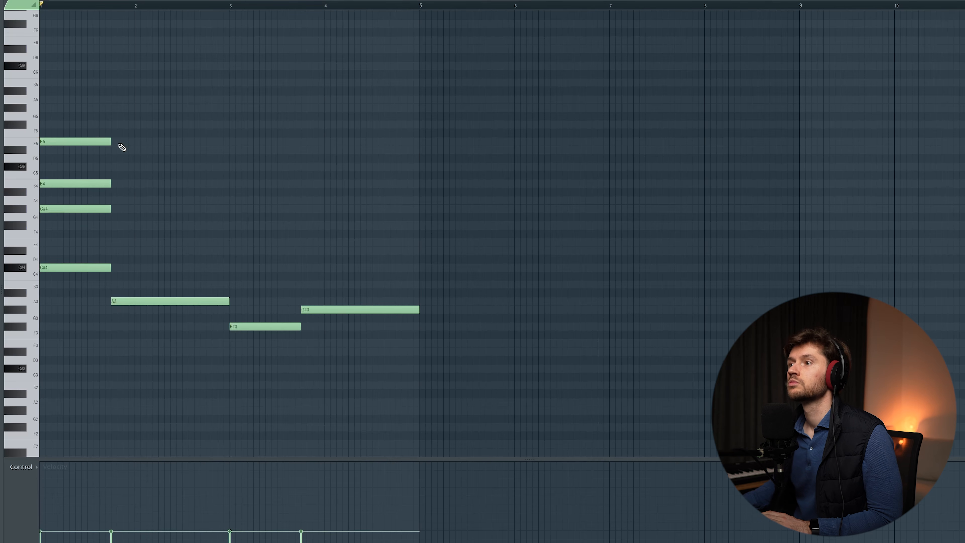
key("space")
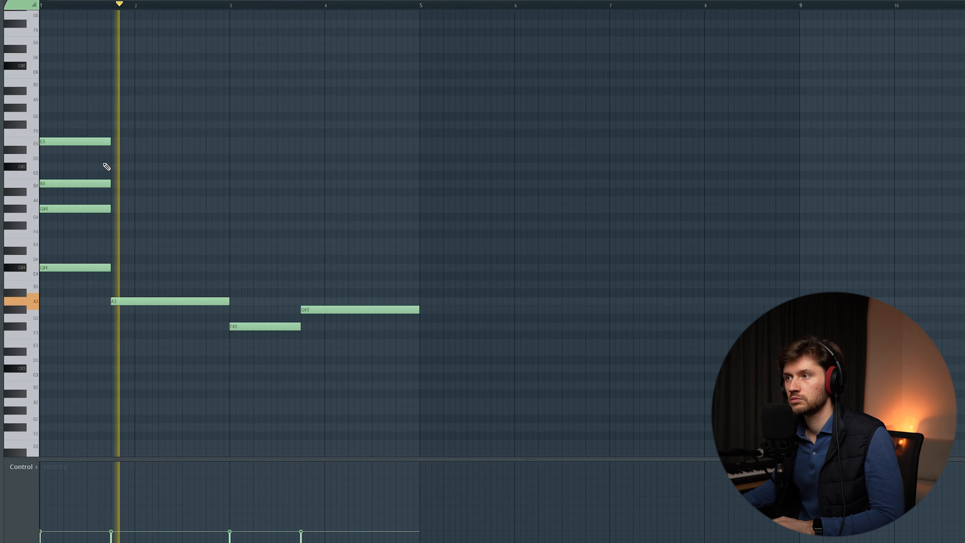
key("space")
Copy the first chord's upper three notes above the A3 root and arrange them as E4, G#4 and C#5
left_click_drag(76, 113, 76, 234)
key("ctrl+c")
key("ctrl+v")
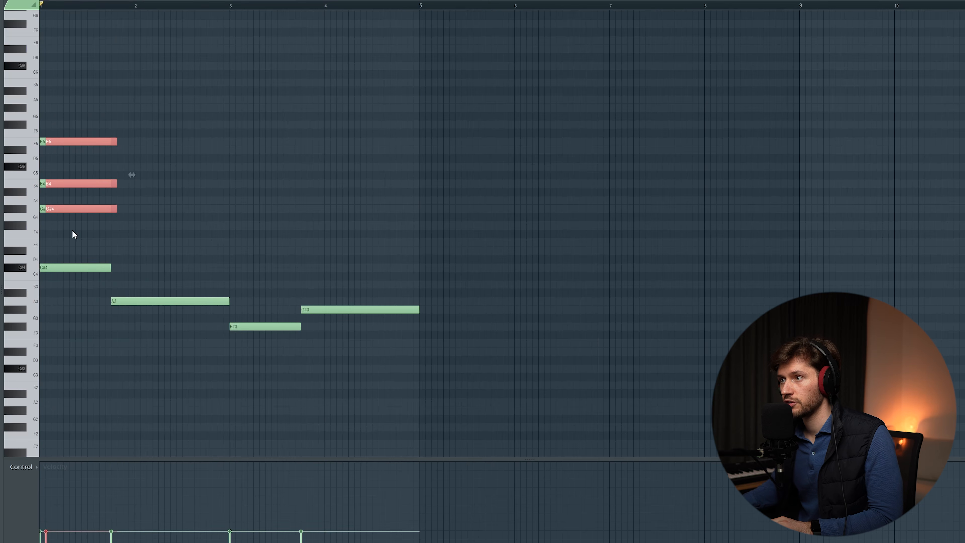
left_click_drag(75, 183, 142, 209)
left_click(169, 177, "ctrl")
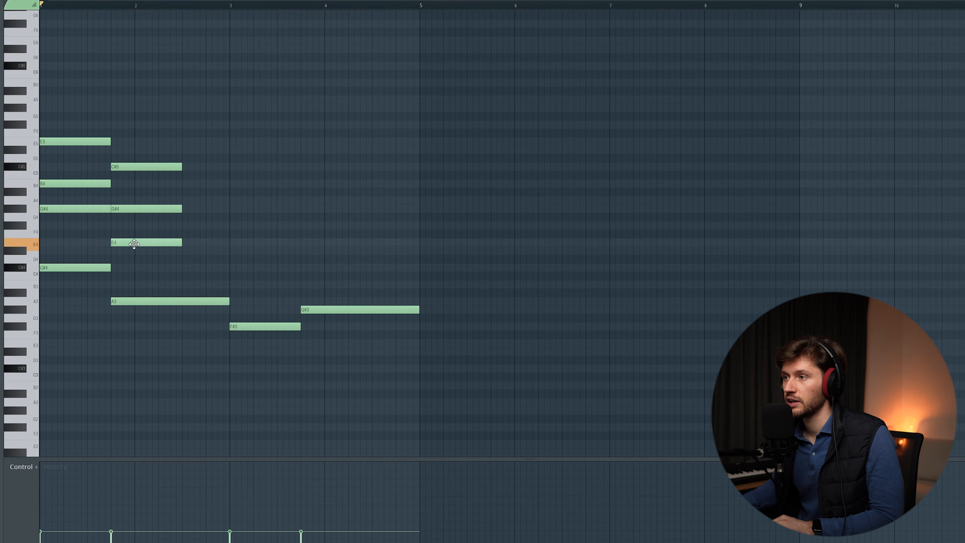
Extend the second chord's three upper notes to the start of bar 3 during playback
key("space")
left_click_drag(150, 134, 159, 245)
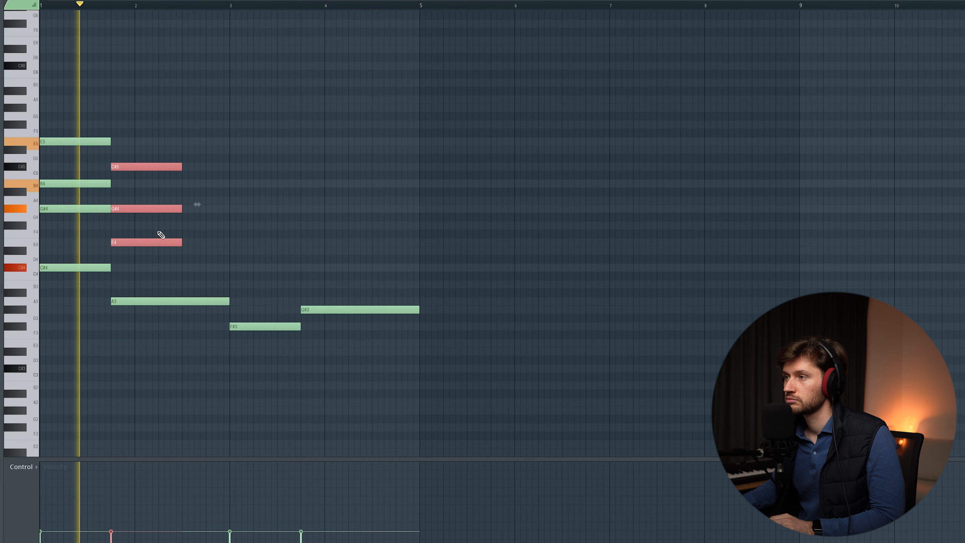
left_click_drag(182, 167, 230, 166)
left_click(323, 157, "ctrl")
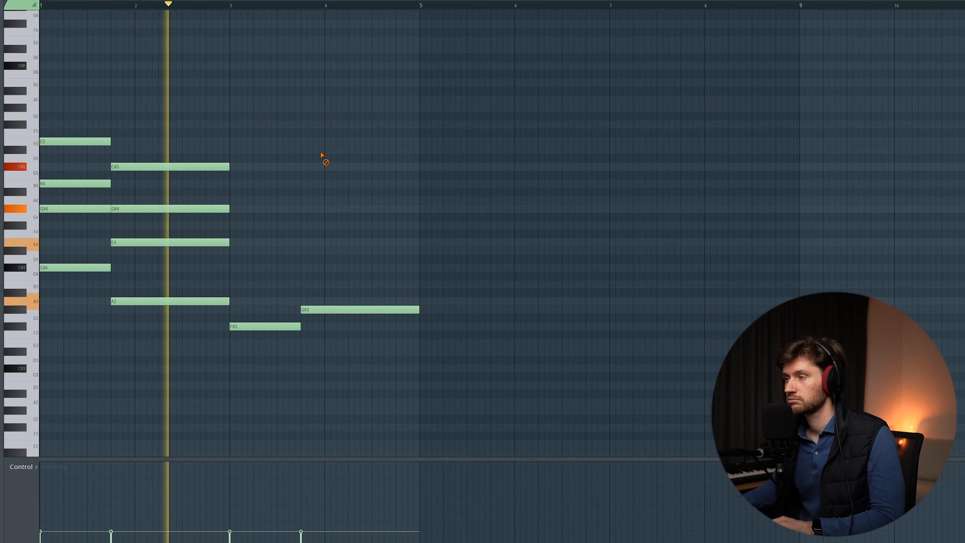
key("space")
Copy the upper chord notes above the F#3 root, arrange them as A4, C#5 and E5, and preview the progression
left_click_drag(88, 95, 257, 256)
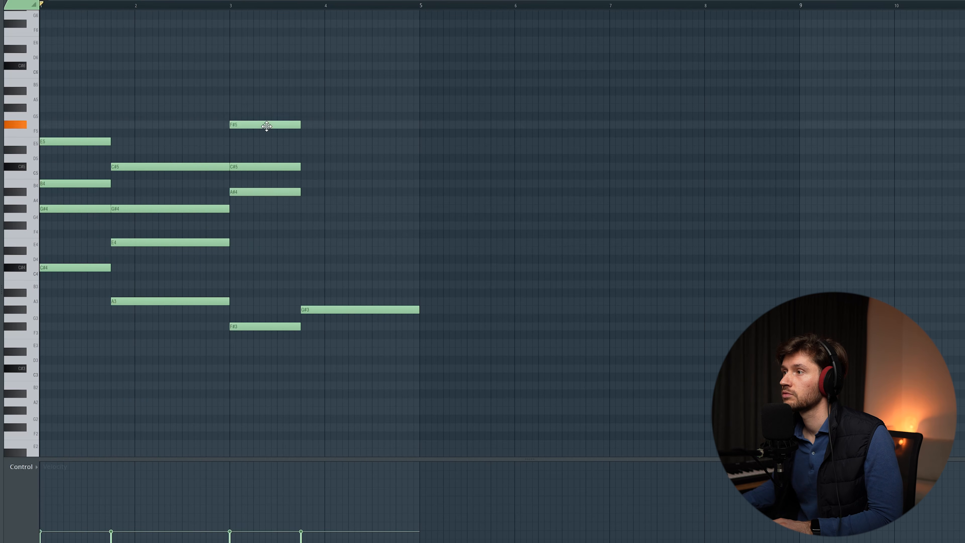
left_click_drag(267, 126, 267, 144)
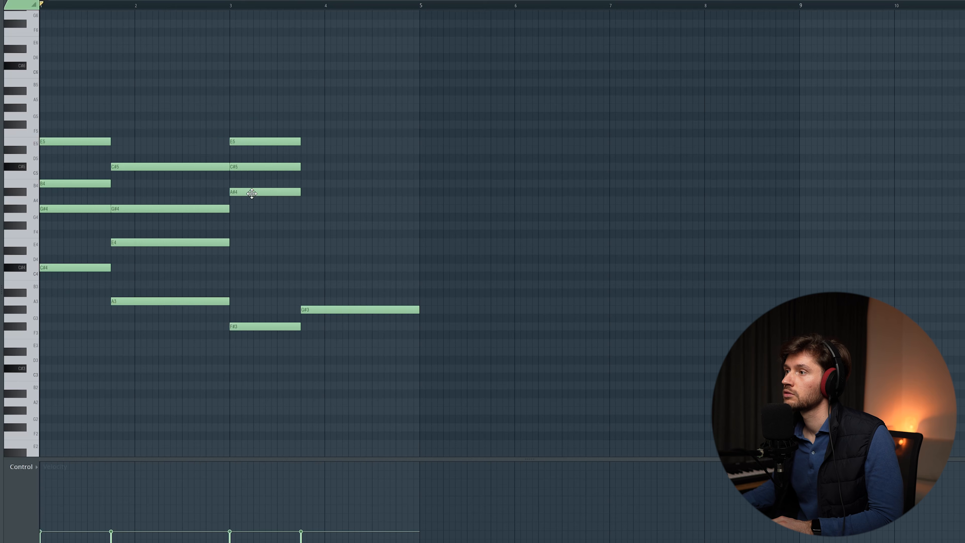
left_click_drag(251, 193, 253, 214)
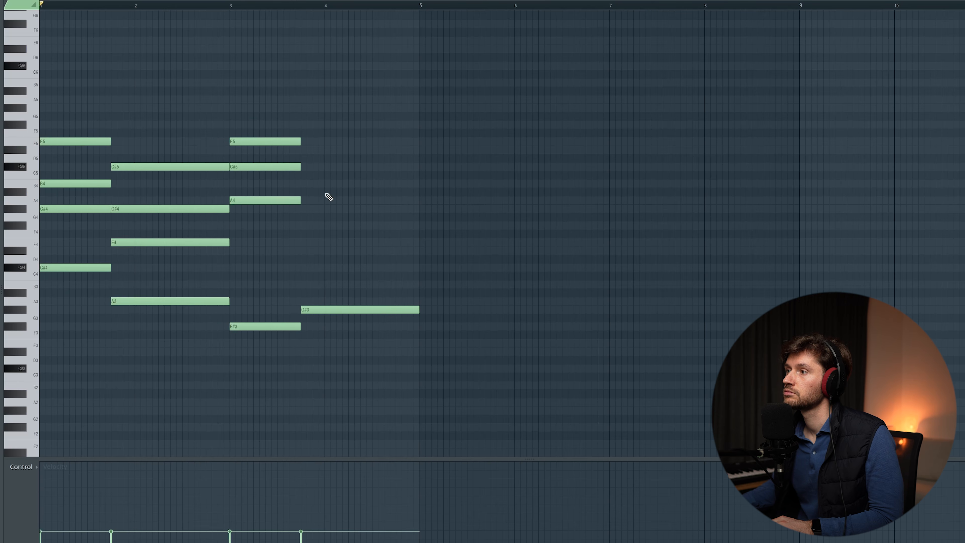
key("space")
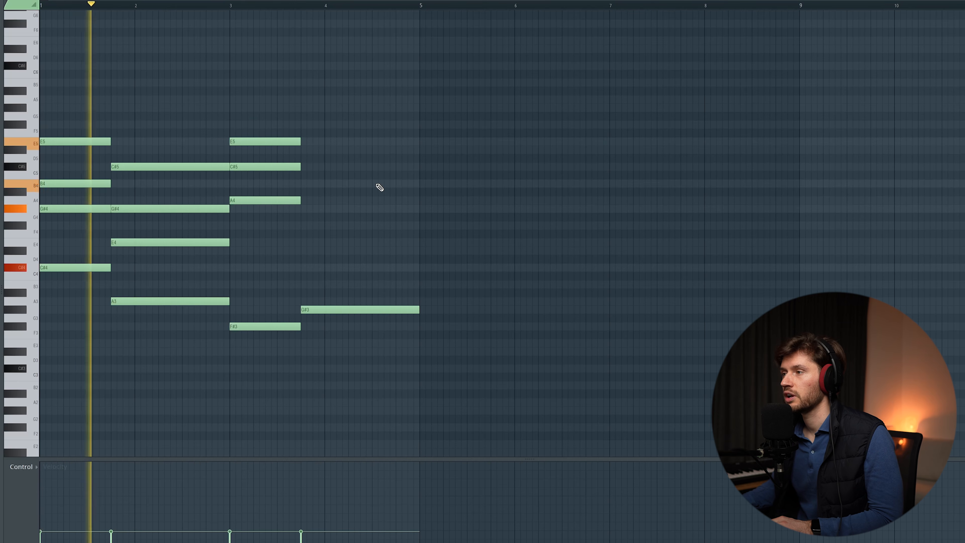
Duplicate the four root notes one octave lower as C#3, A2, F#2 and G#2, and listen to the result
left_click_drag(420, 362, 59, 270)
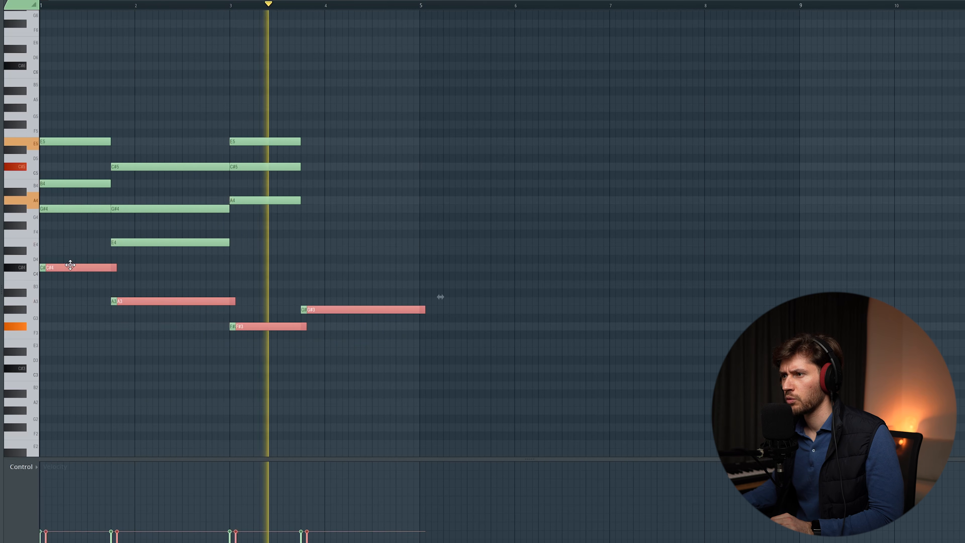
key("ctrl+c")
key("ctrl+v")
key("ctrl+Down")
left_click(516, 170, "ctrl")
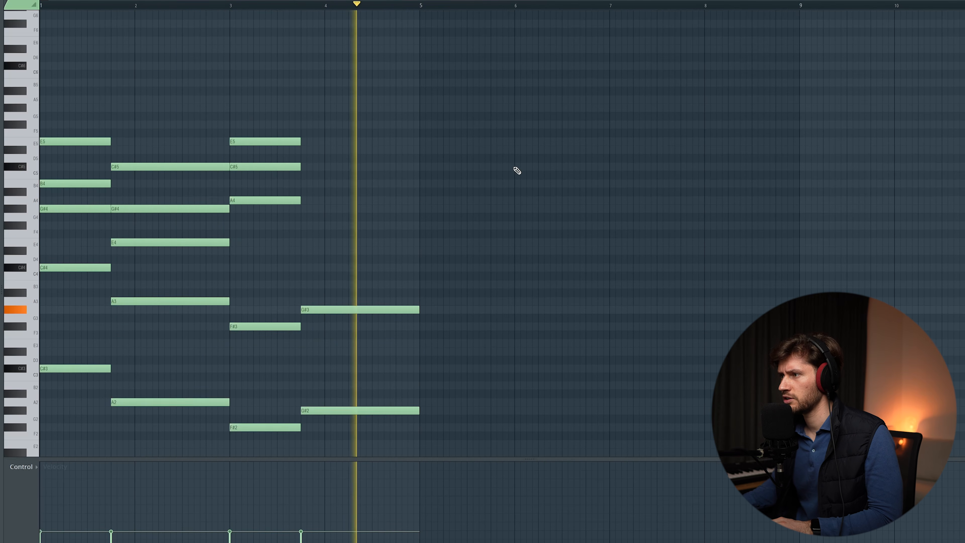
scroll(516, 175, "down", 1)
scroll(516, 175, "down", 1)
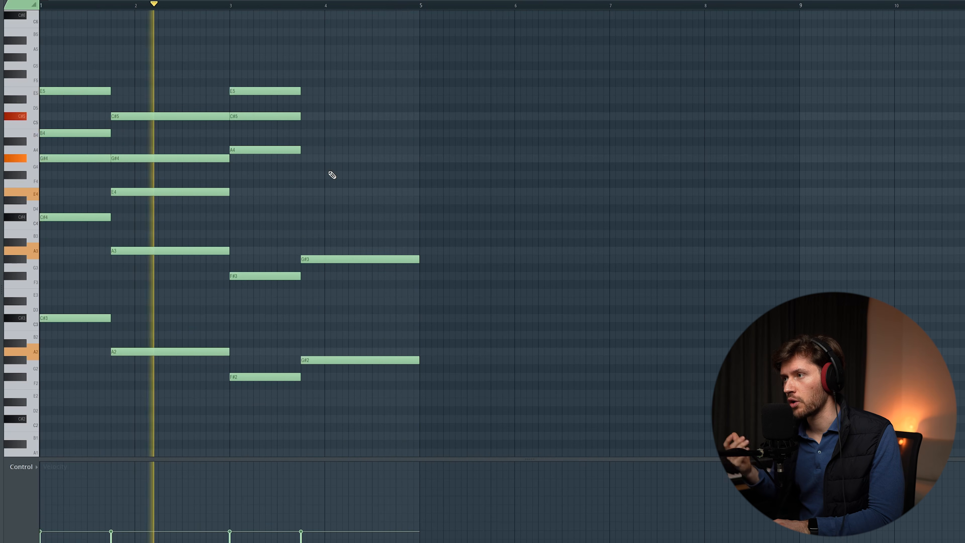
left_click_drag(344, 410, 39, 315)
left_click(507, 168, "ctrl")
key("space")
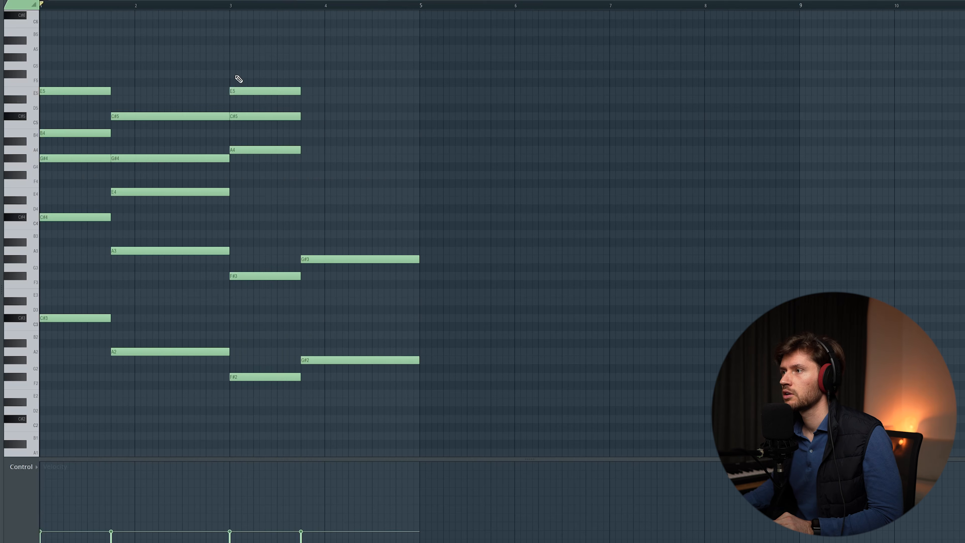
Copy the third chord's upper three notes above the G#3 root and form B4, D#5 and F#5 lasting until bar 5
left_click_drag(291, 63, 273, 187)
key("ctrl+c")
key("ctrl+v")
left_click_drag(71, 149, 331, 130)
left_click(327, 117, "ctrl")
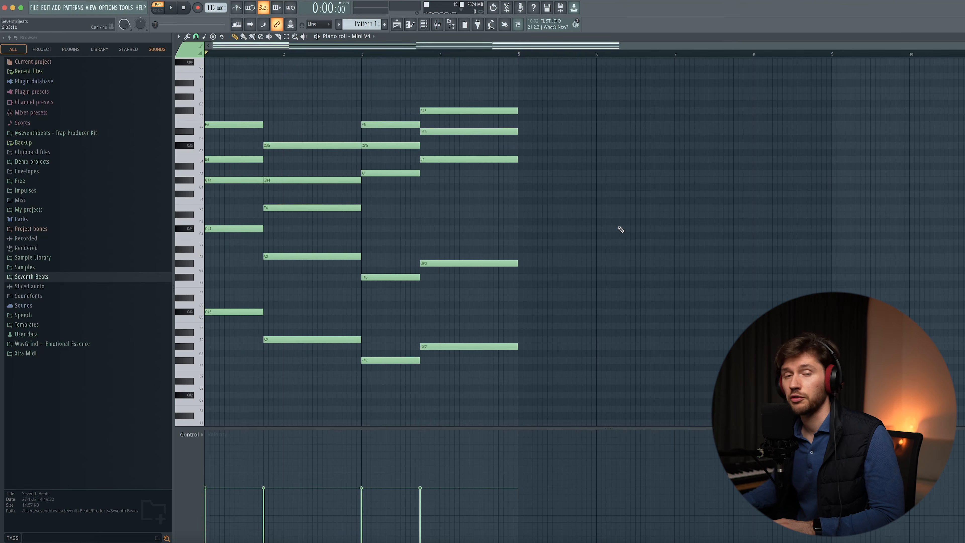
Apply a slight strum to the chords with the Strumizer, preserving the note ends, and listen to the result
key("space")
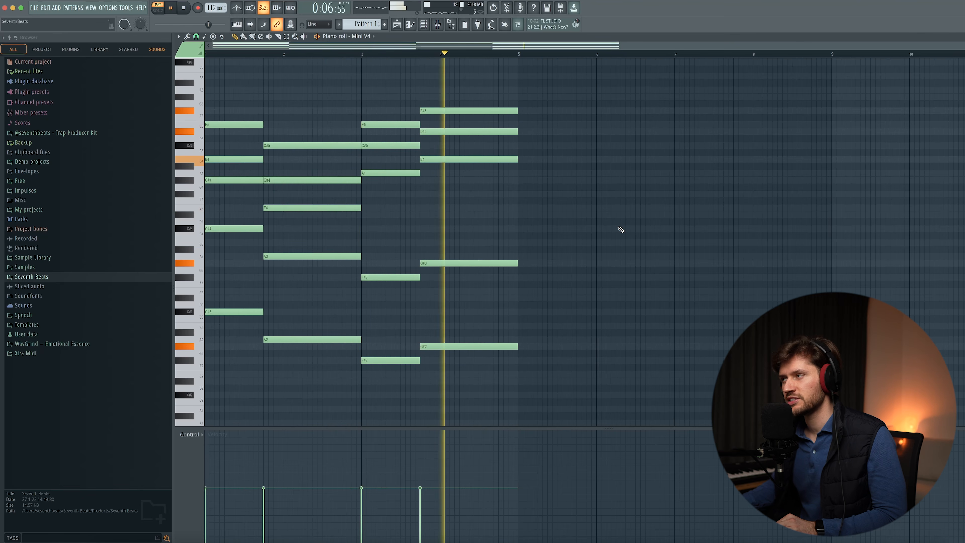
key("alt+s")
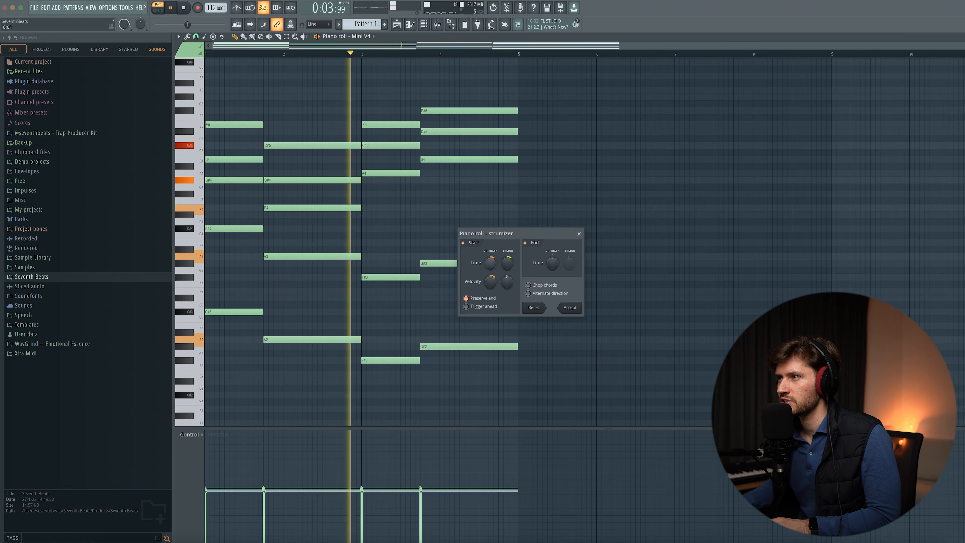
left_click(568, 307)
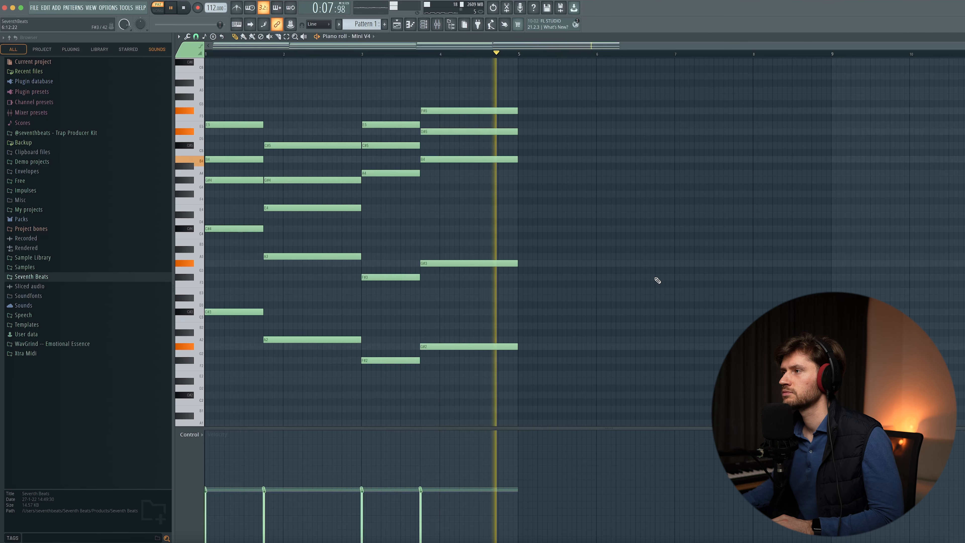
key("space")
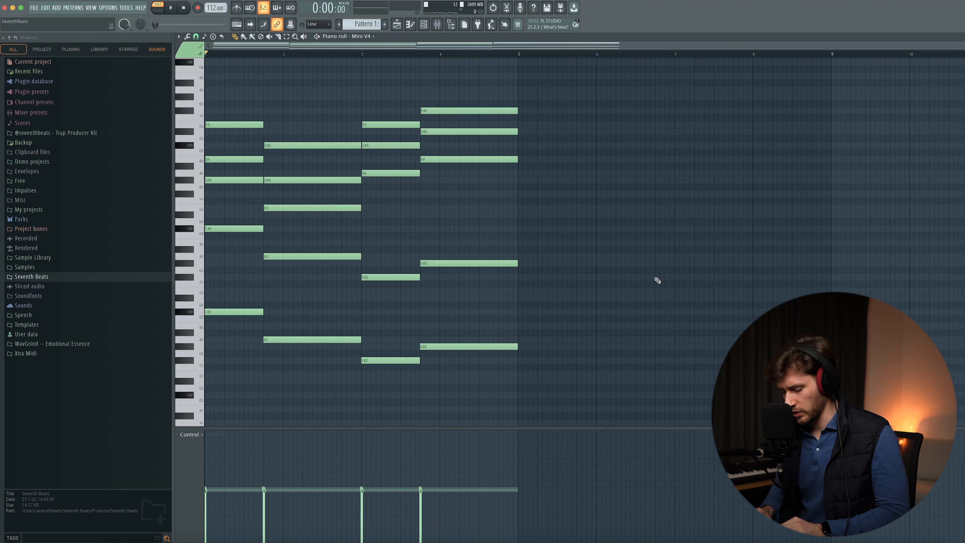
Randomize the chord note velocities with the Randomizer, adjusting the velocity amount and switching the Bipolar option
key("alt+r")
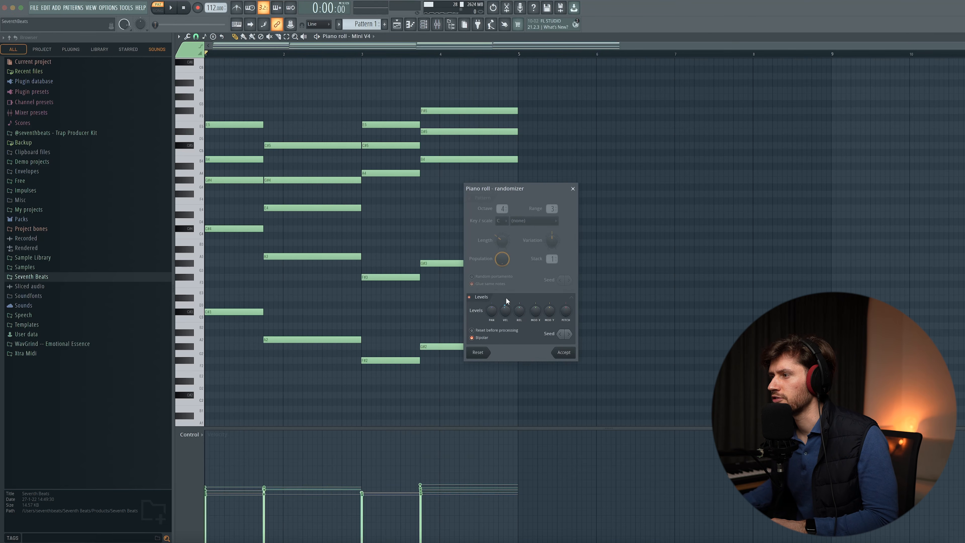
left_click_drag(505, 312, 504, 326)
left_click(492, 338)
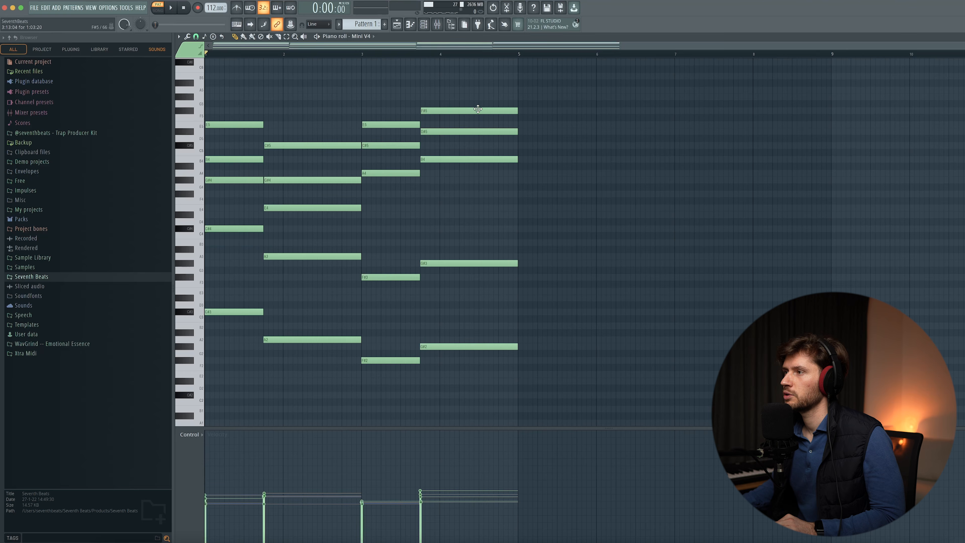
left_click_drag(482, 101, 485, 153)
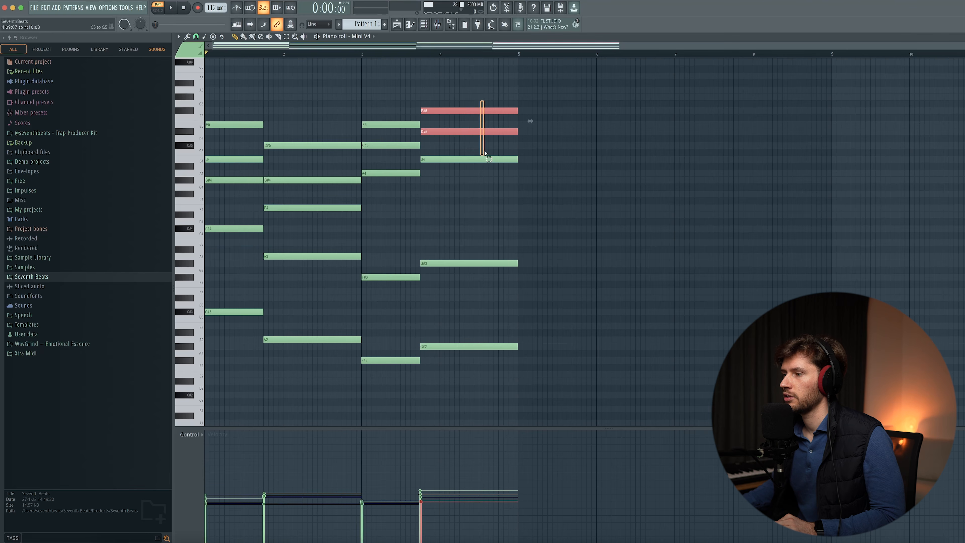
left_click_drag(482, 206, 479, 306)
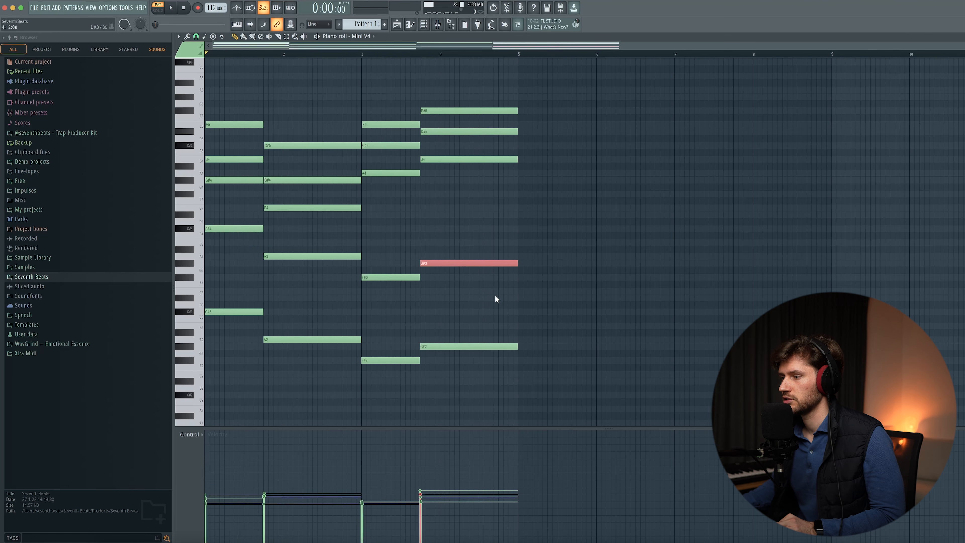
scroll(501, 295, "up", 2)
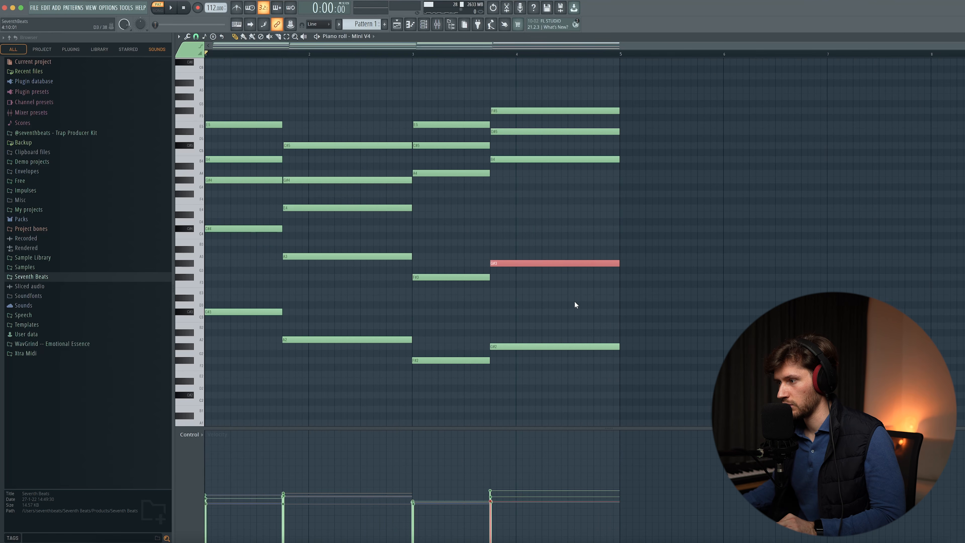
Play back the four-bar chord progression and duplicate it into bars 5 to 8
key("space")
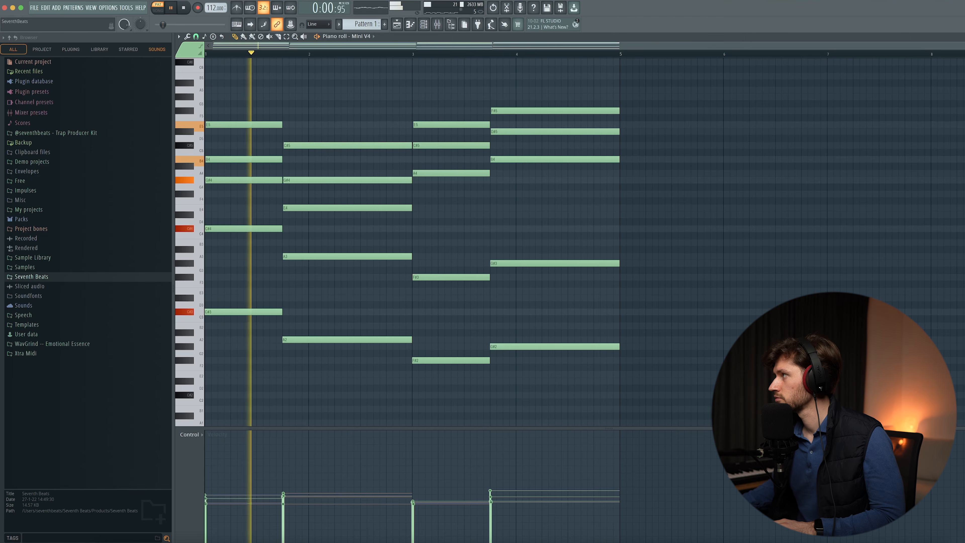
scroll(910, 183, "down", 1)
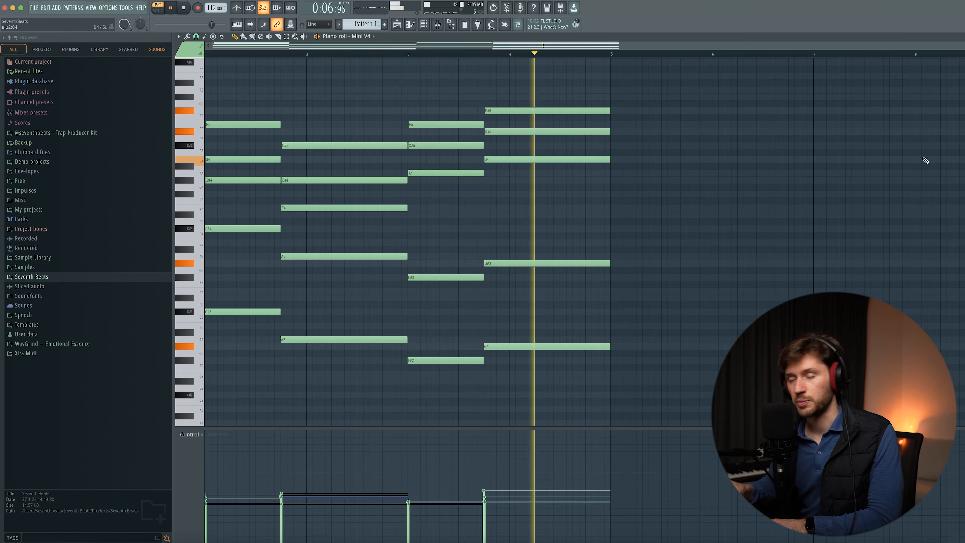
key("space")
key("ctrl+b")
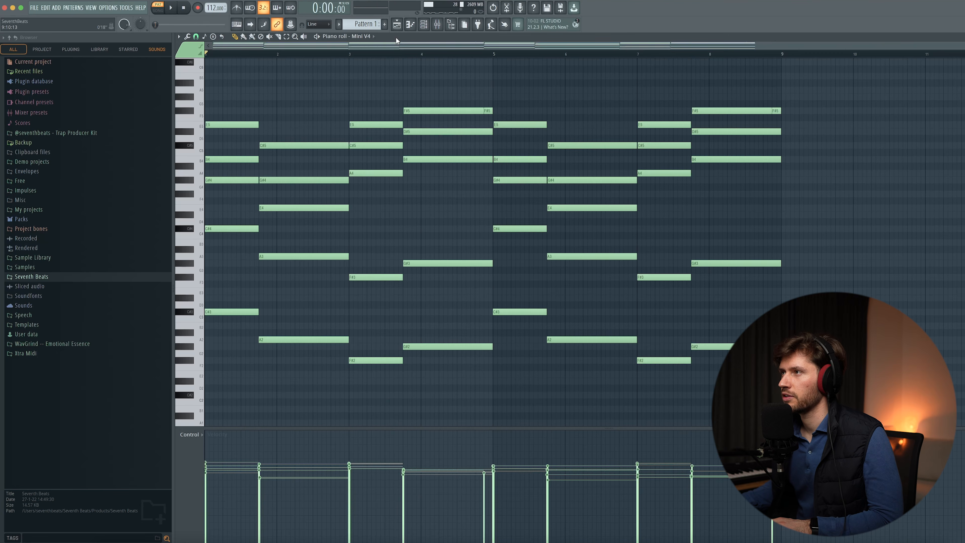
Open the chords' Mini V4 instrument and check its Brightness macro
left_click(430, 24)
left_click(311, 217)
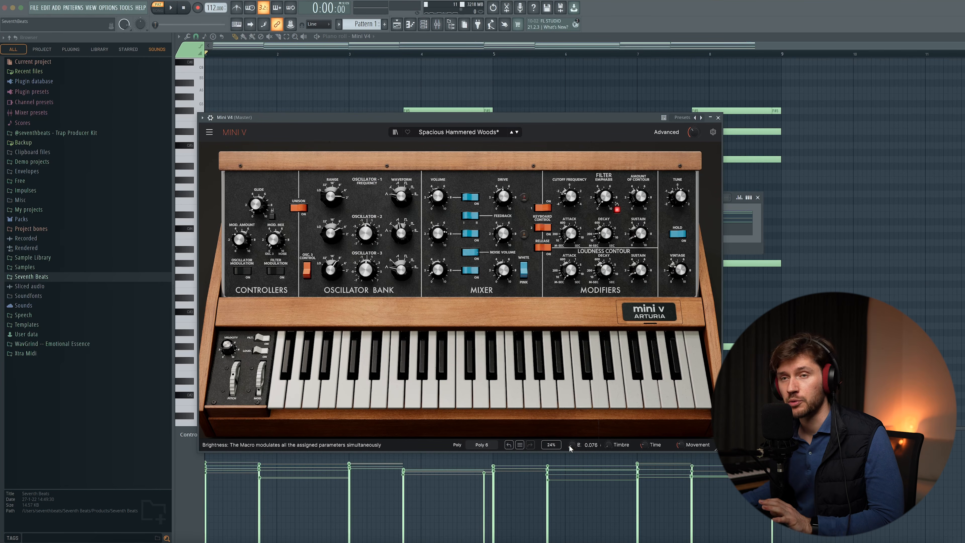
left_click(504, 102)
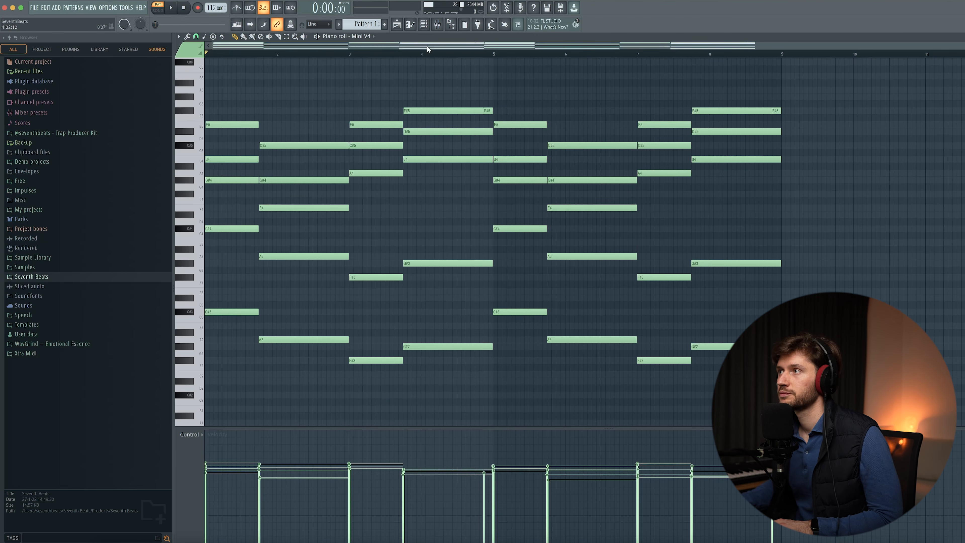
Clone the Mini V4 channel and load the Chameleon Bass preset in the copy
left_click(427, 25)
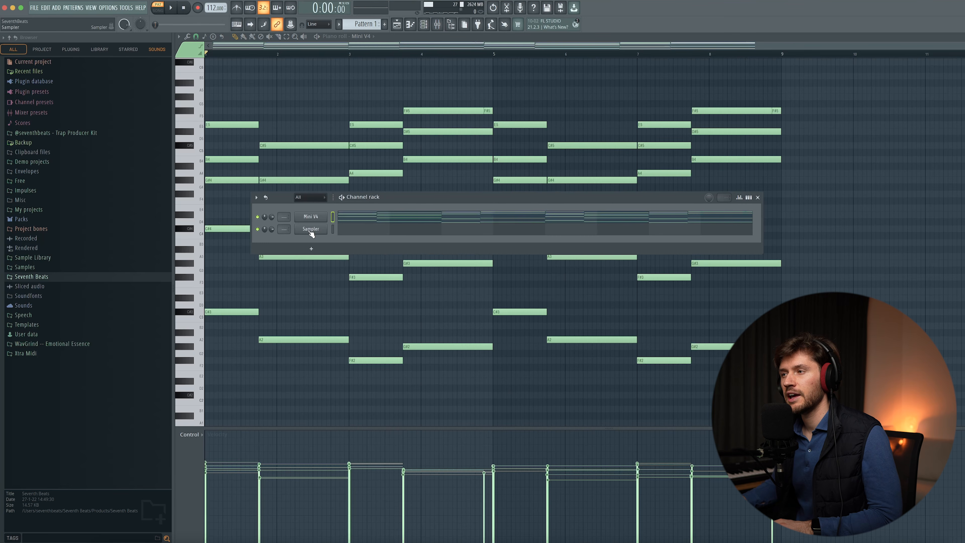
right_click(313, 217)
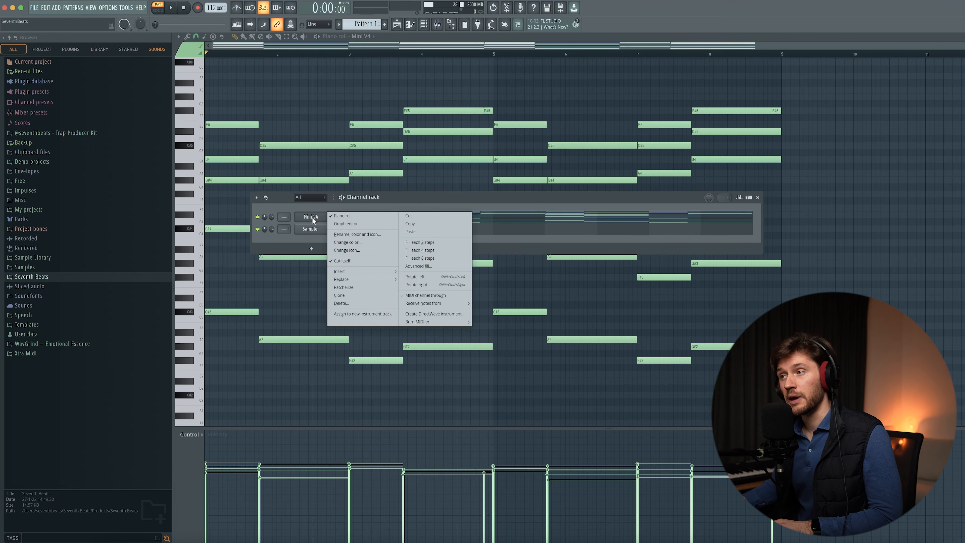
left_click(349, 296)
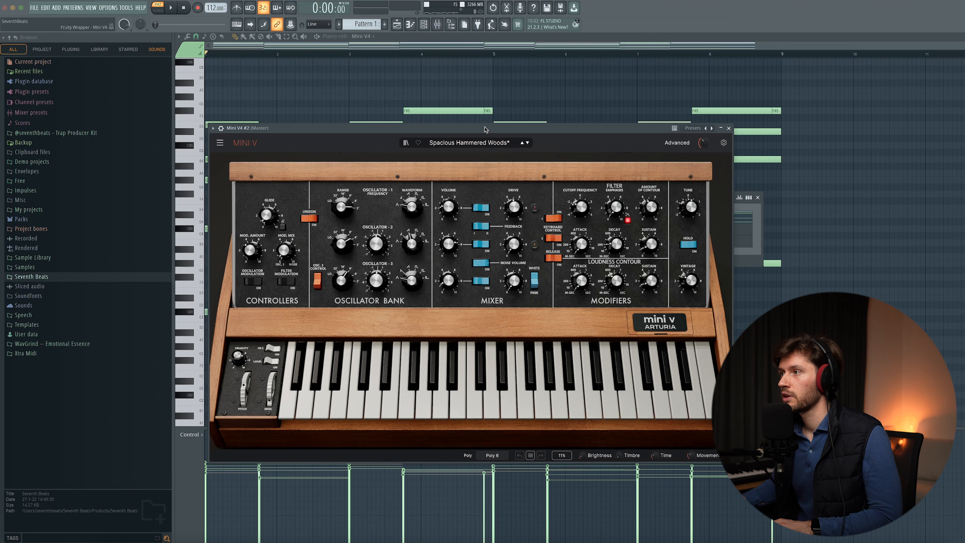
left_click(469, 143)
mouse_move(412, 176)
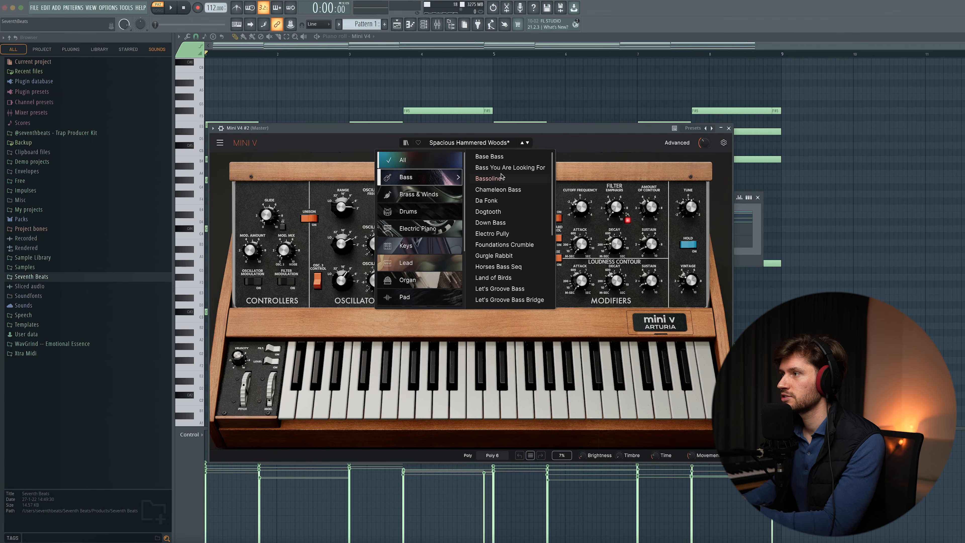
left_click(509, 189)
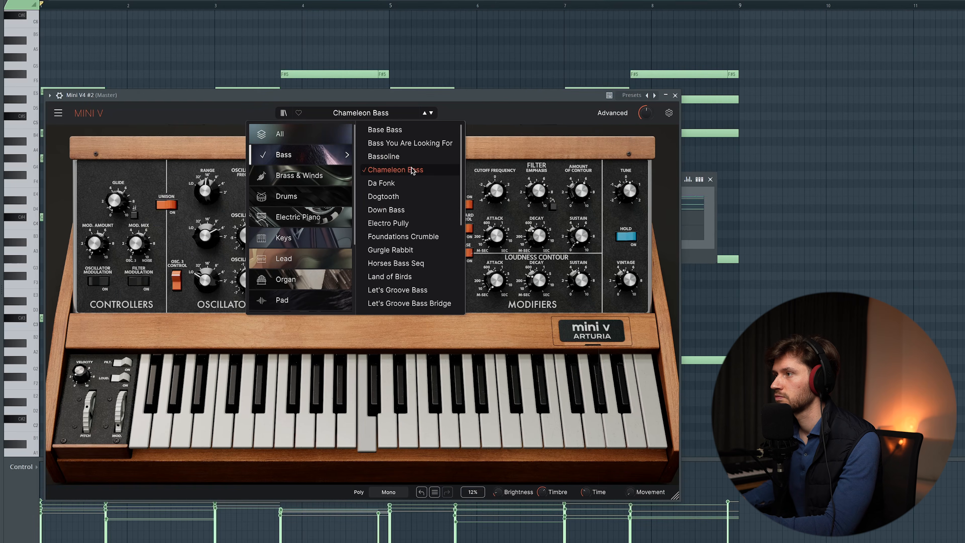
Lower the Brightness macro of the bass instrument to 0.00 and close its window
left_click(499, 502)
left_click_drag(498, 494, 499, 507)
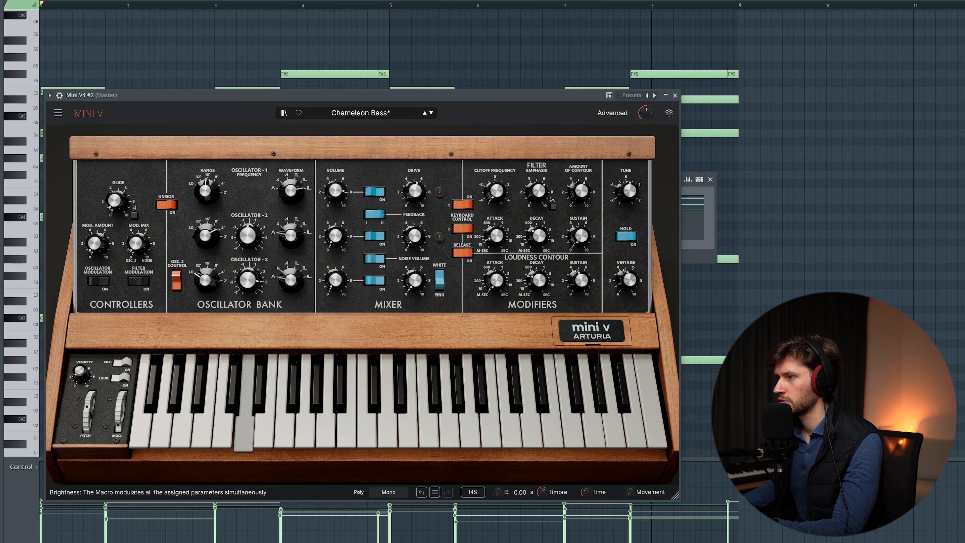
left_click(675, 96)
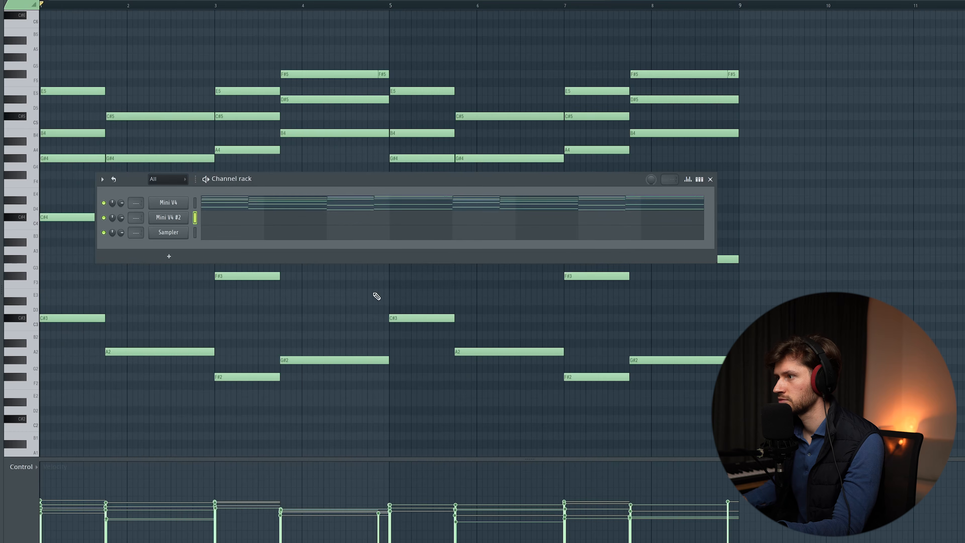
Write three-note bass figures in bars 1 to 3: C#4–A3–C#3, A3–E3–A2 and F#3–C#3–F#2
key("space")
key("space")
left_click_drag(88, 250, 73, 251)
key("space")
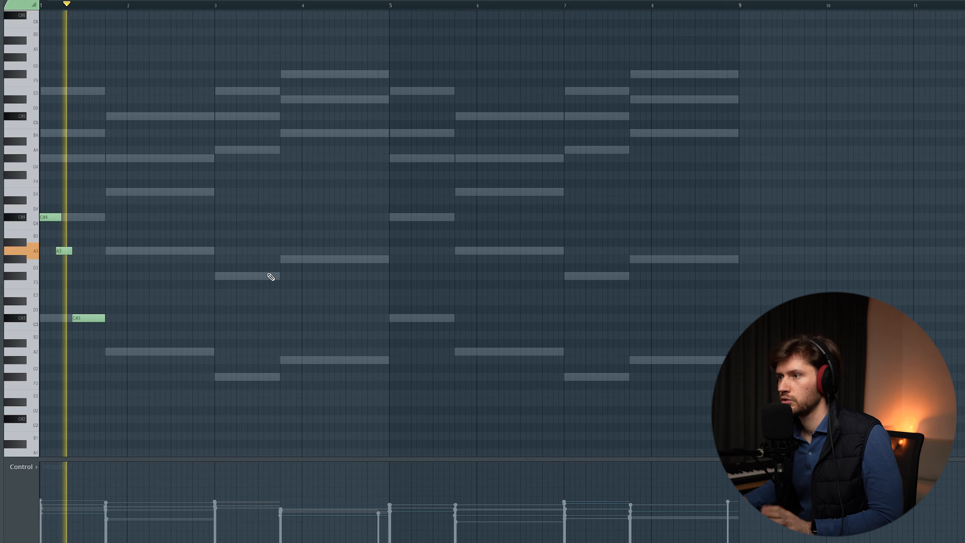
left_click(150, 284)
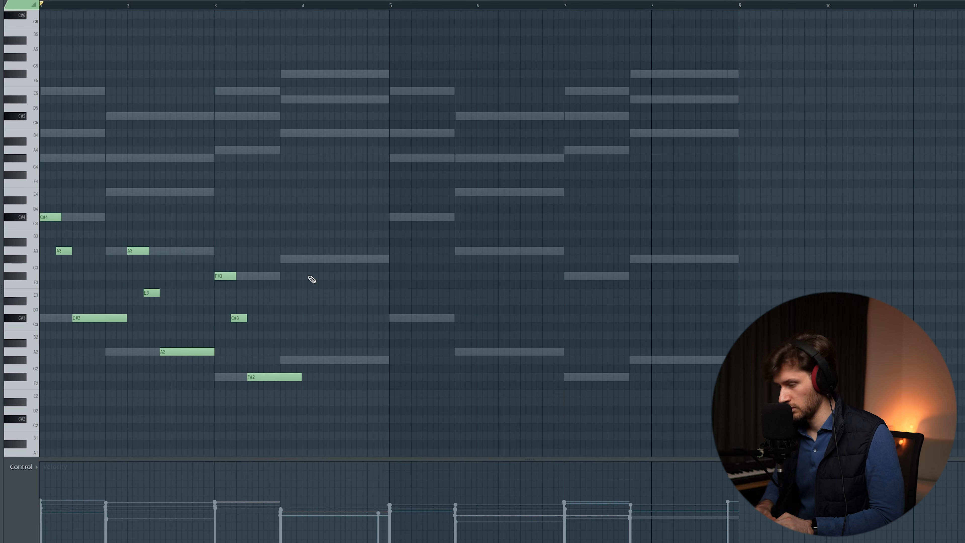
Copy the bass figure into bar 4 as G#3, E3 and G#2, and play back the four-bar bassline
left_click_drag(53, 218, 291, 244)
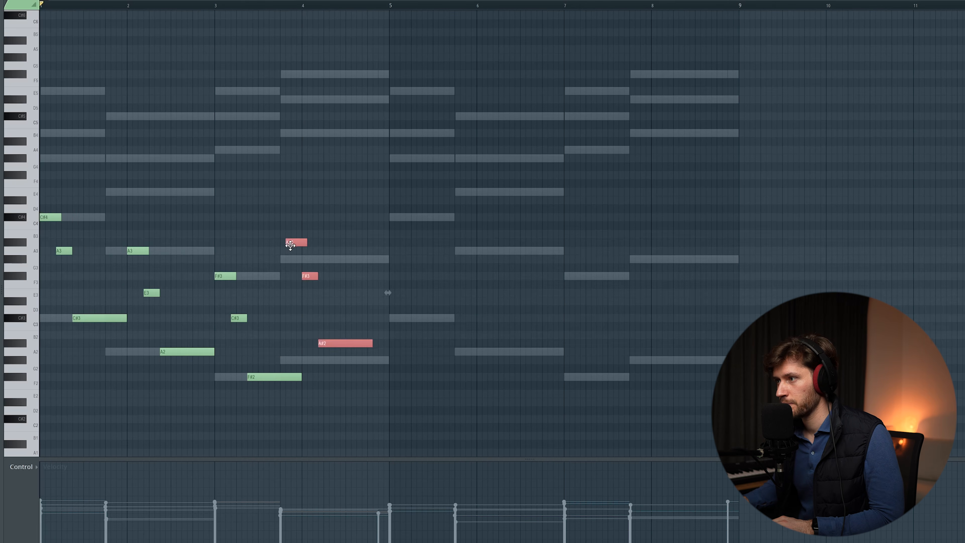
key("space")
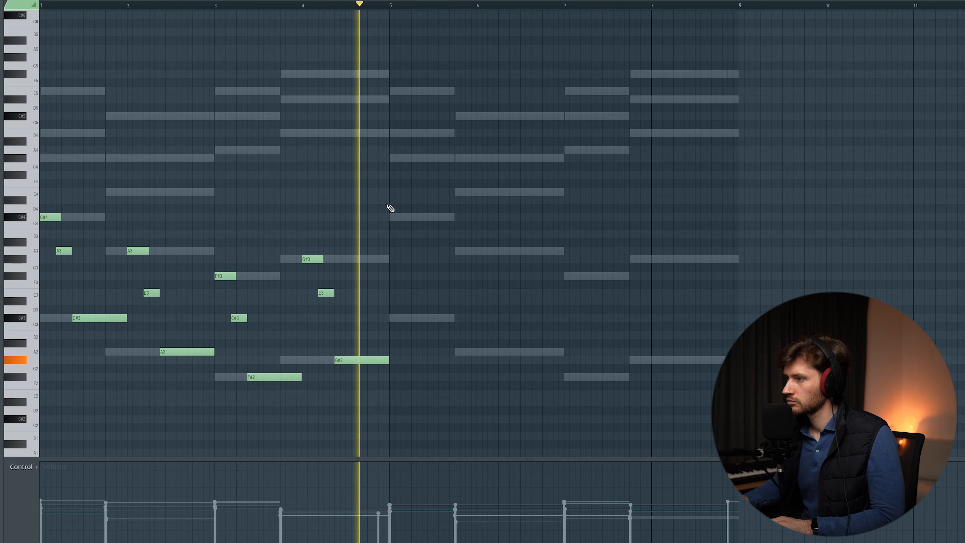
key("space")
Duplicate the whole four-bar bassline into bars 5 to 8
key("ctrl+a")
key("ctrl+b")
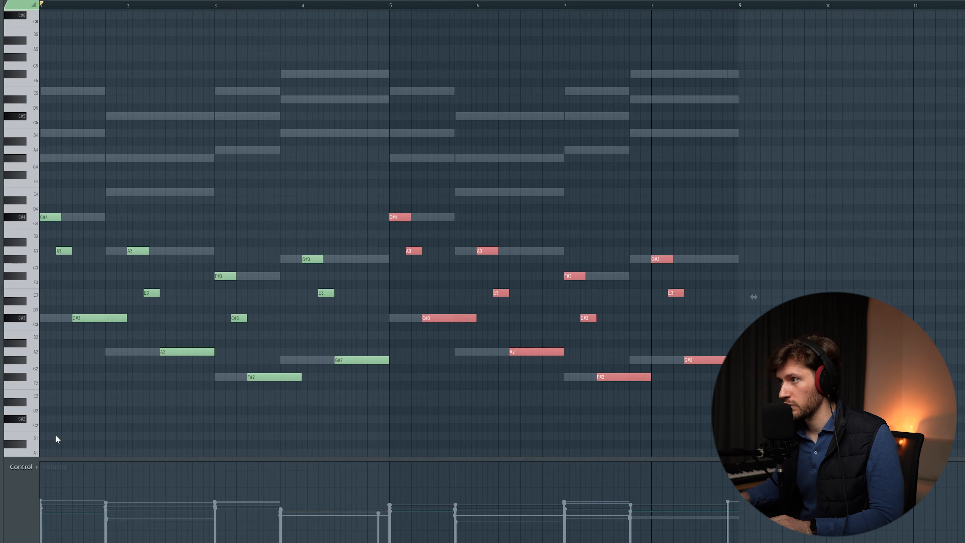
key("ctrl+d")
Open Mini V4 #2 and adjust its mixer Drive while the bass and chords play
key("F6")
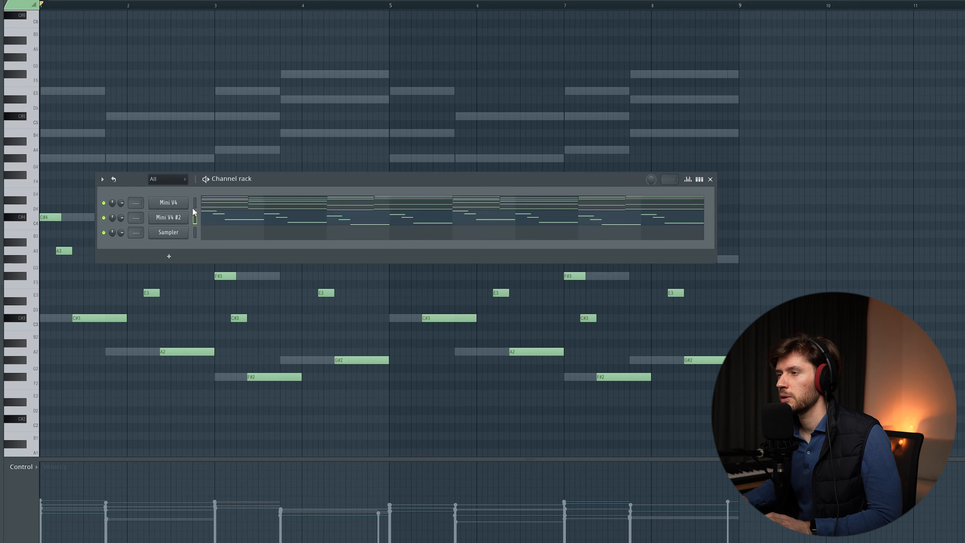
left_click(168, 217)
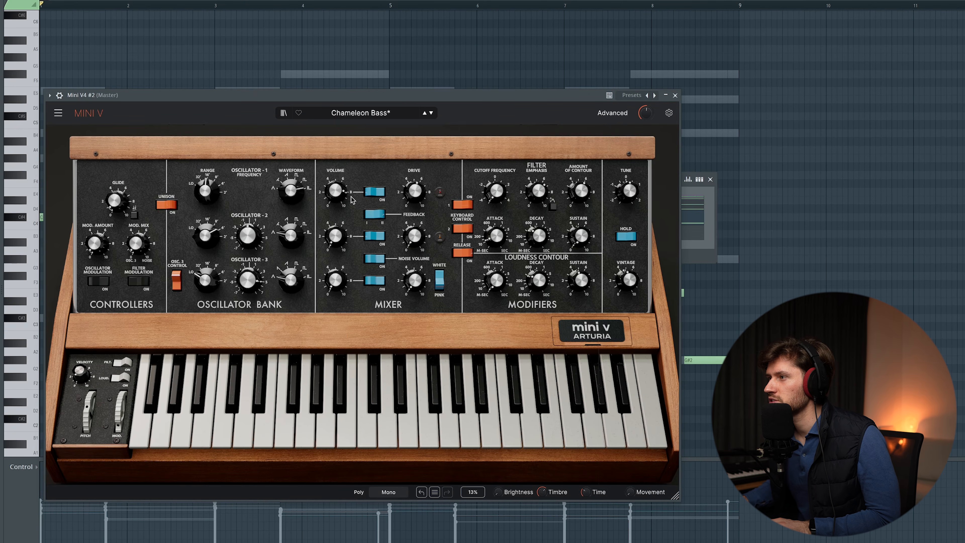
key("space")
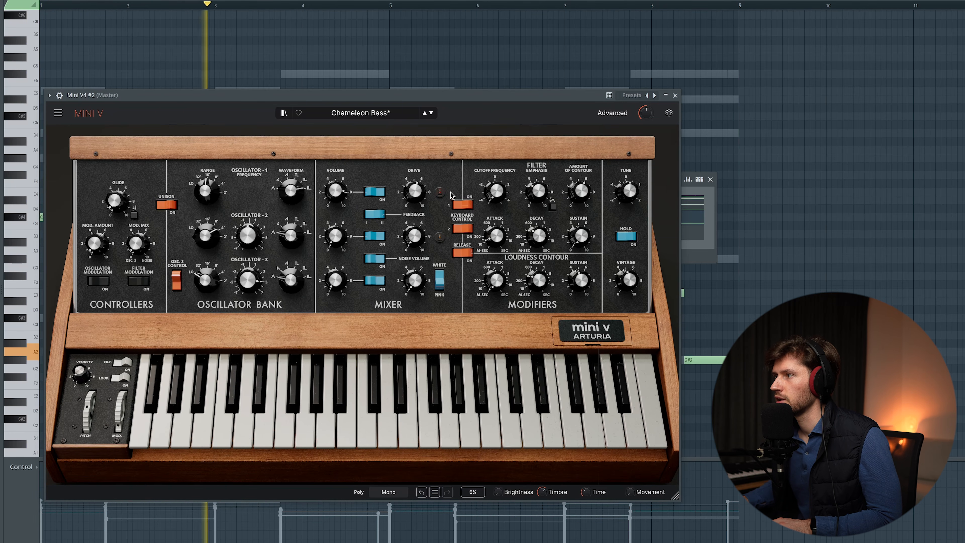
left_click_drag(415, 191, 414, 175)
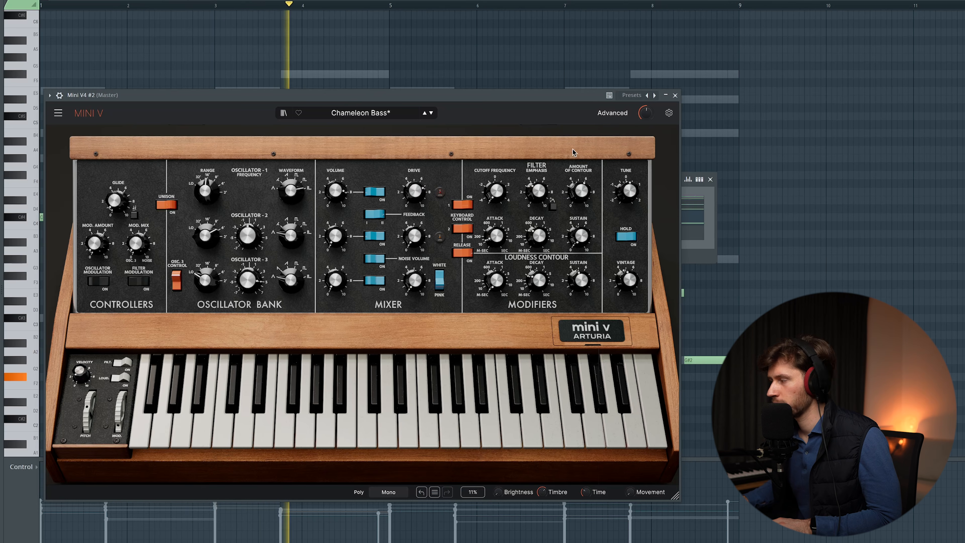
key("space")
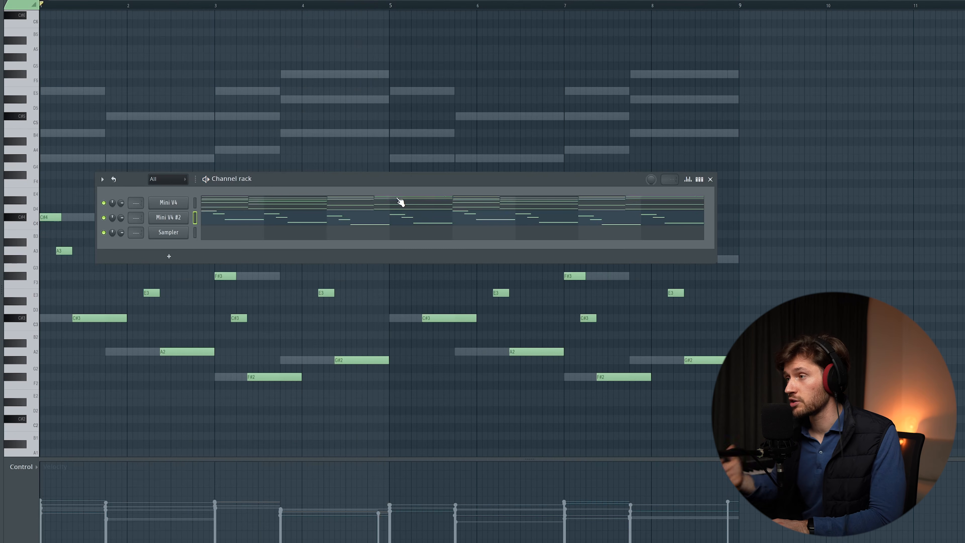
Replace the empty Sampler channel with the MiniFreak V instrument
right_click(176, 236)
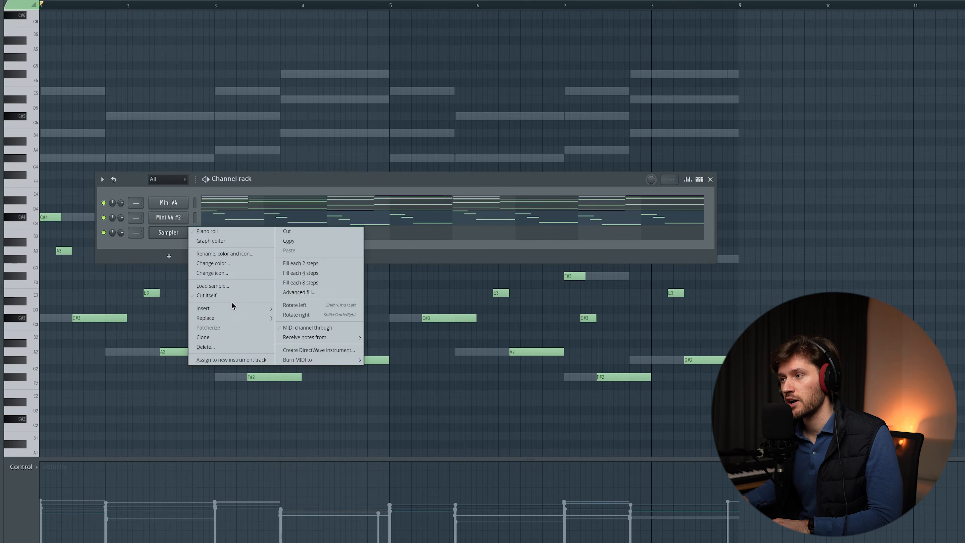
mouse_move(227, 319)
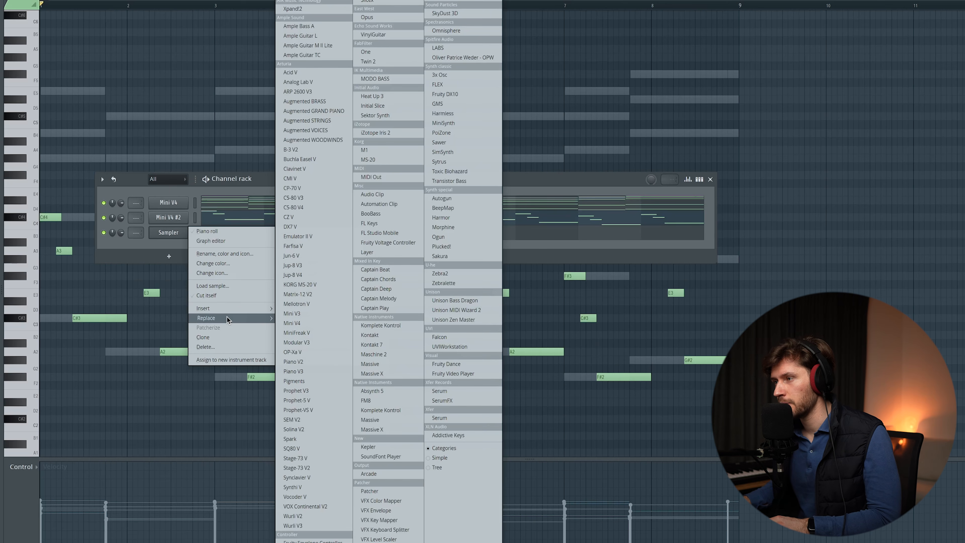
left_click(316, 333)
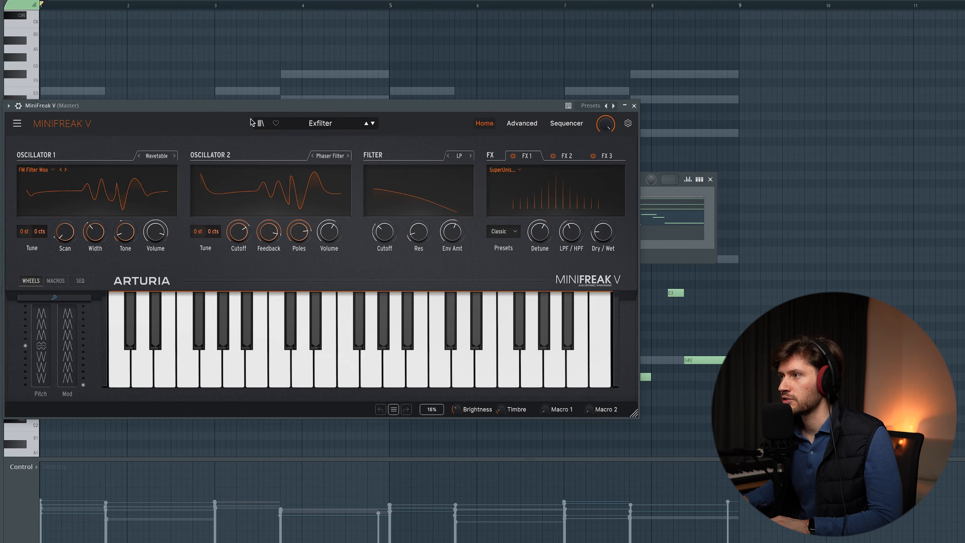
Search the MiniFreak V presets for "flute", load Flute Zut and close the preset browser
left_click(320, 123)
left_click(260, 124)
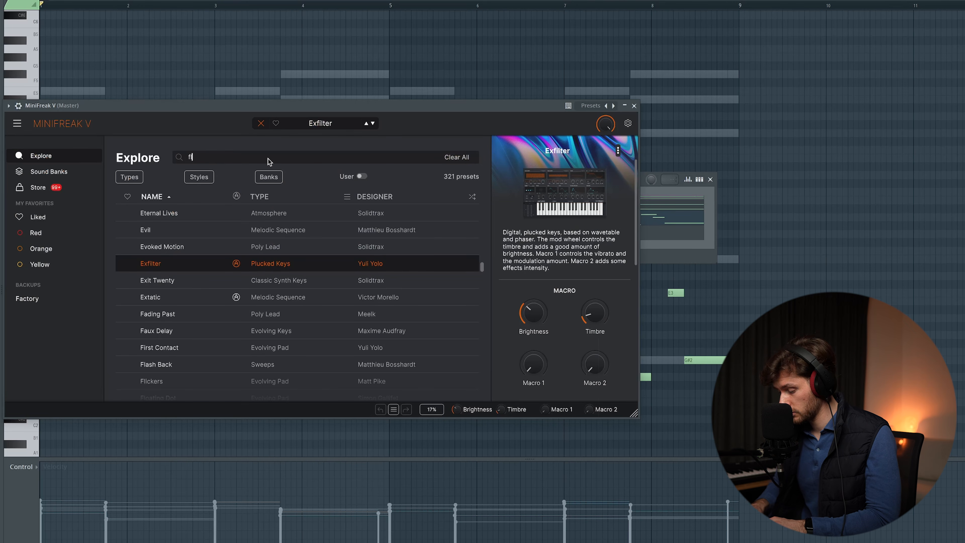
left_click(183, 230)
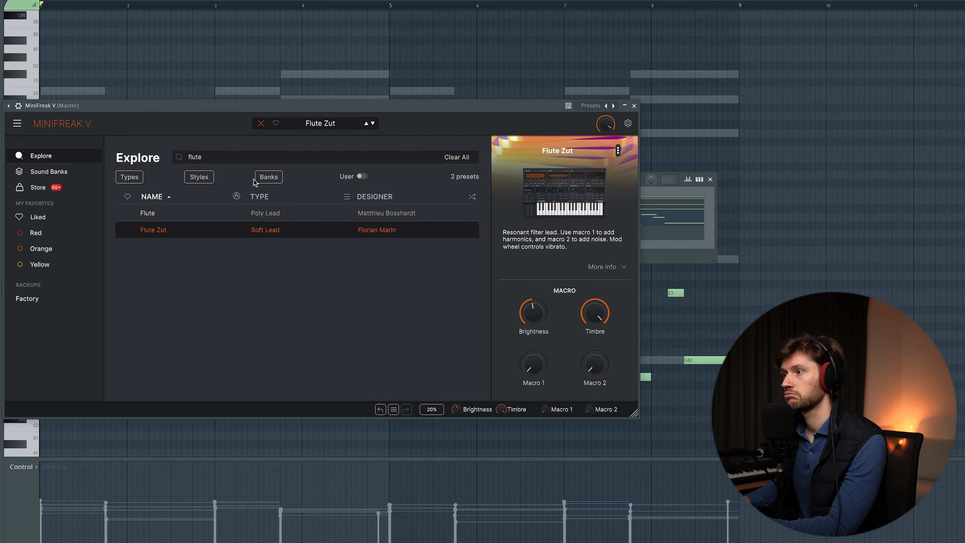
left_click(261, 123)
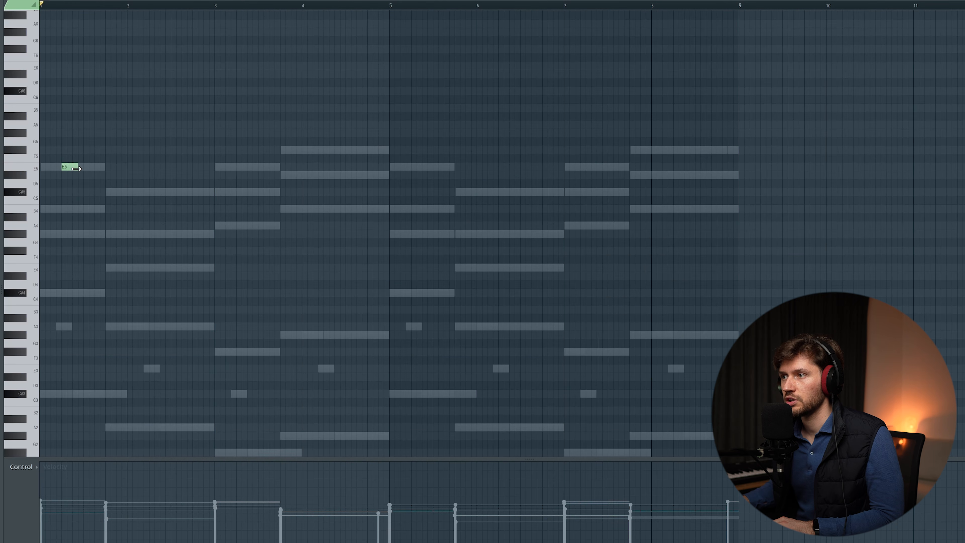
Start the flute melody in bar 1 with short E5 and B4 notes and a longer second E5, auditioning it
left_click(74, 167)
key("space")
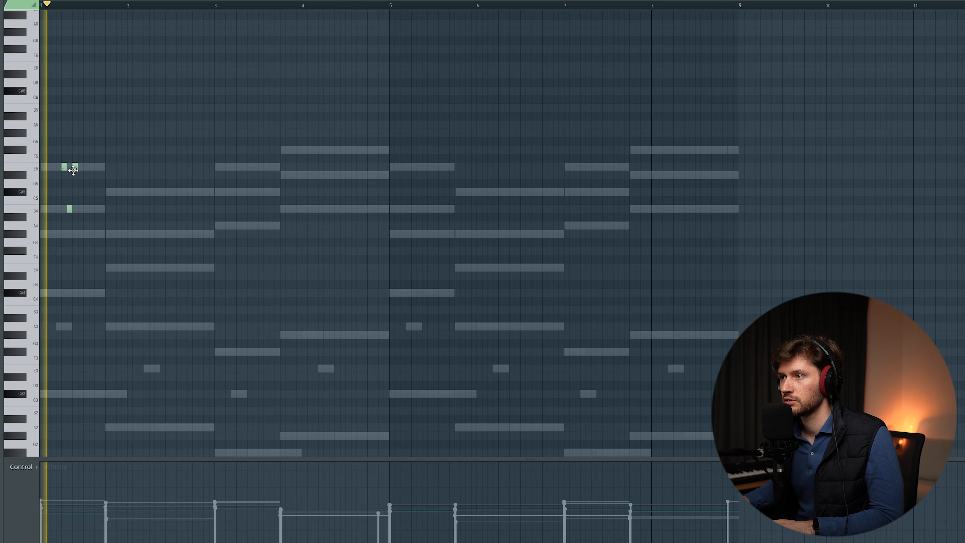
key("space")
key("space")
left_click_drag(77, 169, 106, 172)
key("space")
Move the melody's second note from B4 to C#5, add another C#5 after the long E5, and listen
left_click_drag(70, 207, 71, 193)
left_click(108, 192)
key("space")
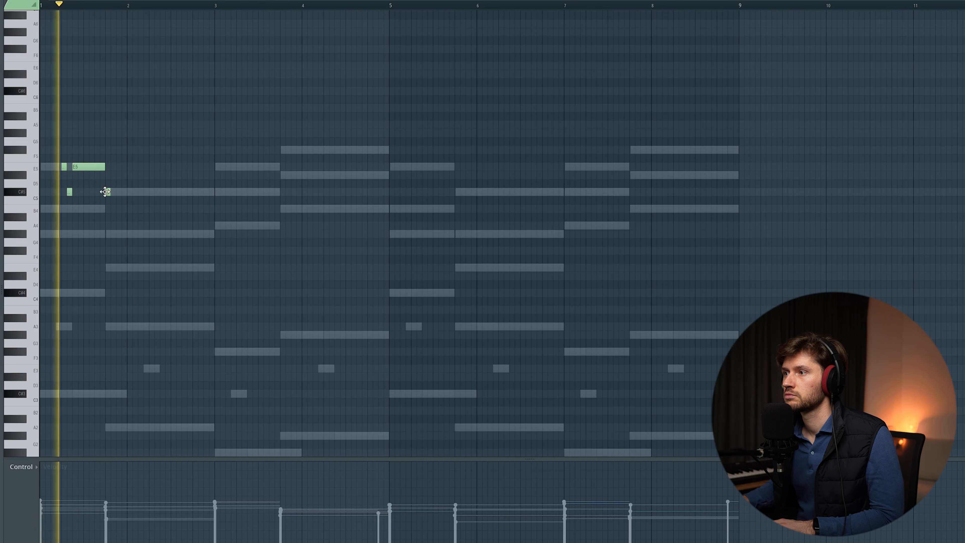
key("space")
key("space")
Add an F#5 before the phrase's final C#5, lengthen that C#5, and play back the phrase
left_click(97, 150)
key("space")
left_click_drag(108, 193, 140, 194)
key("space")
key("space")
Duplicate the five-note melody phrase one bar later and listen to the result
left_click_drag(145, 120, 68, 222)
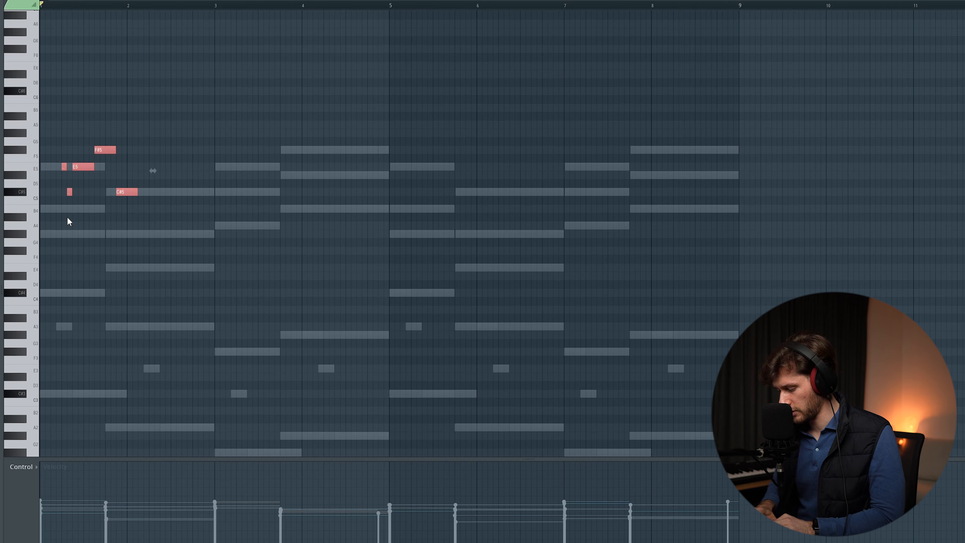
key("ctrl+b")
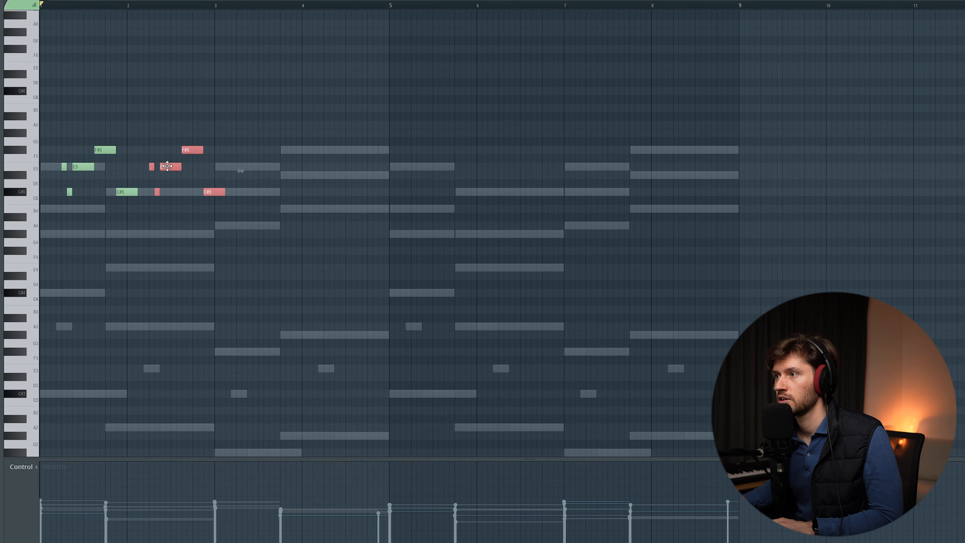
key("space")
key("ctrl+d")
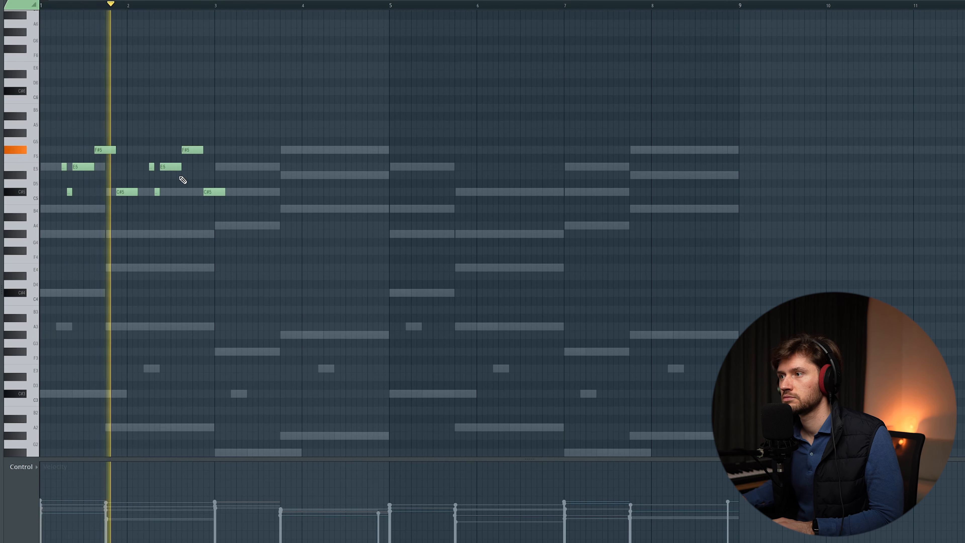
Rework the copied phrase's ending to B4 and C#5, and continue the melody to bar 5, finishing with B4, D#5 and F#5
key("space")
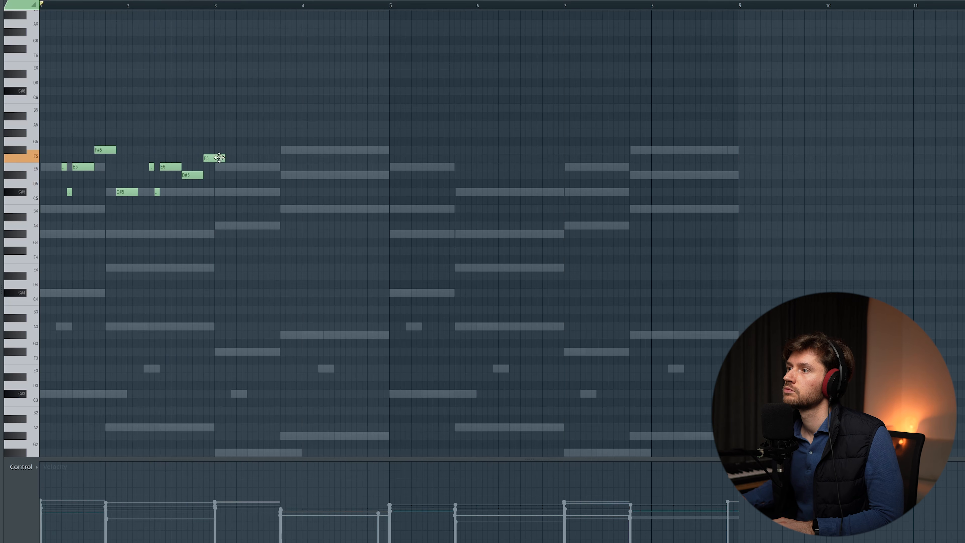
key("space")
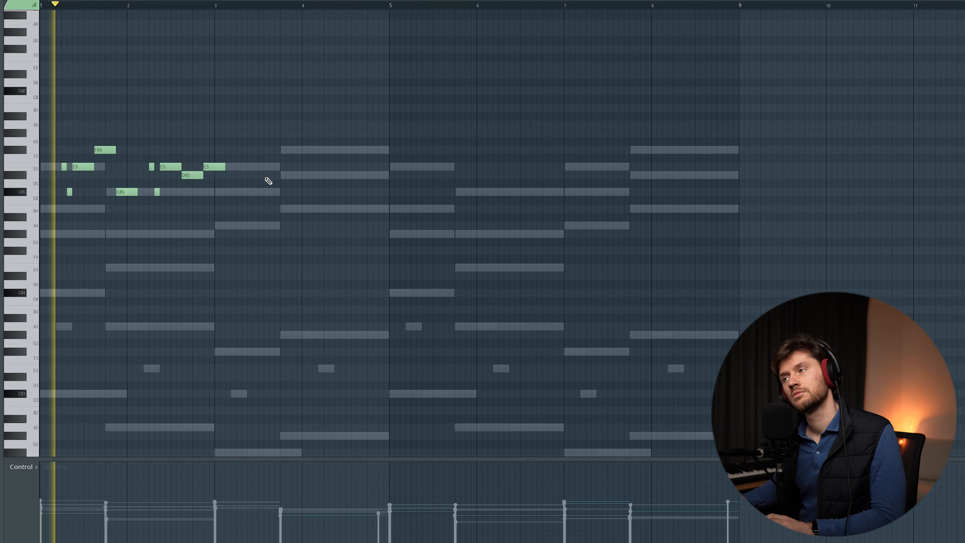
left_click_drag(214, 168, 213, 149)
key("space")
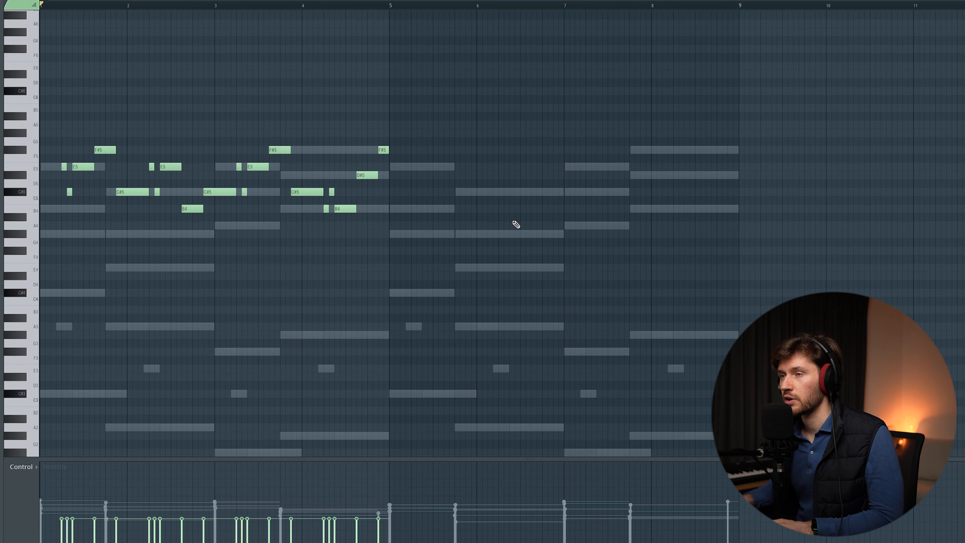
Play back the four-bar flute melody and duplicate it into bars 5 to 8
key("space")
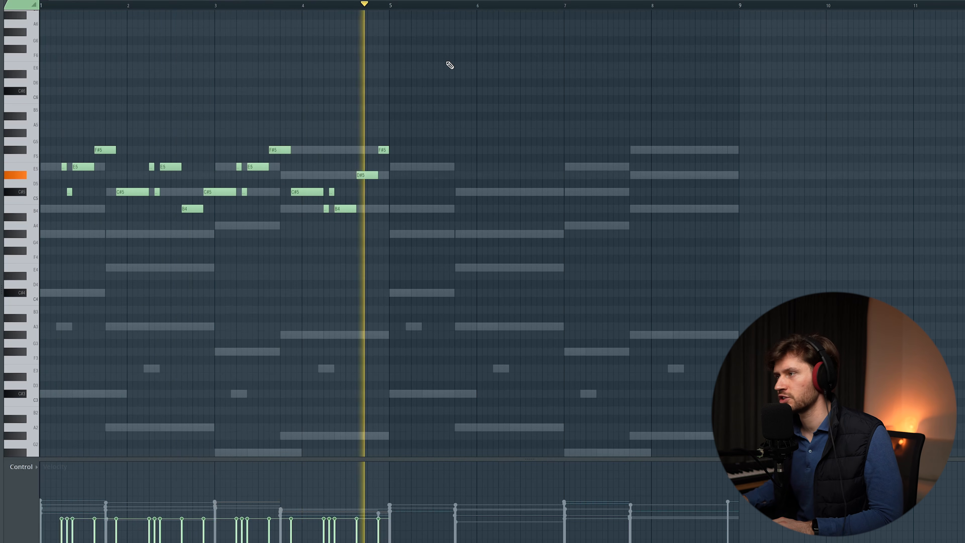
key("space")
key("ctrl+a")
key("ctrl+b")
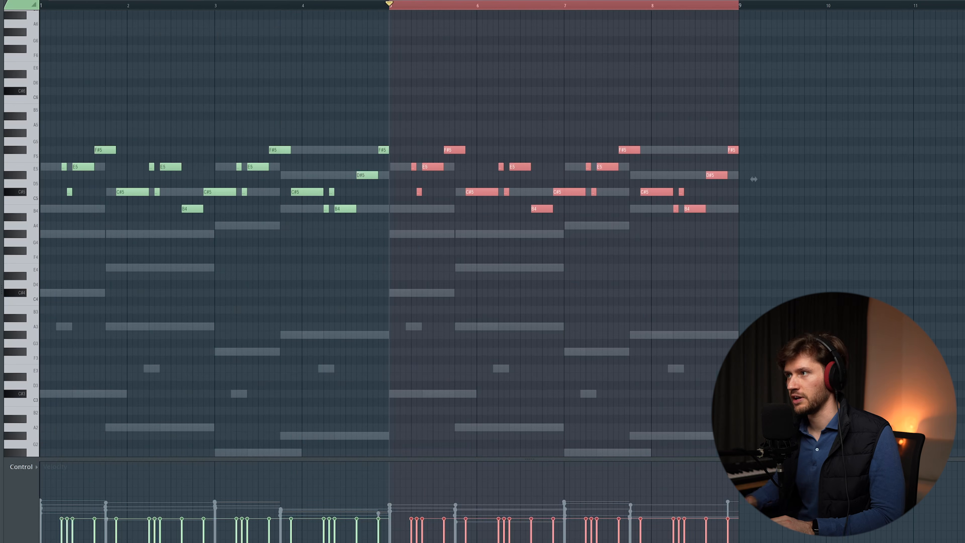
Deselect the melody notes and add a Purity channel using the Woodwind preset Oboe
left_click(466, 6)
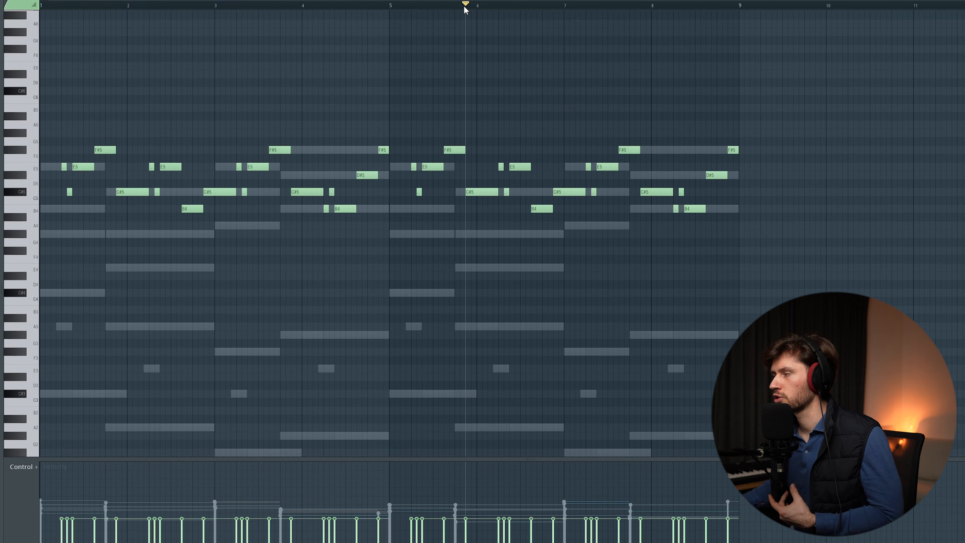
key("F6")
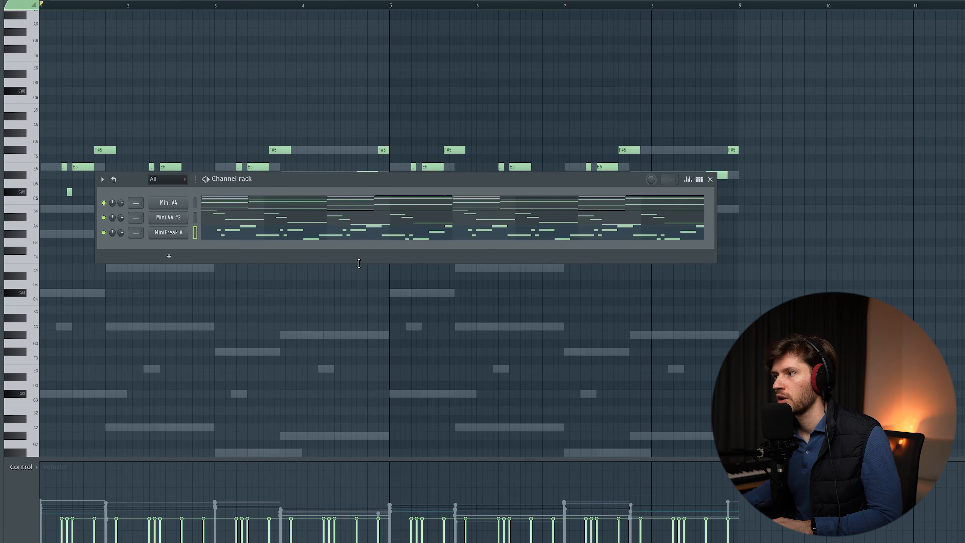
left_click(170, 257)
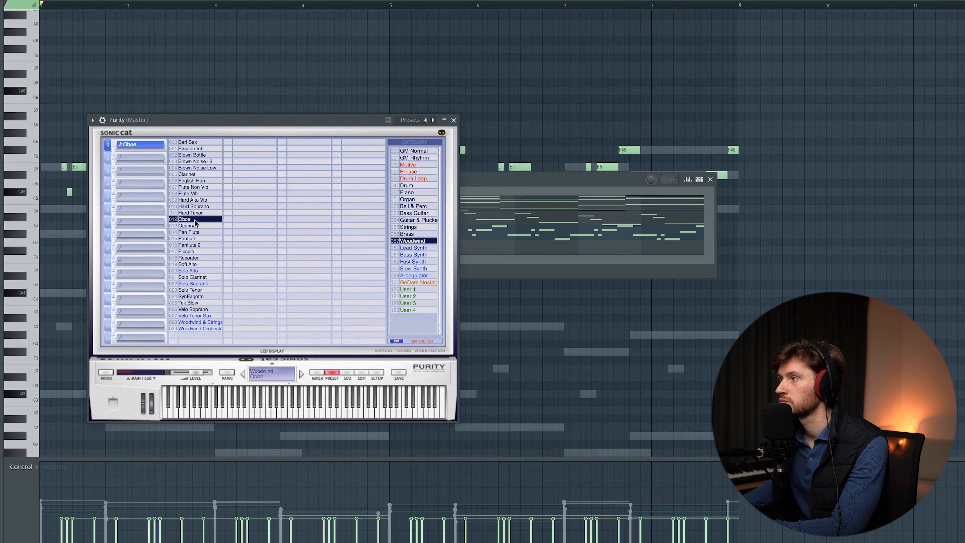
left_click(454, 120)
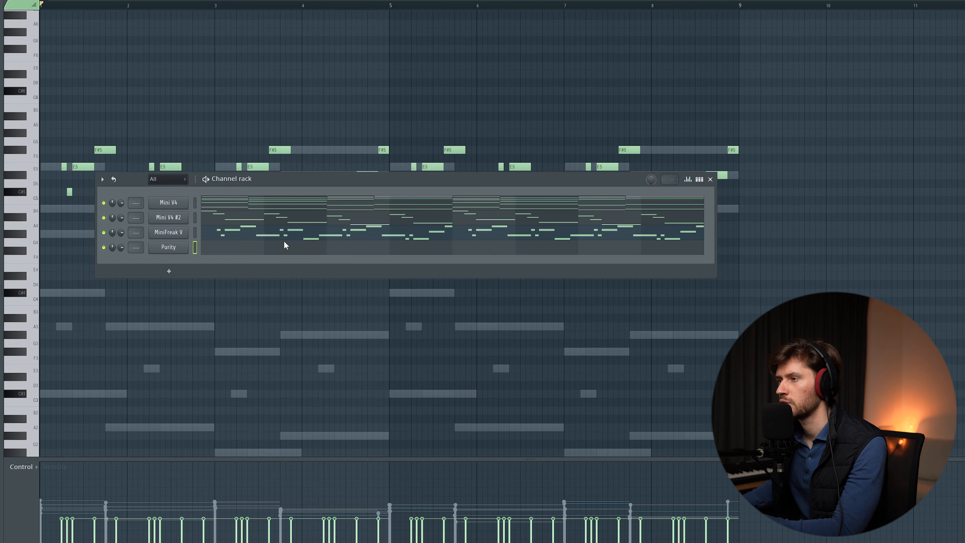
Place two short C#5 notes in bar 1 of the Purity channel and play them back
left_click(235, 251)
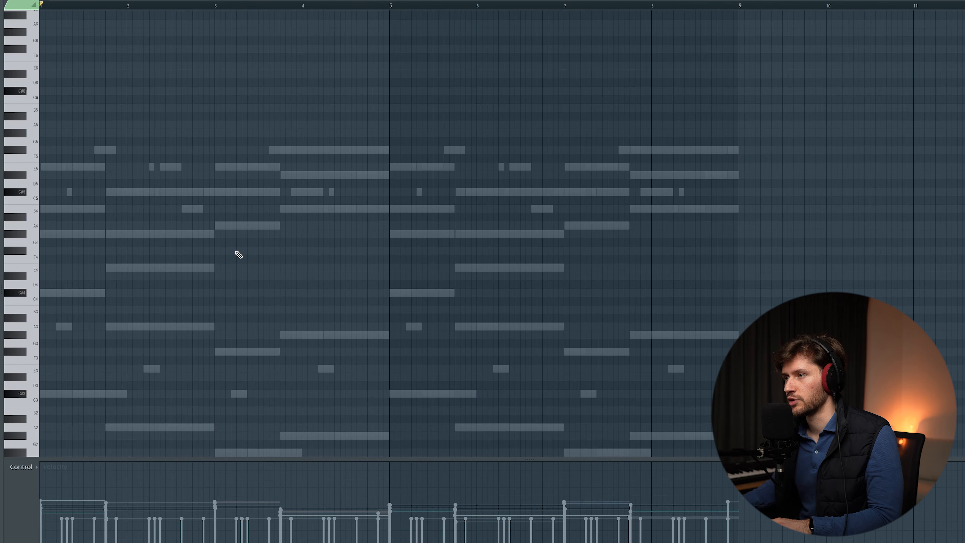
left_click(54, 191)
left_click(97, 192)
key("space")
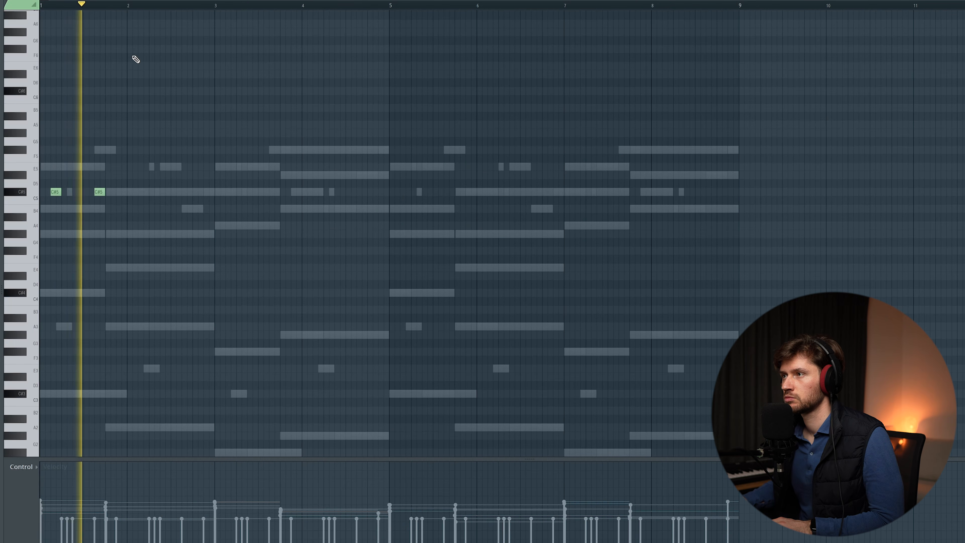
key("space")
Duplicate the two C#5 oboe notes down to G#4 and listen to the harmony
left_click_drag(152, 162, 55, 207)
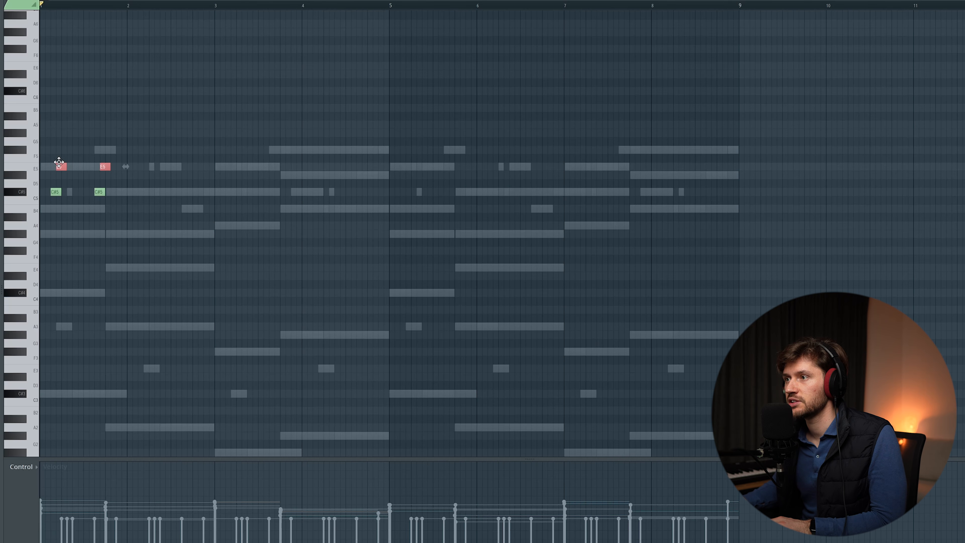
key("space")
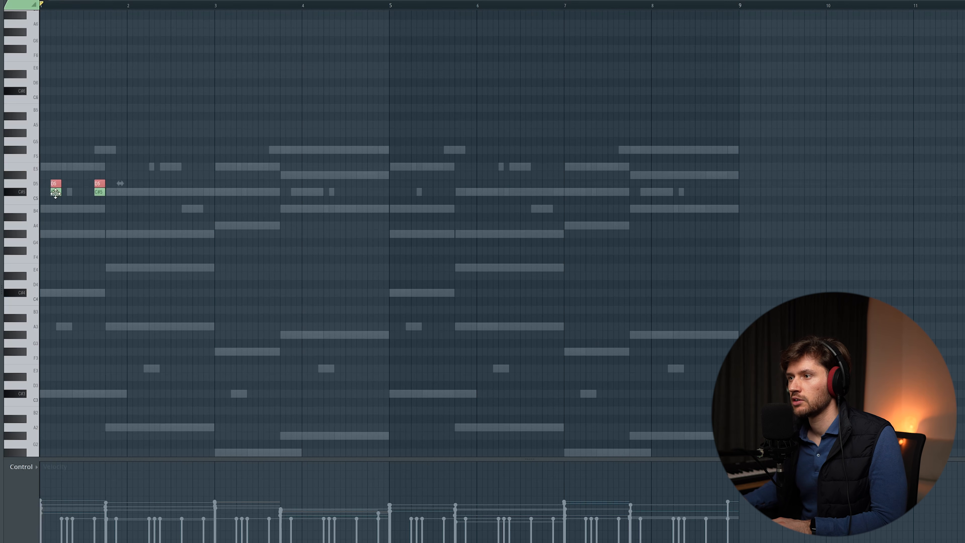
key("space")
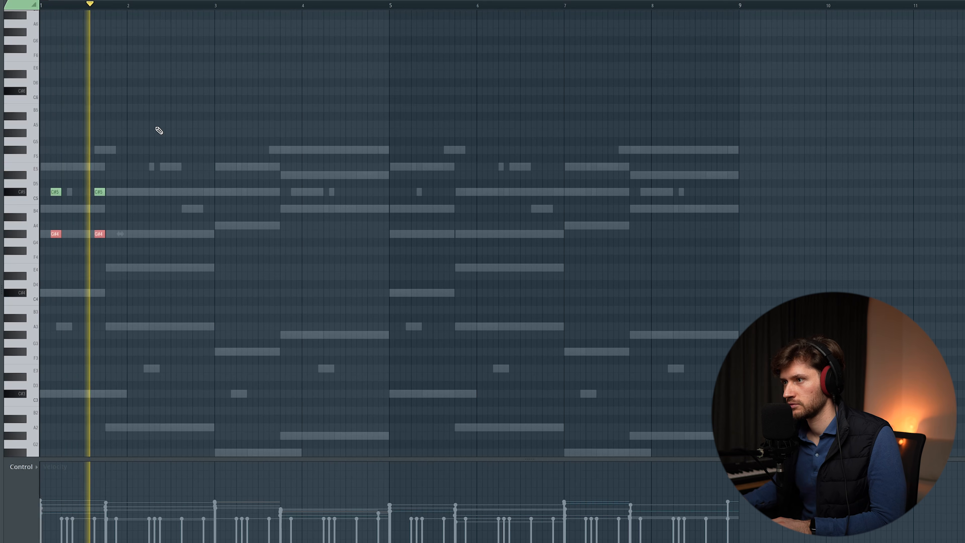
Repeat the bar 1 oboe stabs in every bar through bar 8 and play back the loop
left_click_drag(128, 9, 41, 5)
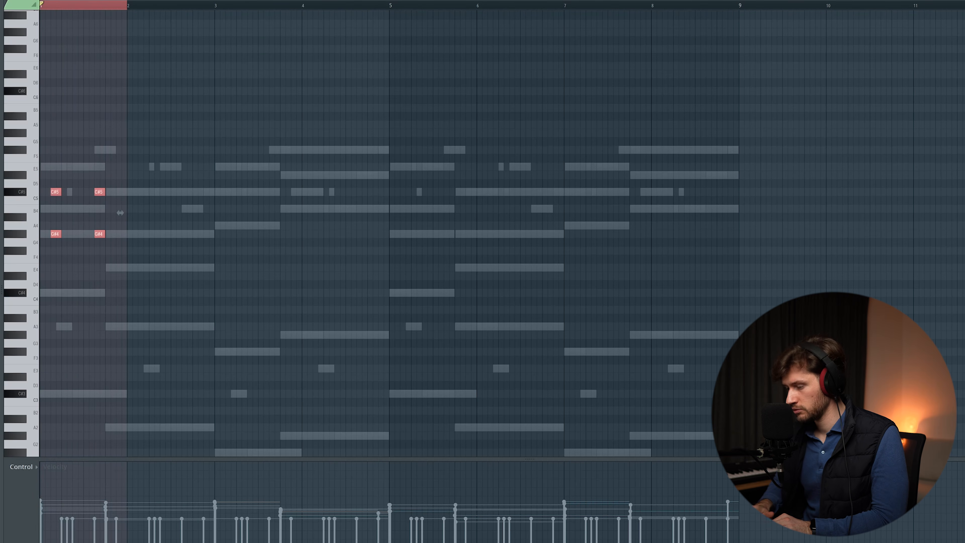
key("ctrl+b")
key("ctrl+b")
key("ctrl+b")
key("ctrl+b")
key("ctrl+b")
key("ctrl+b")
key("ctrl+b")
key("ctrl+d")
key("space")
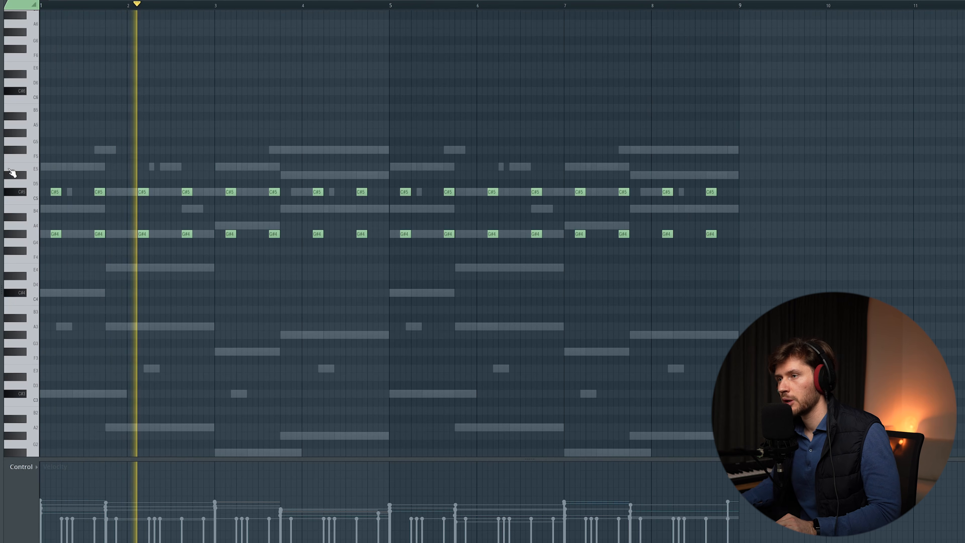
Raise the velocity of all the oboe stabs evenly and play back the loop with every instrument
key("ctrl+a")
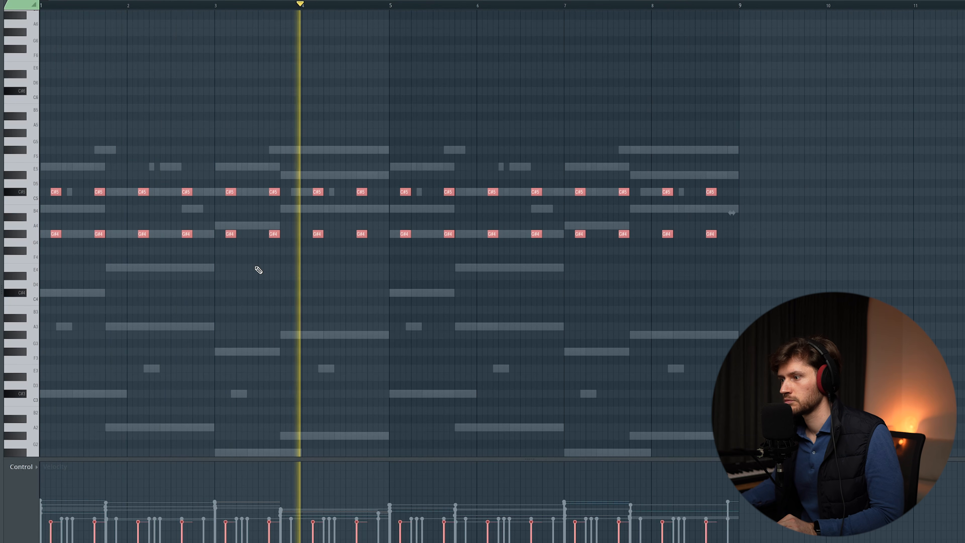
left_click(555, 116, "ctrl")
key("space")
key("F6")
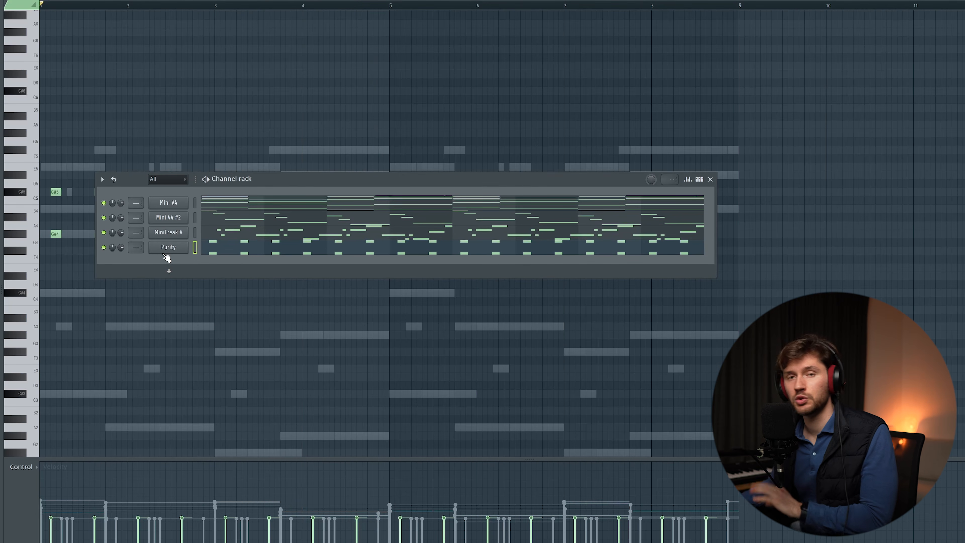
left_click(177, 251)
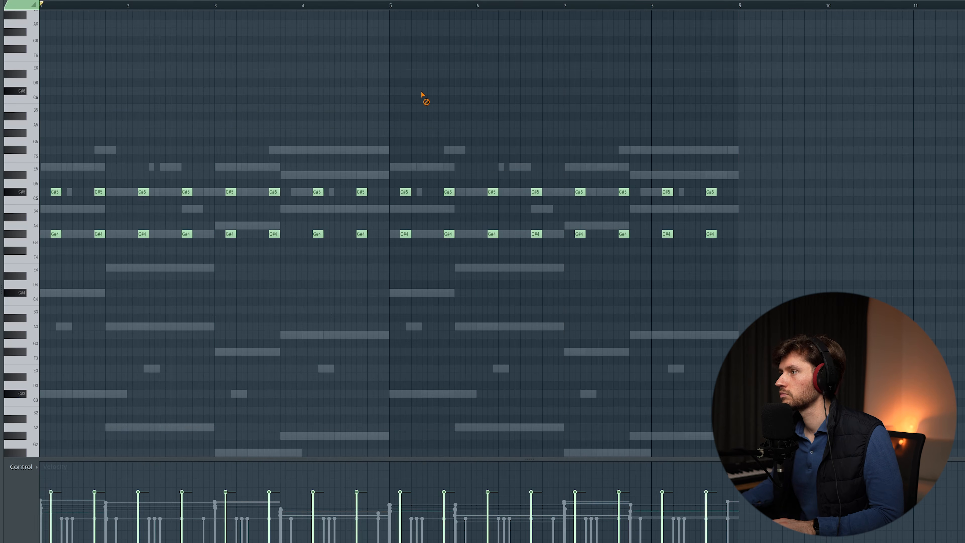
key("space")
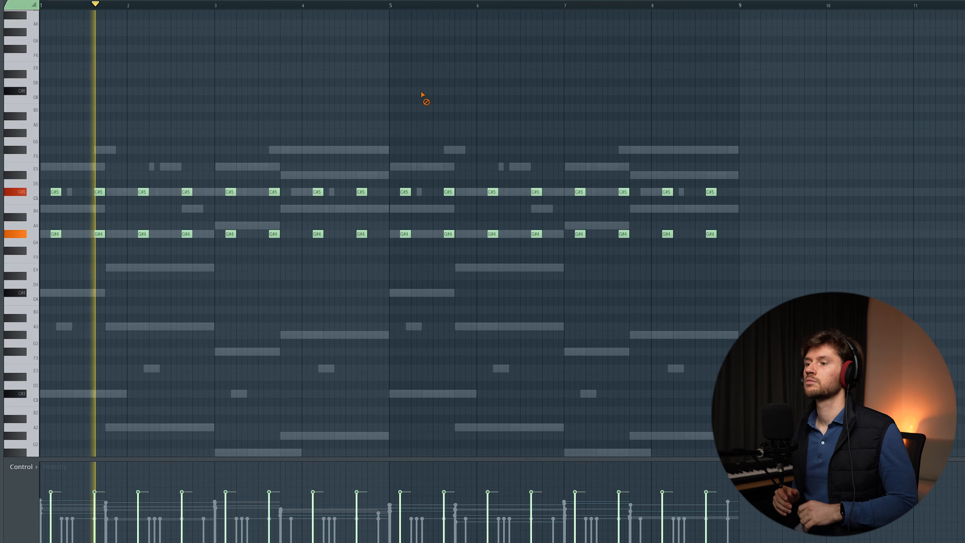
key("F6")
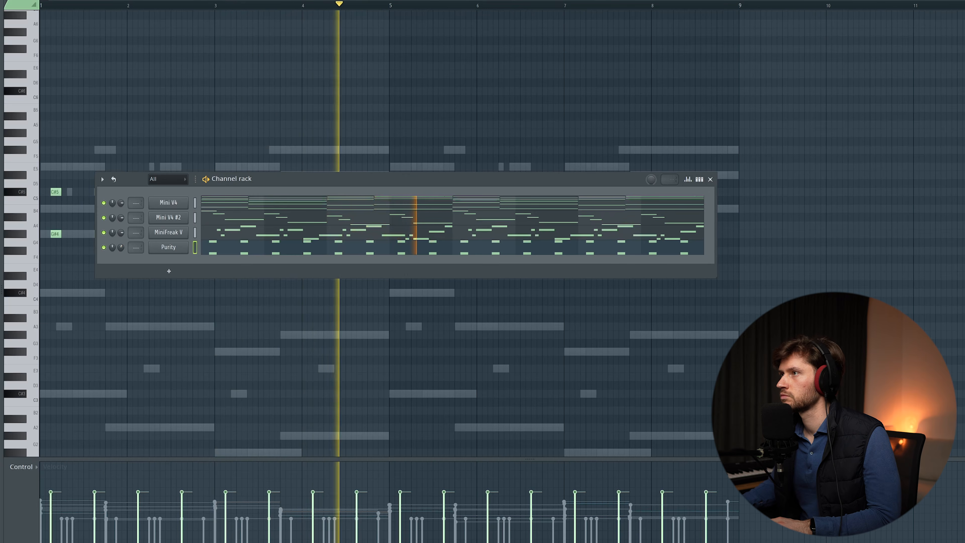
Show the playlist without the channel rack and expand Seventh Beats, Producer Bundle and AFRICAN Producer Bundle in the browser
key("F5")
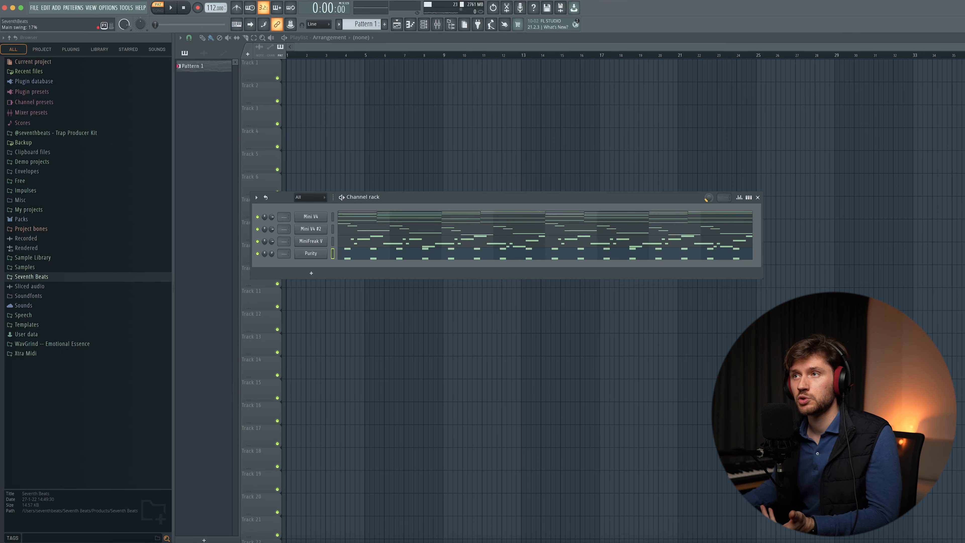
left_click(758, 198)
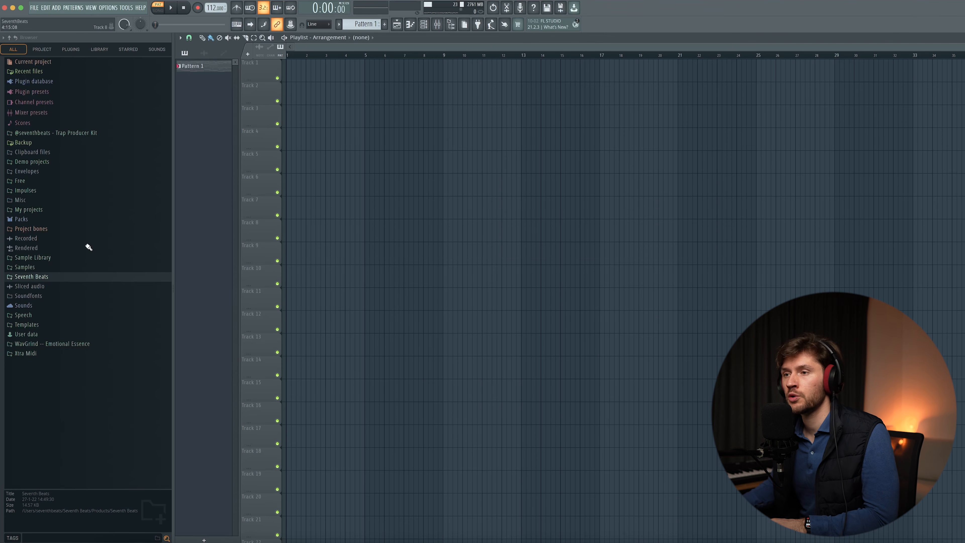
left_click(61, 279)
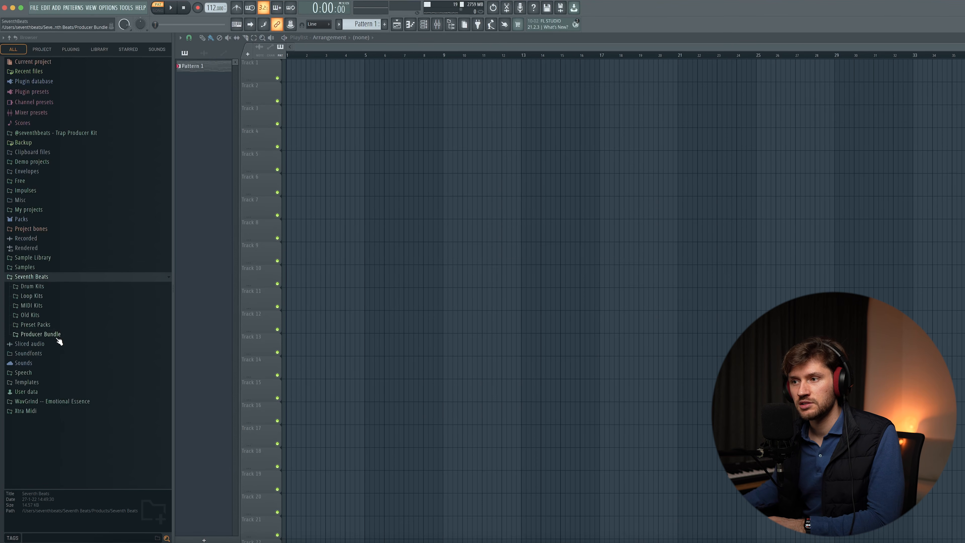
left_click(41, 334)
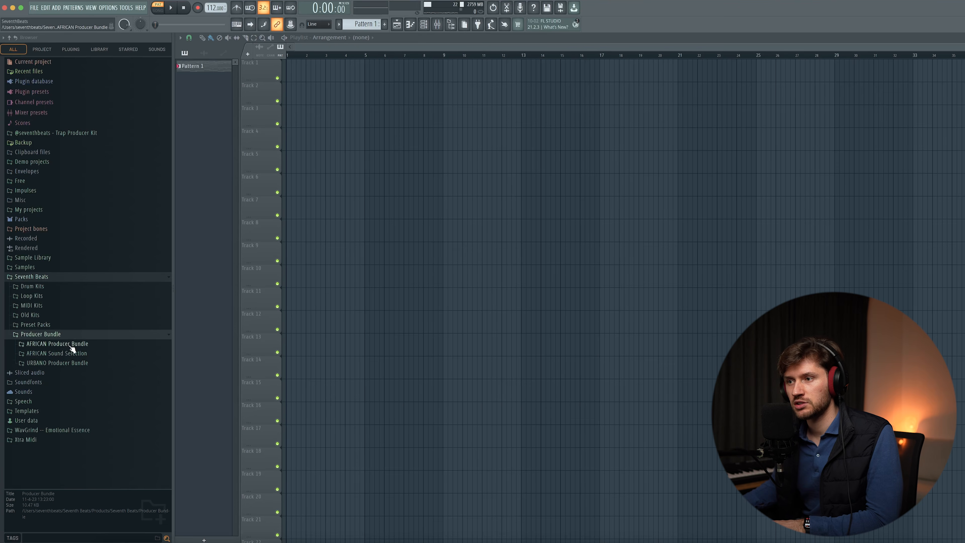
left_click(69, 346)
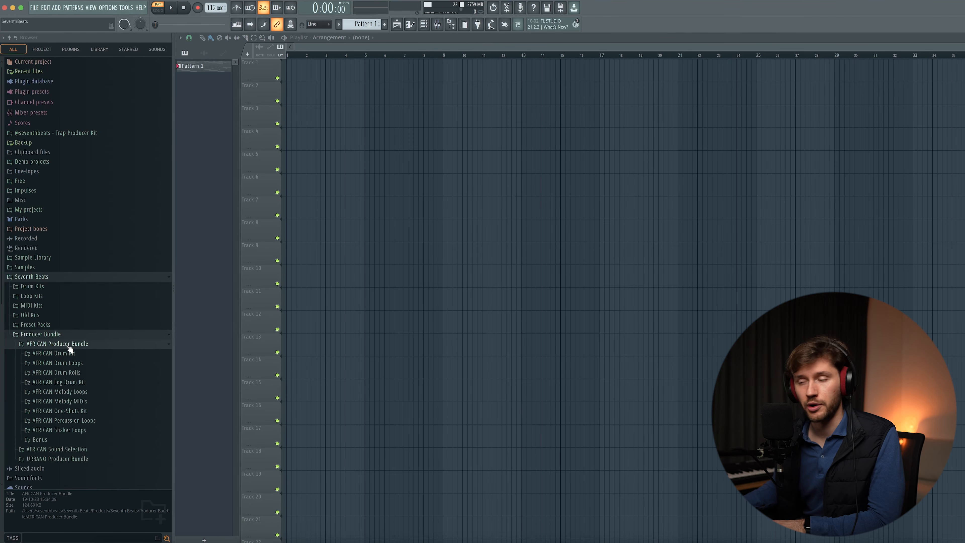
Load Kick 12 from the AFRICAN Drum Kit's Kicks folder as a new channel above Mini V4
key("F6")
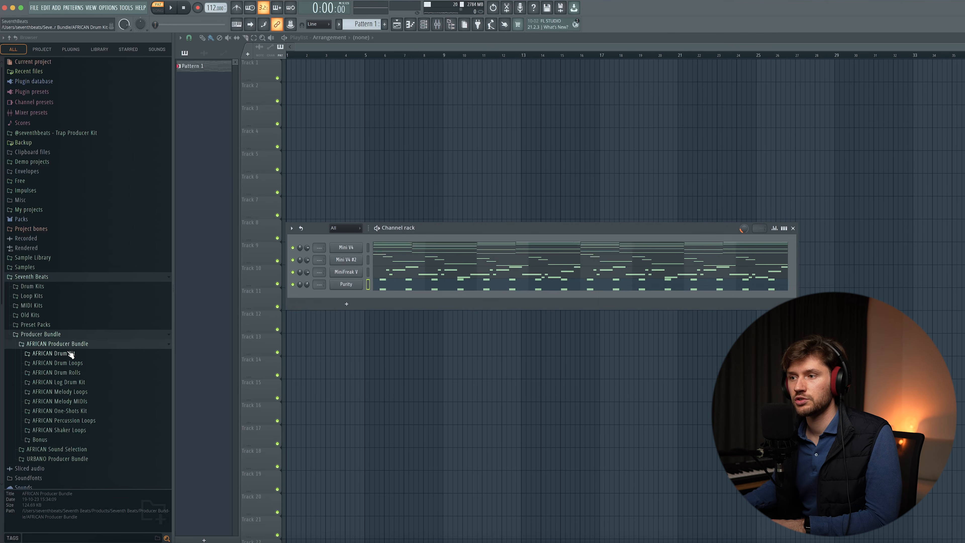
left_click(71, 354)
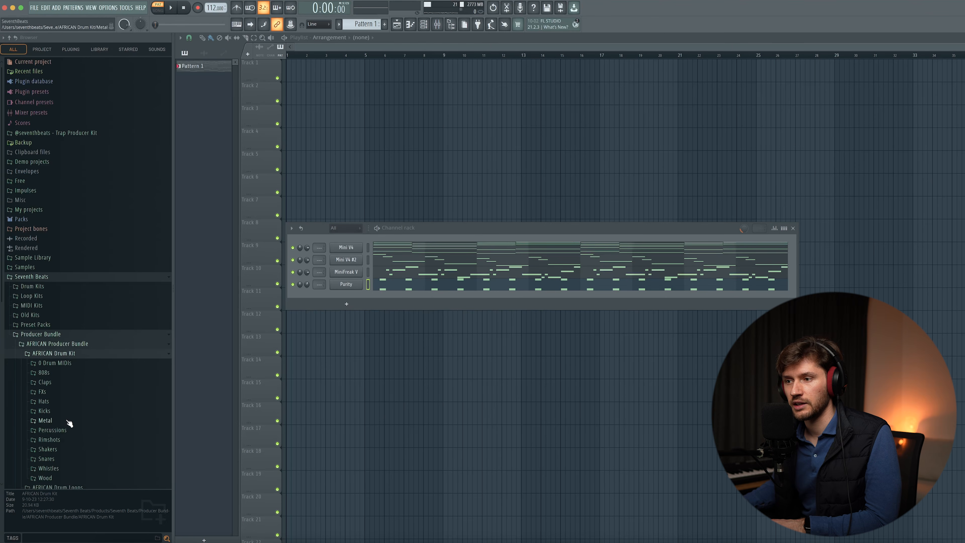
left_click(49, 410)
left_click(76, 379)
left_click(82, 388)
left_click_drag(344, 246, 345, 246)
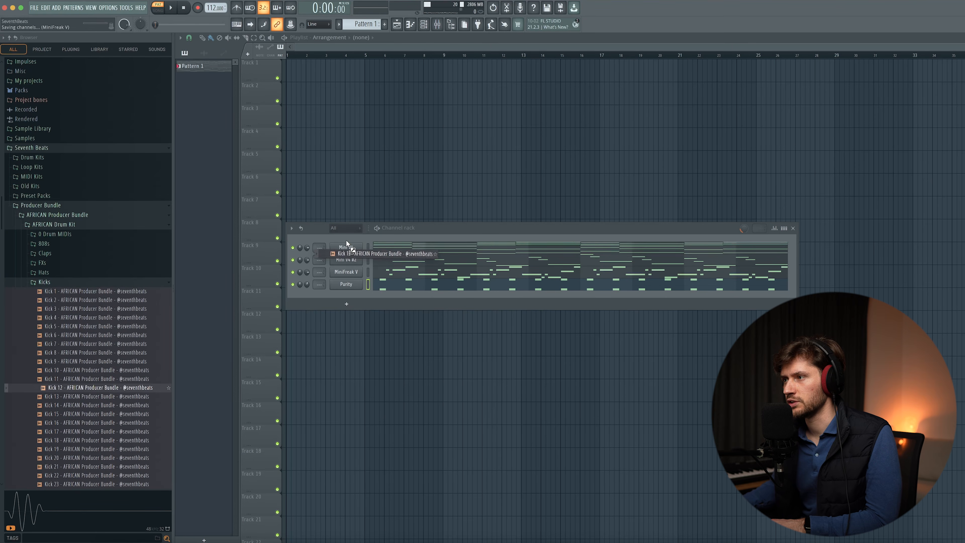
Place the Shaker 6 loop from AFRICAN Shaker Loops at the start of Track 5 in the playlist
left_click(57, 225)
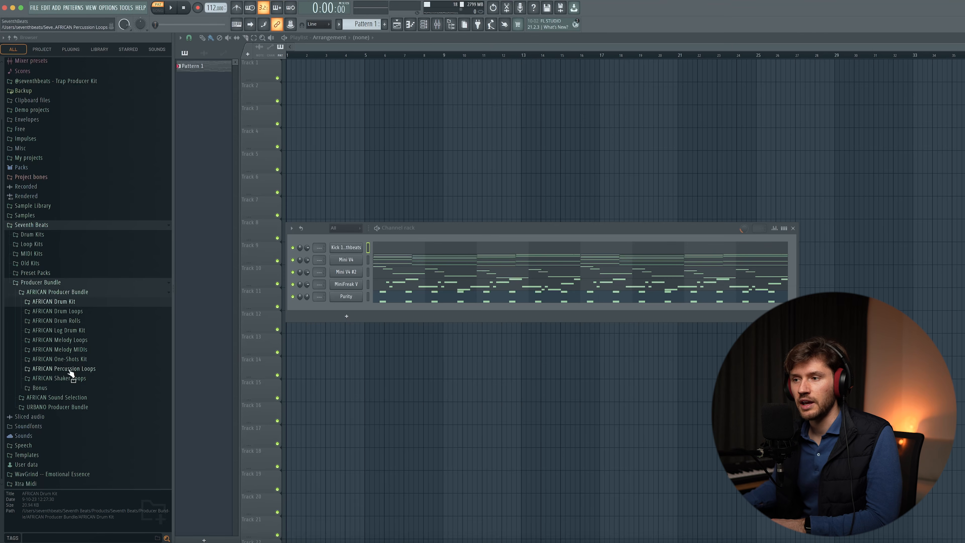
left_click(71, 379)
left_click(76, 150)
left_click(80, 141)
left_click(84, 151)
left_click_drag(400, 151, 300, 159)
Place Pattern 1 at bar 1 of Track 2 in the playlist
left_click(370, 26)
left_click(344, 88)
left_click_drag(407, 84, 351, 84)
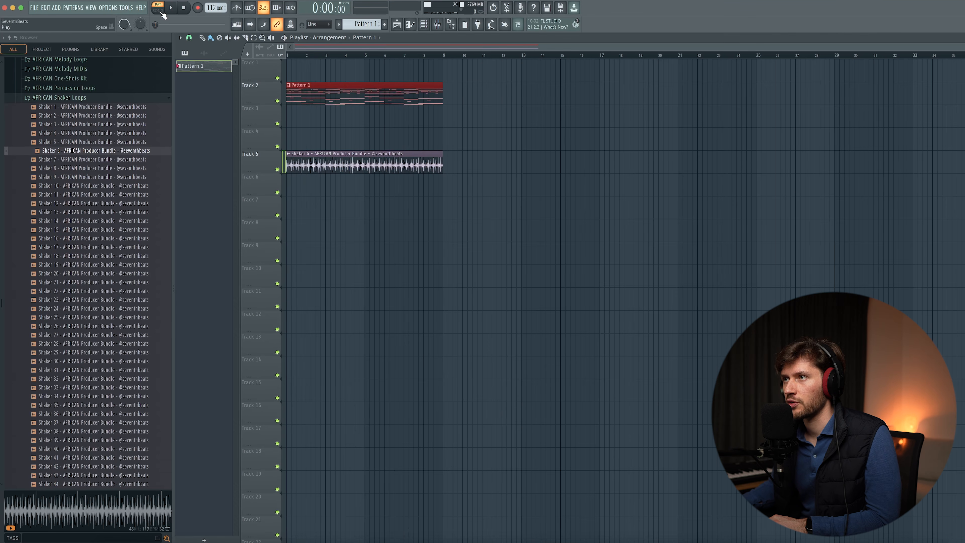
Set the Shaker 6 loop's channel volume to 51% while the song plays, and stop playback
double_click(347, 156)
key("space")
left_click_drag(191, 65, 490, 242)
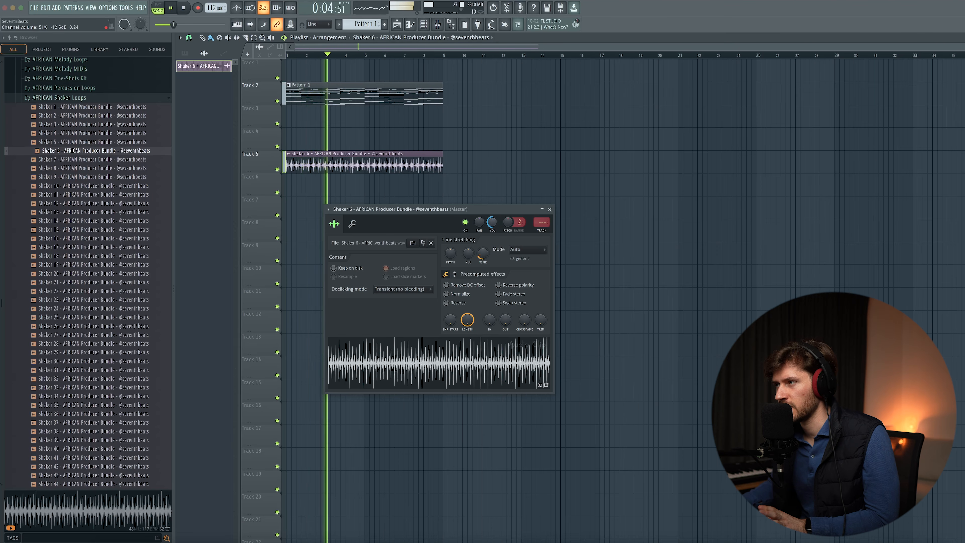
left_click(550, 209)
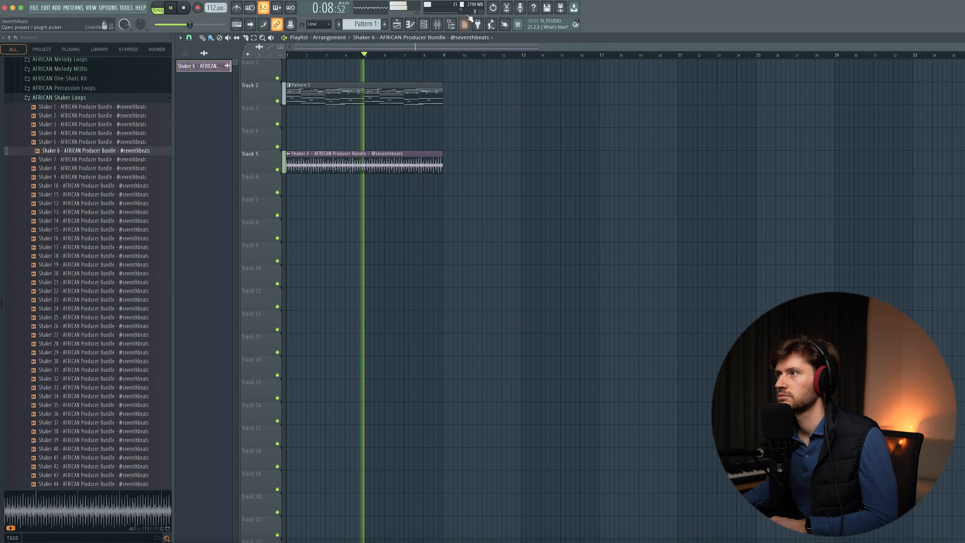
key("space")
Program a four-hit C5 rhythm for Kick 12 in bar 1 and repeat it through bar 8
left_click(423, 23)
left_click(345, 258)
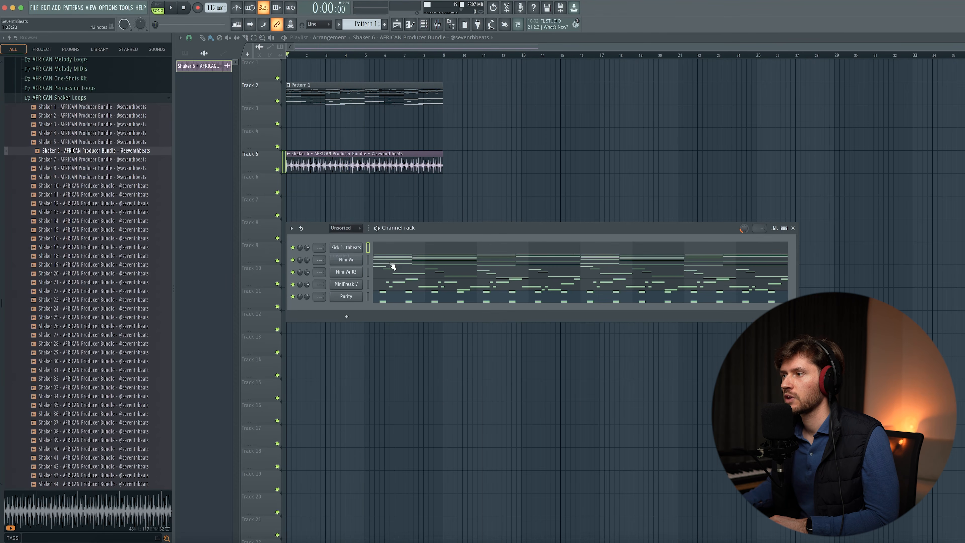
left_click(395, 254)
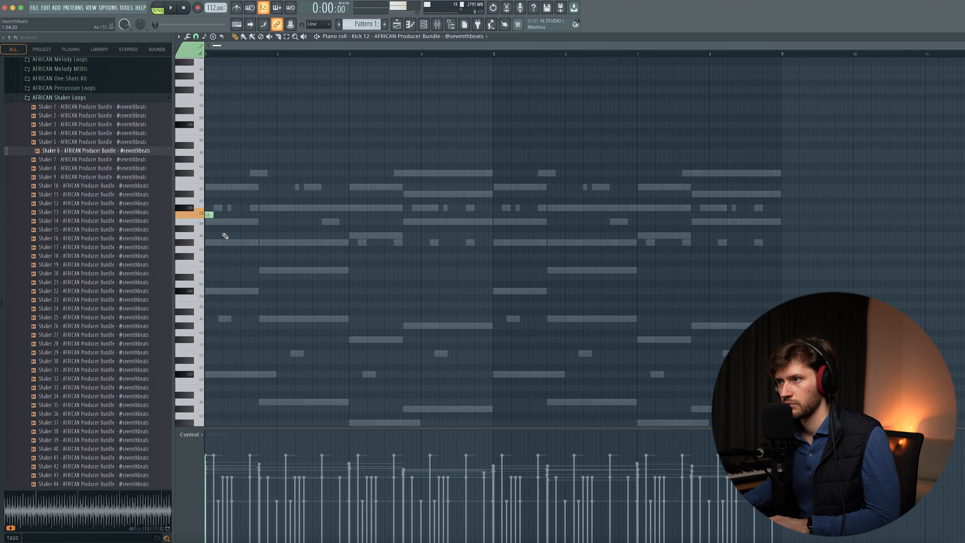
left_click_drag(219, 212, 224, 213)
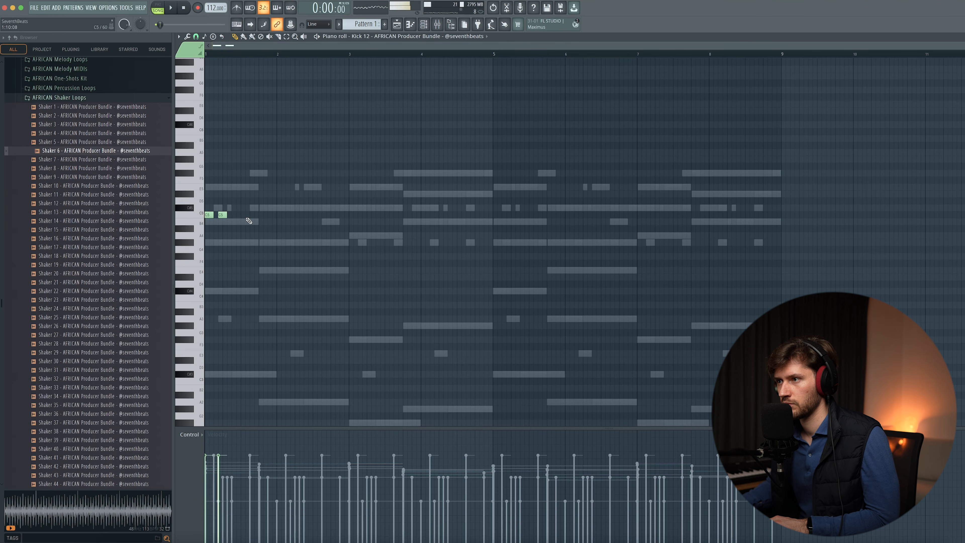
key("space")
left_click(260, 214)
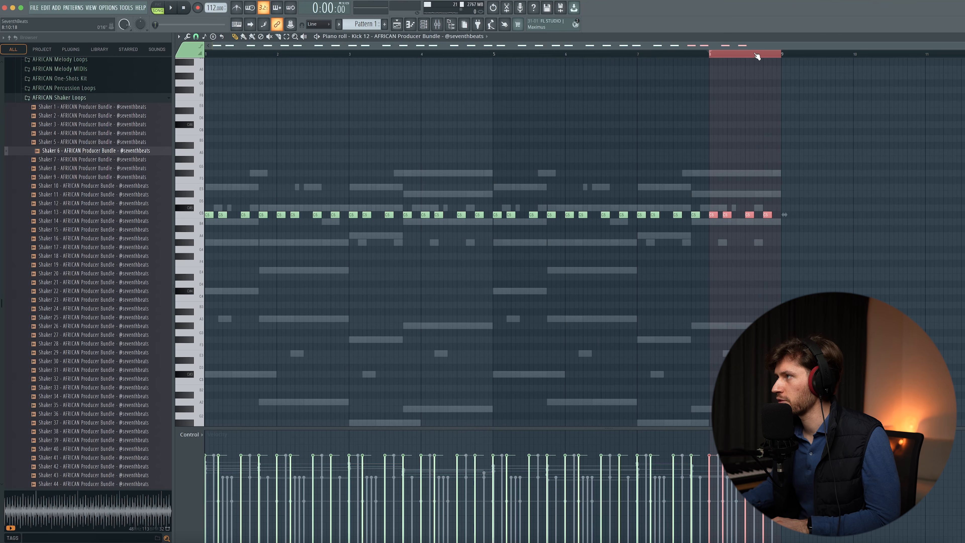
left_click(756, 55)
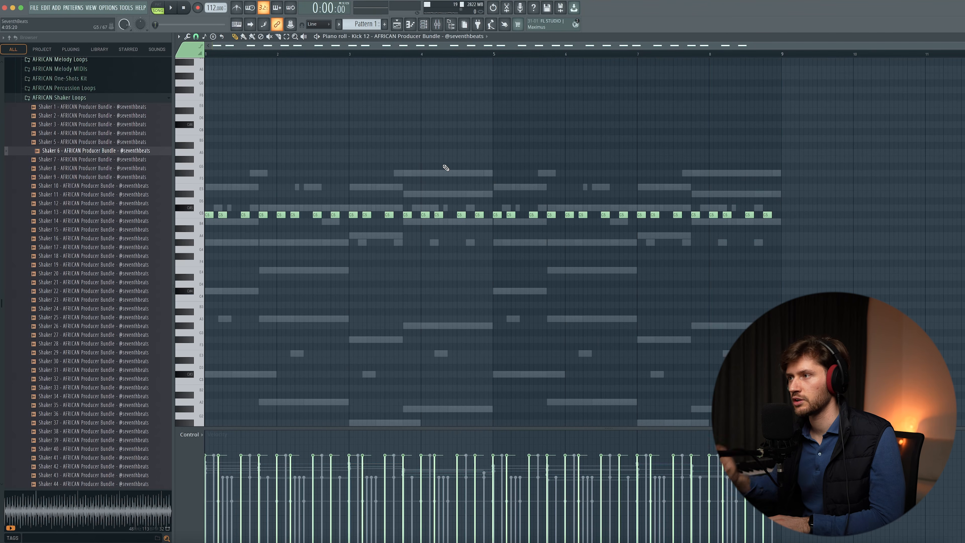
Play back the song with the kick pattern and collapse the AFRICAN Shaker Loops folder
key("space")
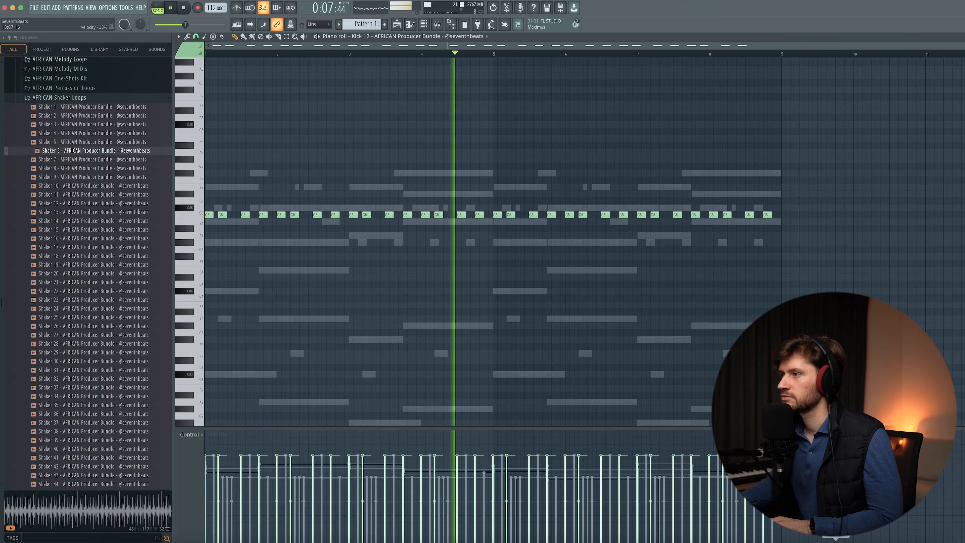
key("space")
left_click(37, 98)
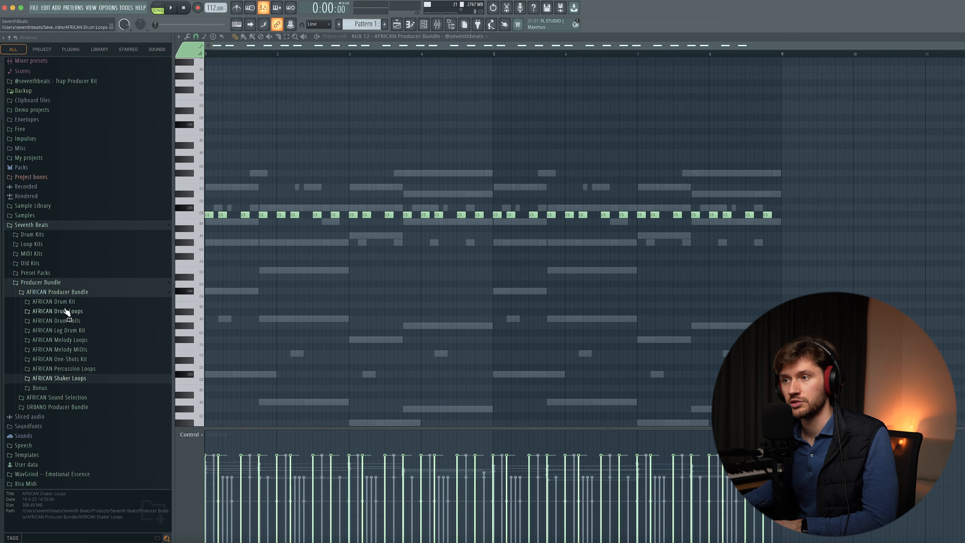
Add Percussion 14 from the AFRICAN Drum Kit's Percussions folder to the channel rack
left_click(65, 304)
left_click(83, 379)
left_click_drag(87, 397, 344, 304)
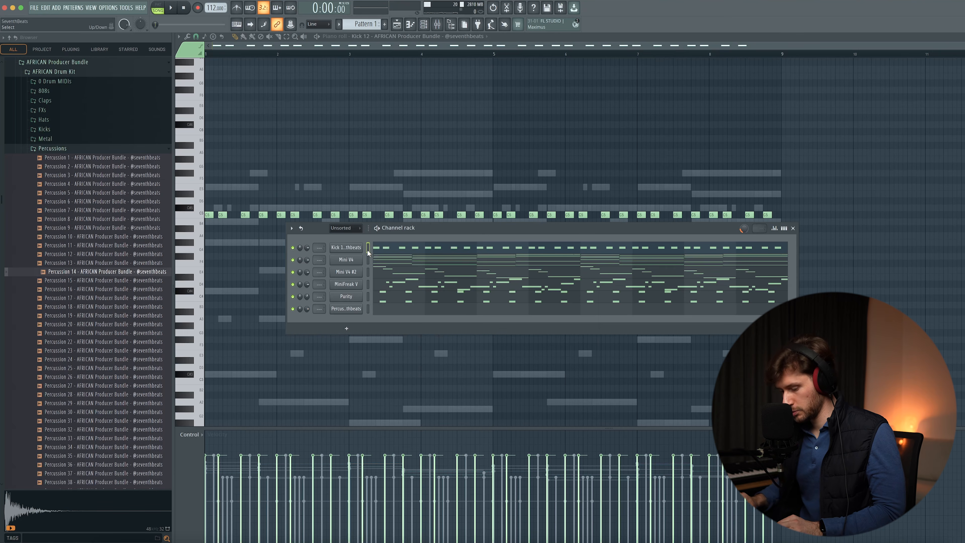
Move the Kick 12 channel down the channel rack so it sits directly below Purity
key("alt+Down")
key("alt+Down")
key("alt+Down")
key("alt+Down")
Add three more percussion samples from the AFRICAN Drum Kit to the channel rack, including Percussion 29 and Percussion 38
left_click_drag(95, 403, 408, 333)
left_click_drag(337, 330, 338, 333)
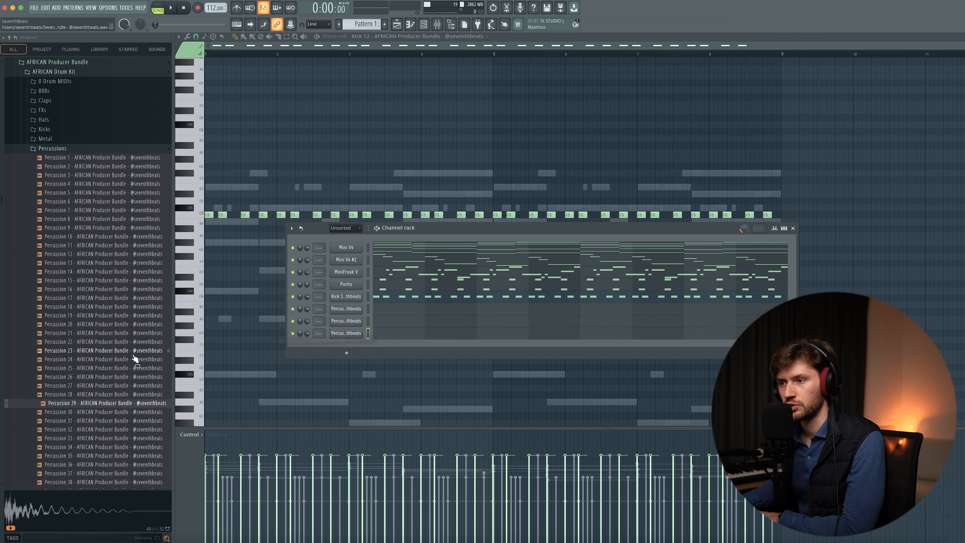
scroll(134, 354, "down", 8)
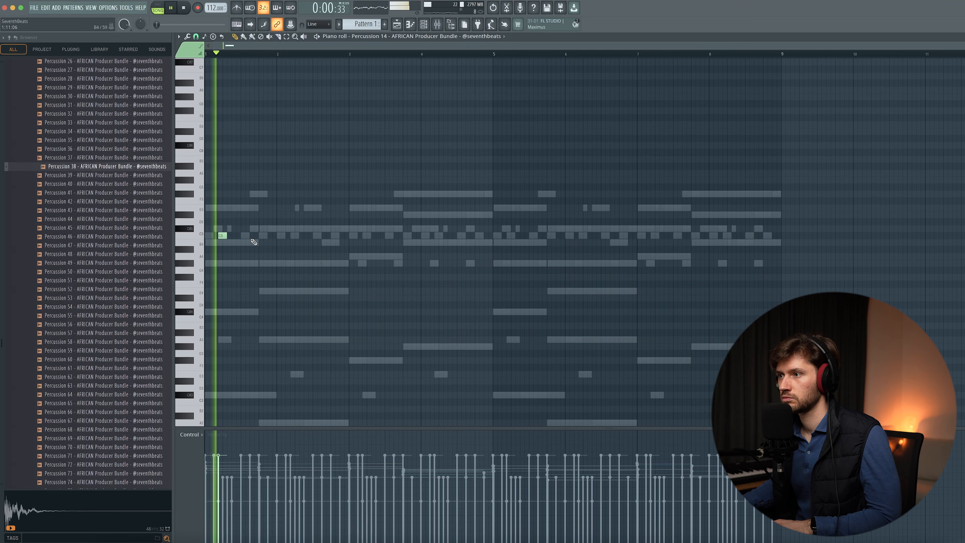
Program two C5 hits per bar for Percussion 14 across bars 1 to 4 and duplicate them into bars 5 to 8
left_click(252, 236)
left_click(290, 236)
left_click(324, 236)
left_click(366, 236)
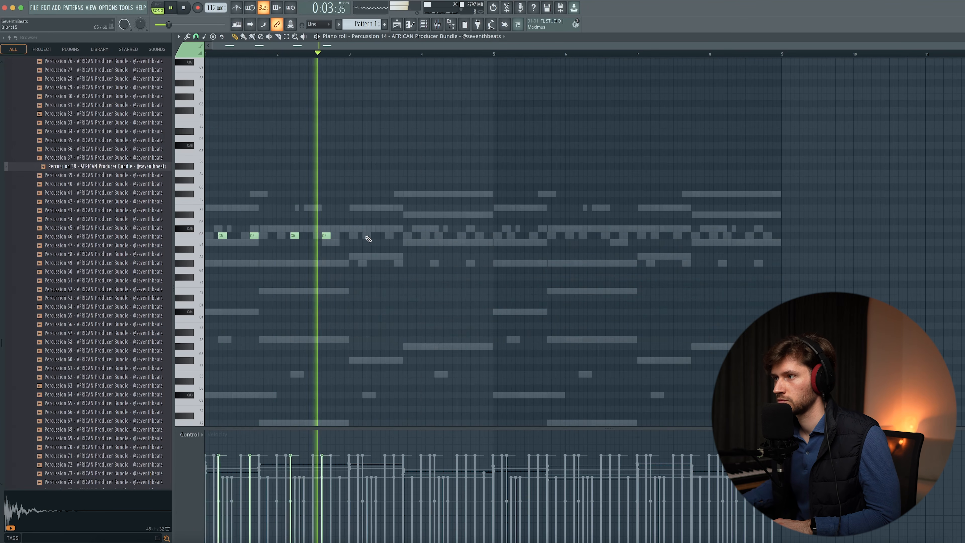
left_click(397, 236)
left_click(437, 236)
left_click(478, 235)
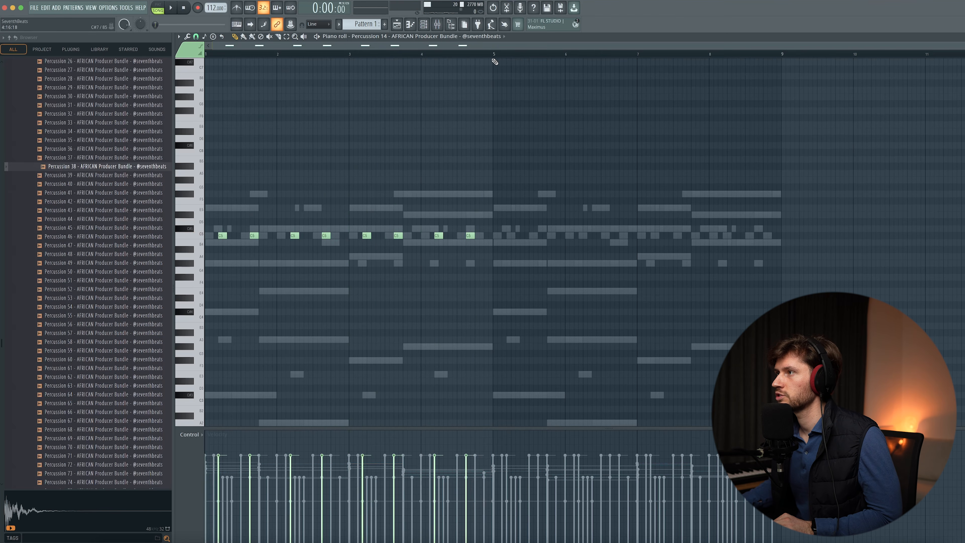
left_click_drag(493, 61, 1, 40)
key("ctrl+b")
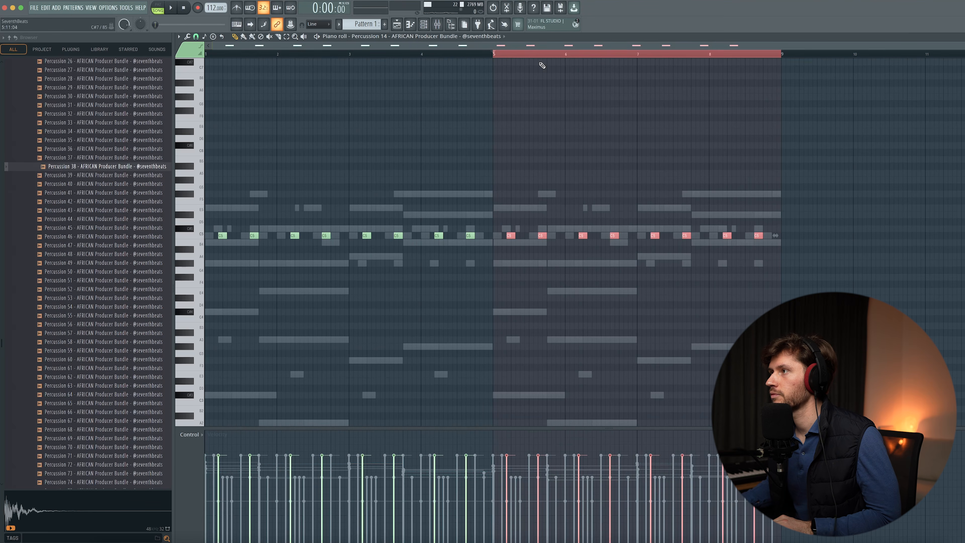
double_click(543, 55)
Program the remaining percussion channels through bar 8, giving Percussion 29 one C5 hit per bar, and play back the song
left_click(422, 24)
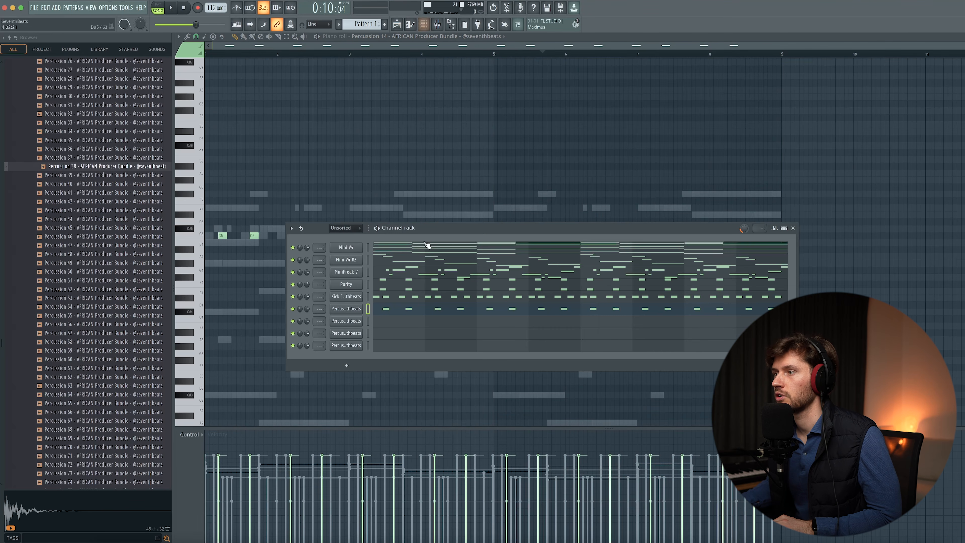
left_click(404, 326)
key("space")
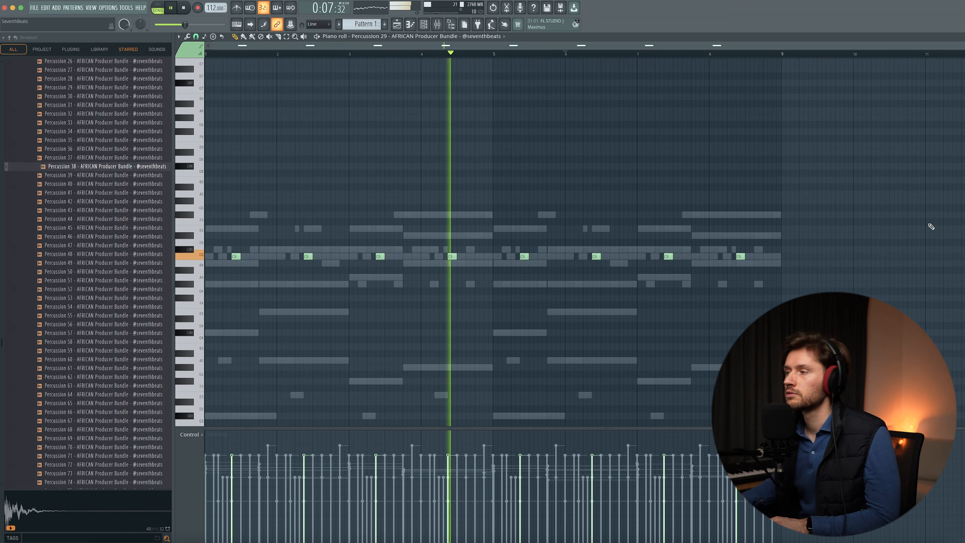
key("space")
left_click(424, 25)
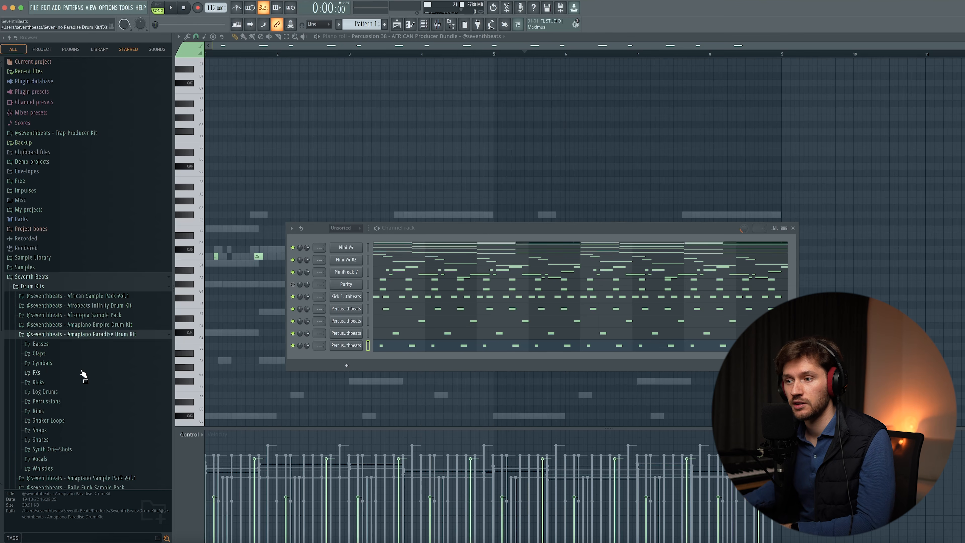
Add Tom 16 from the Amapiano Paradise Drum Kit's Percussions Toms folder to the channel rack
scroll(83, 374, "down", 3)
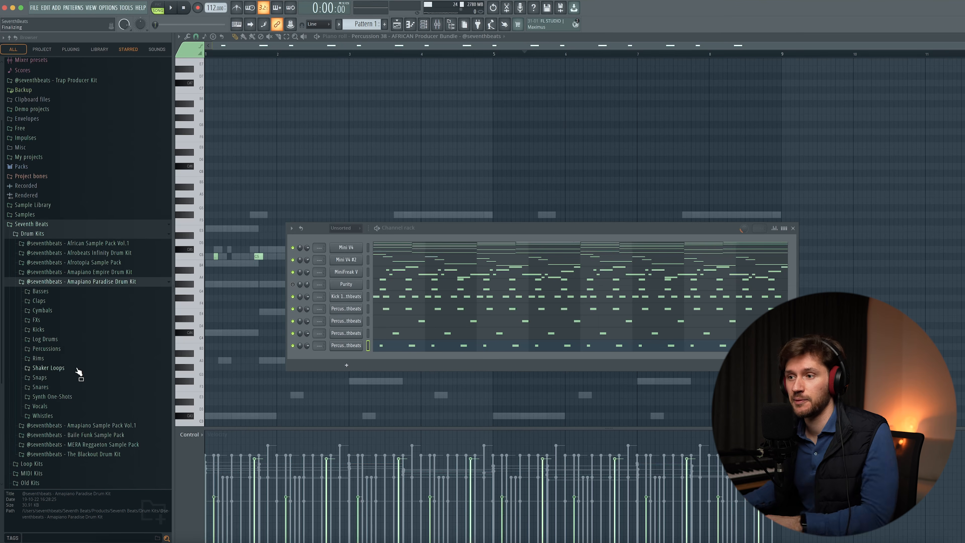
scroll(78, 371, "down", 5)
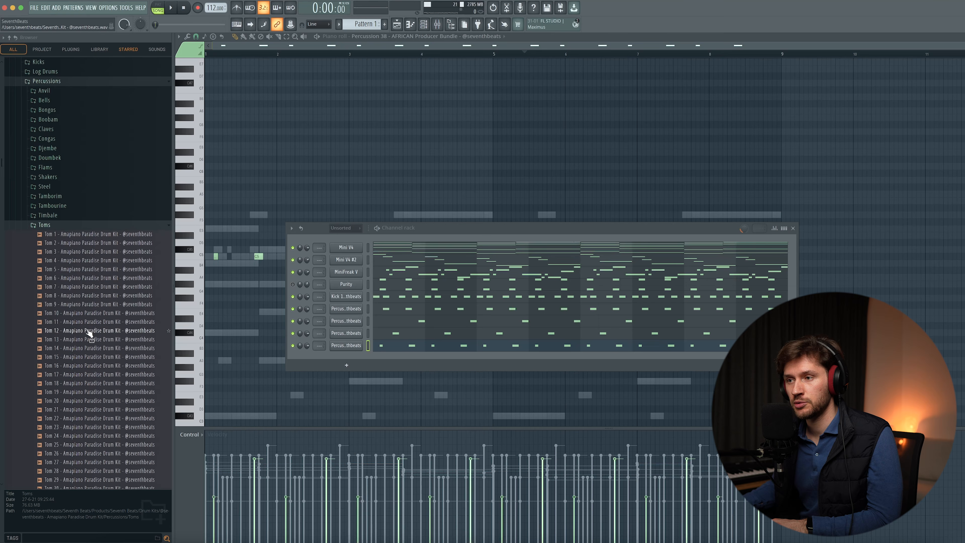
scroll(89, 332, "down", 3)
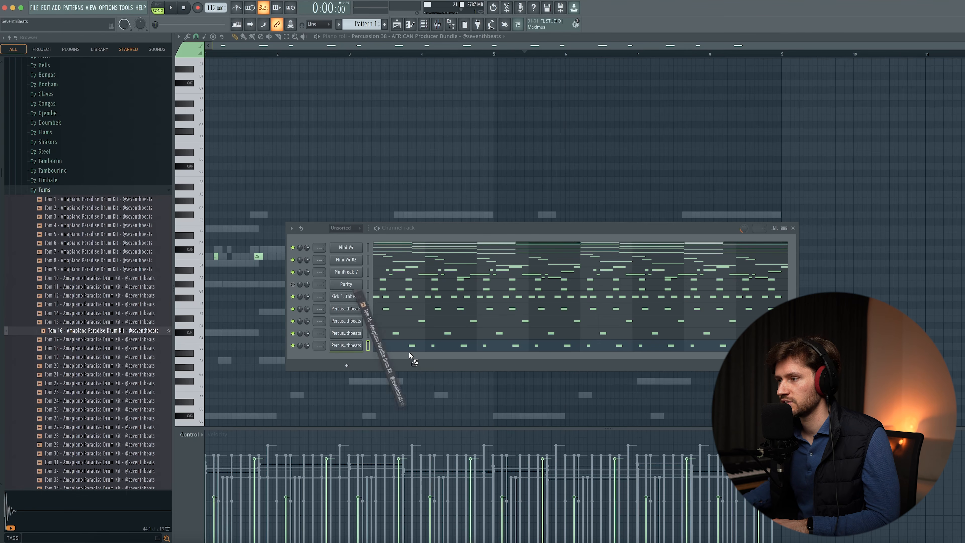
left_click_drag(409, 352, 411, 361)
Program a syncopated C5 rhythm for Tom 16 through bar 8, play it back and return to the channel rack
key("space")
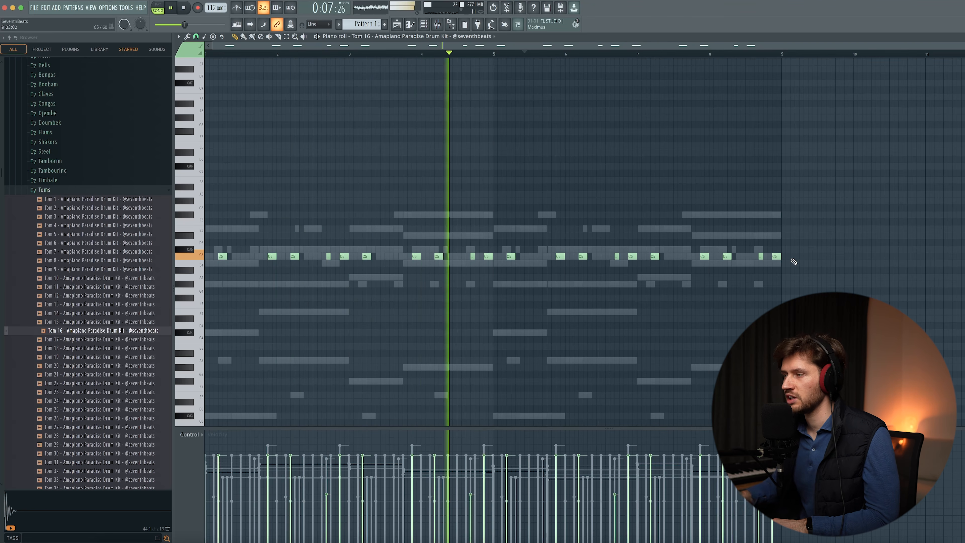
key("space")
key("F6")
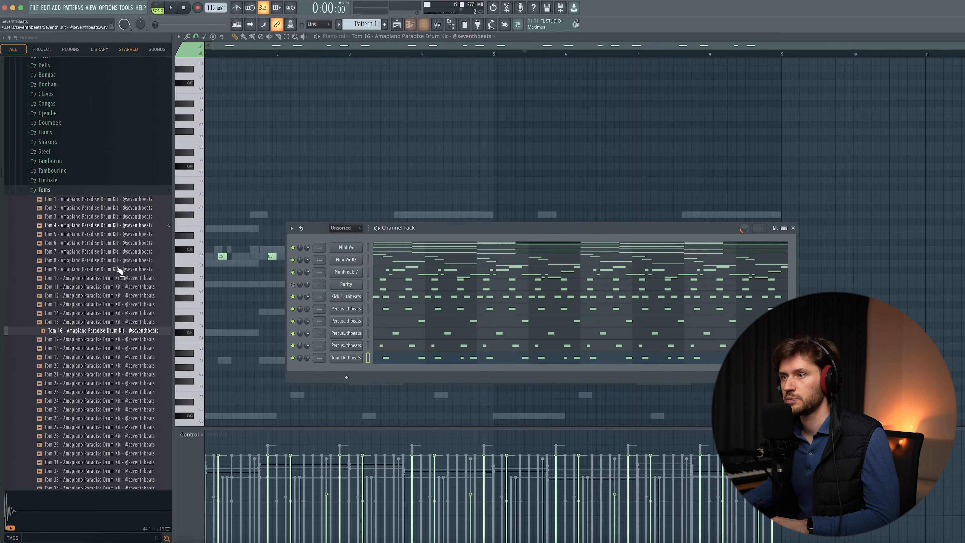
Audition the tom samples, add Tom 24 to the channel rack and turn on Normalize for it
scroll(106, 327, "down", 3)
left_click(115, 341)
left_click(115, 347)
left_click(110, 364)
left_click(109, 357)
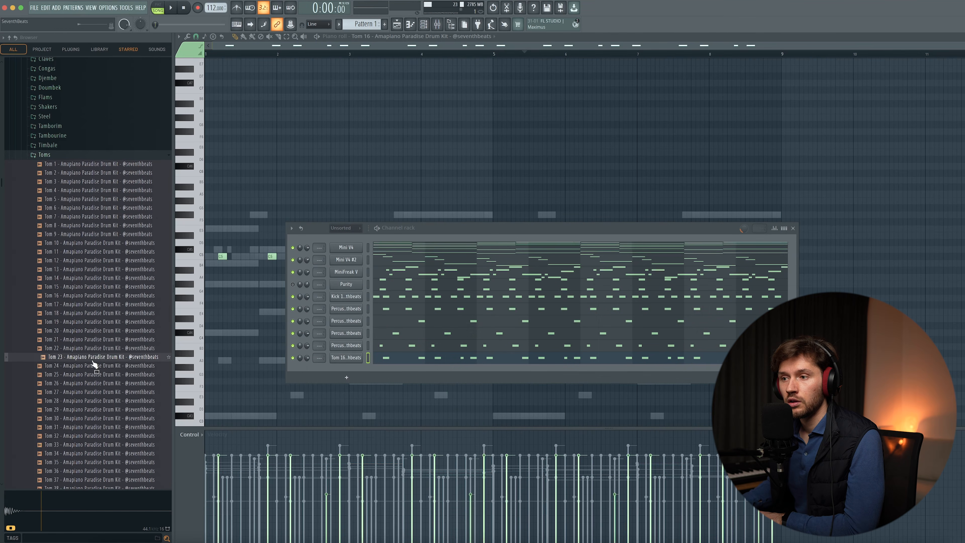
left_click_drag(340, 373, 342, 372)
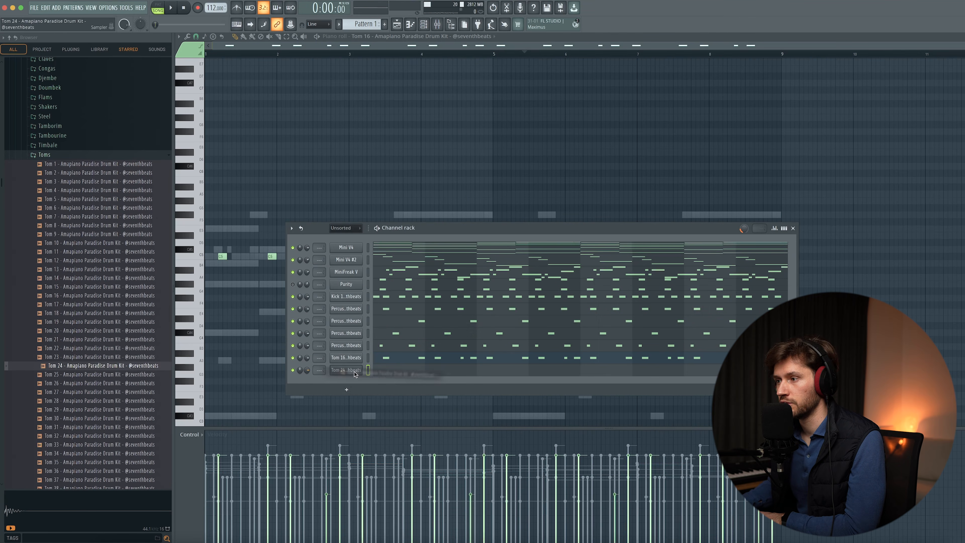
left_click_drag(129, 46, 340, 196)
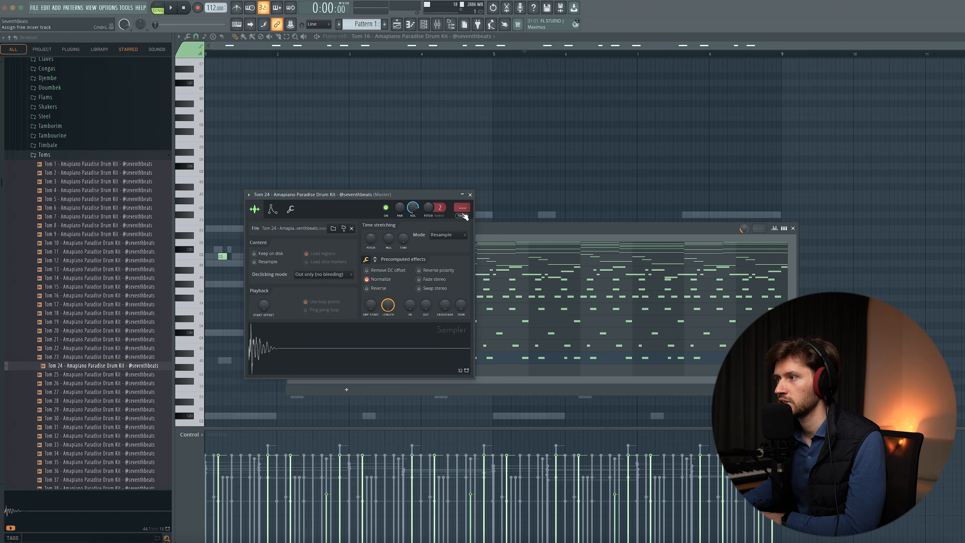
left_click(470, 195)
Program two C5 hits per bar for Tom 24 through bar 8 and play back the song
left_click(394, 368)
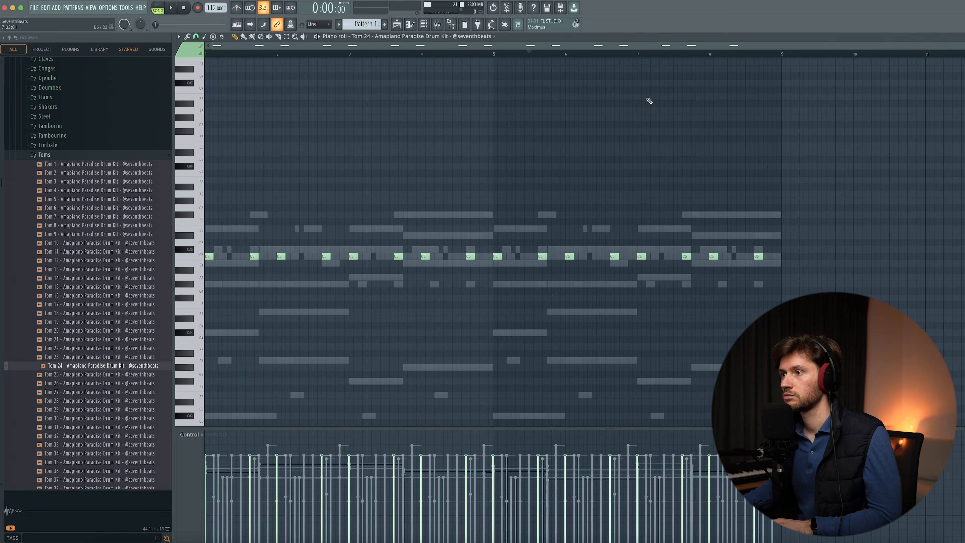
key("space")
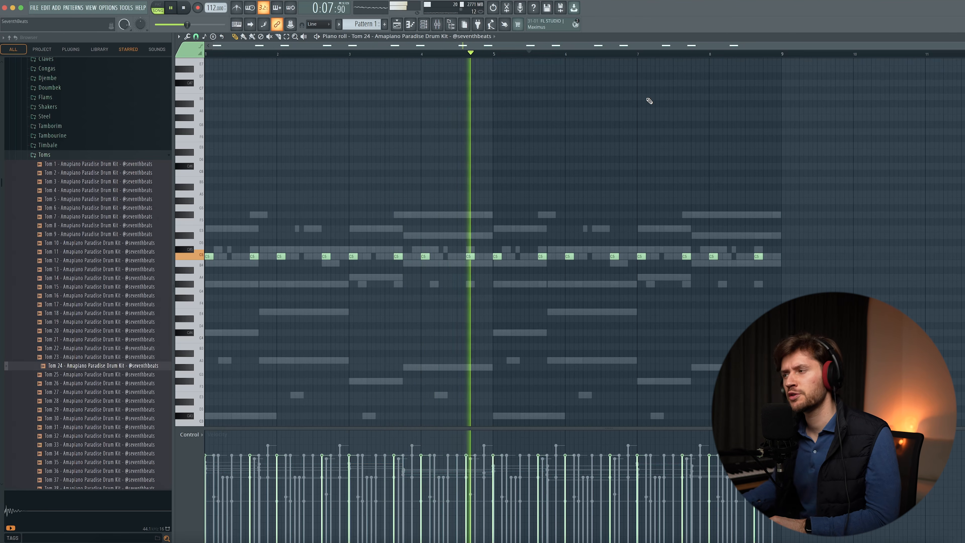
left_click(432, 23)
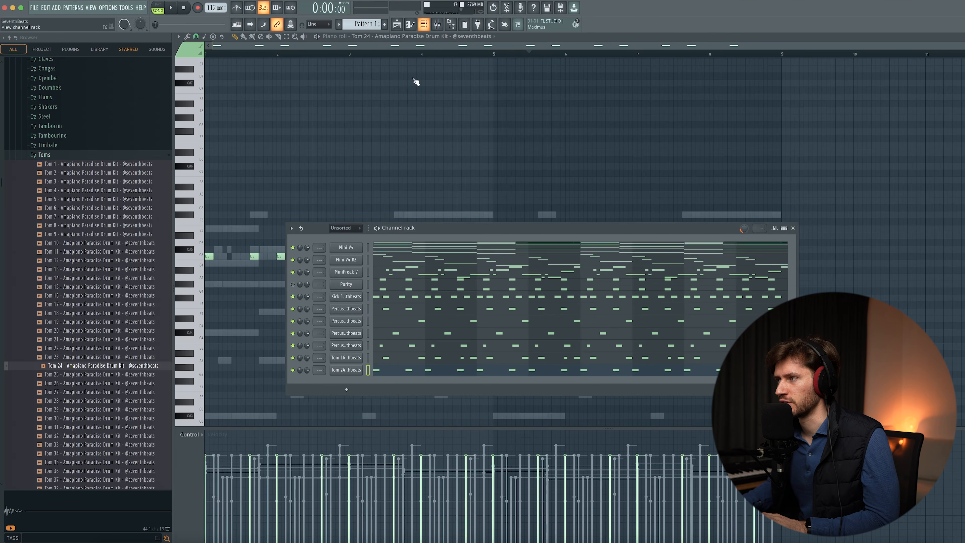
Collapse the Toms and Percussions folders and add Crash 3 from the kit's Cymbals Crashes folder to the channel rack
left_click(44, 154)
scroll(54, 169, "up", 5)
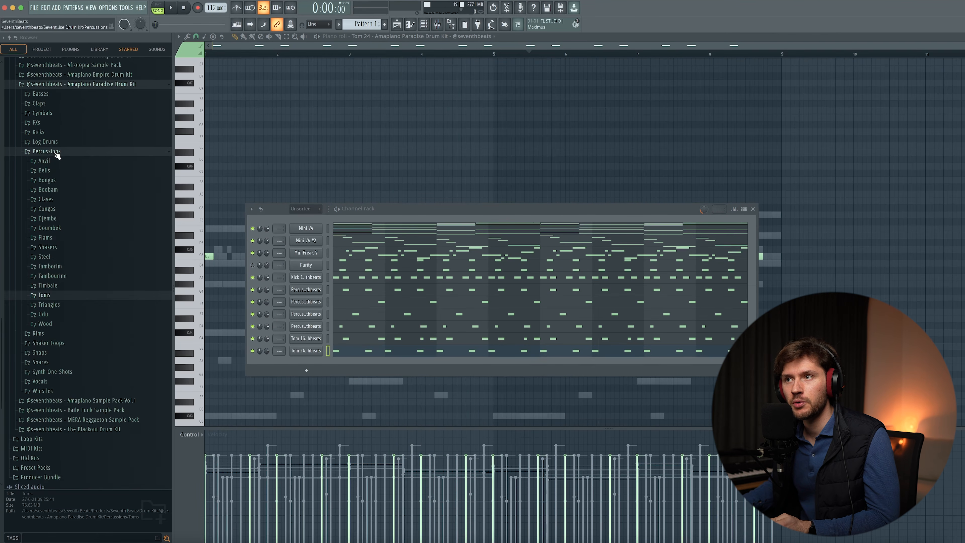
left_click(56, 152)
left_click(56, 218)
left_click(57, 234)
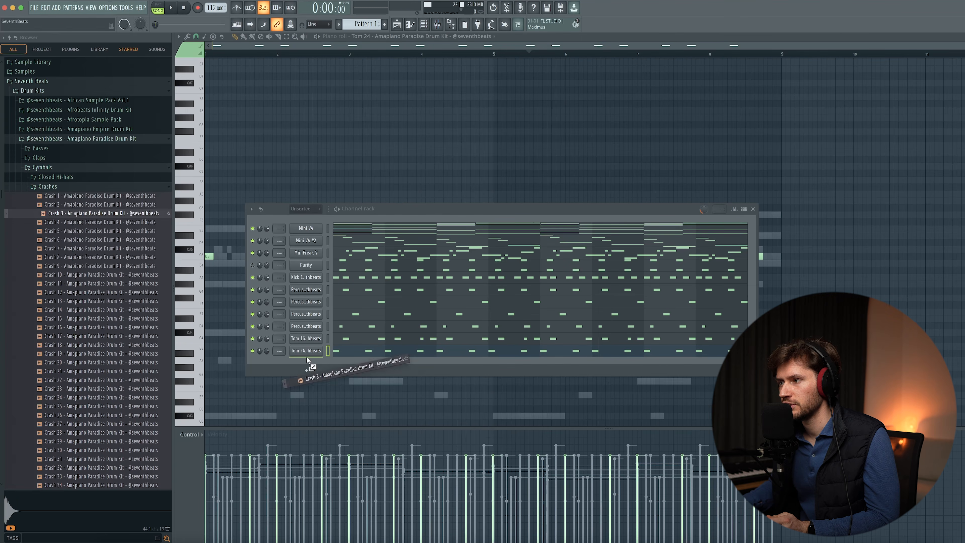
left_click_drag(307, 359, 308, 360)
Program two C5 hits per bar for Crash 3 across bars 1 to 4 during playback and duplicate them into bars 5 to 8
key("space")
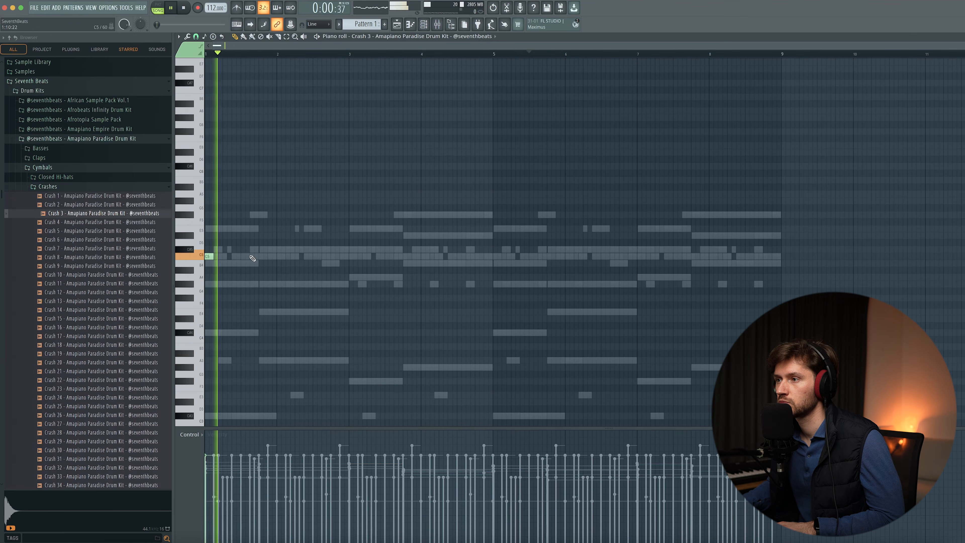
left_click(253, 257)
left_click(277, 256)
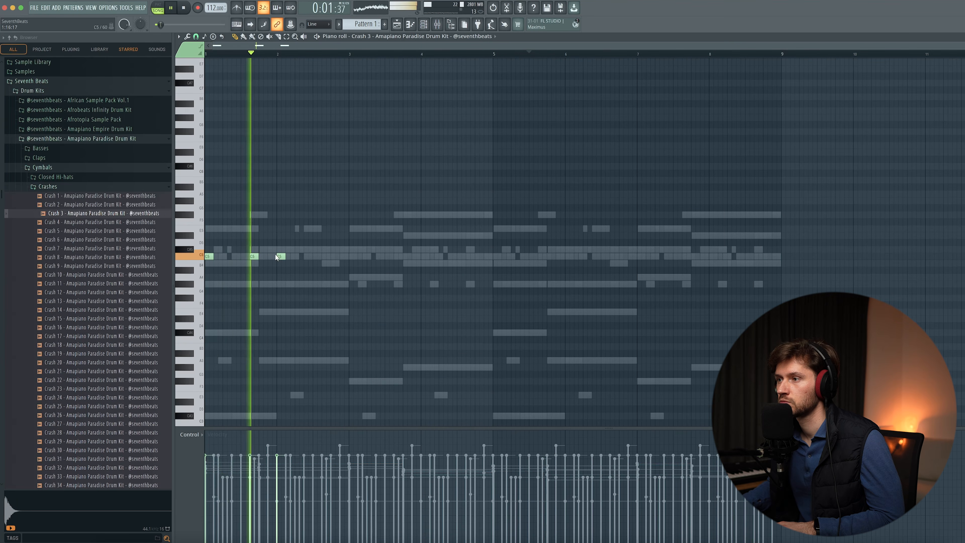
left_click(326, 257)
left_click(352, 257)
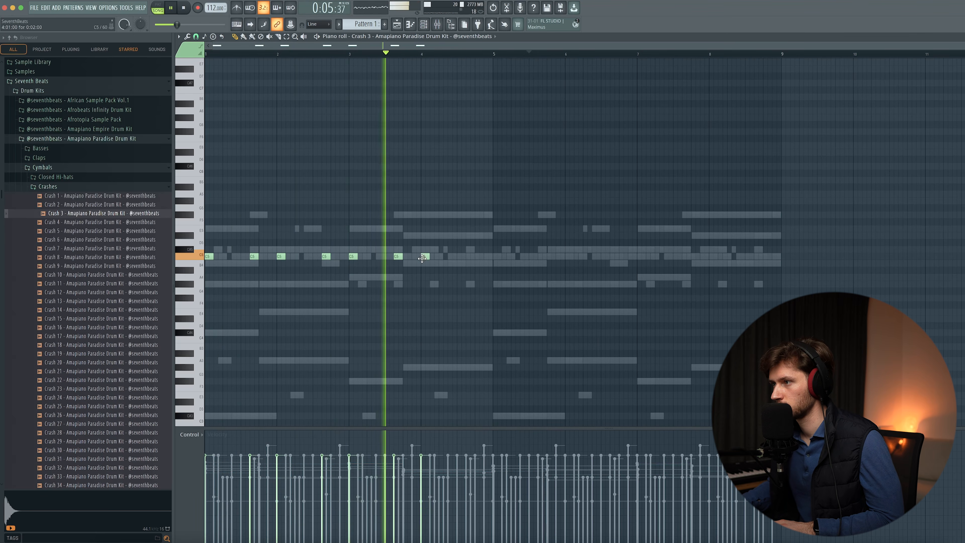
left_click(470, 257)
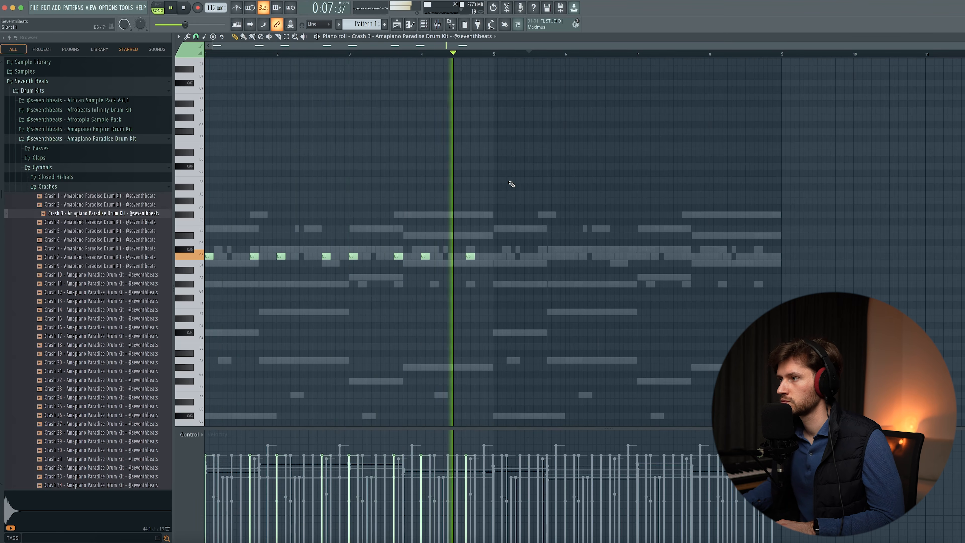
key("space")
key("ctrl+b")
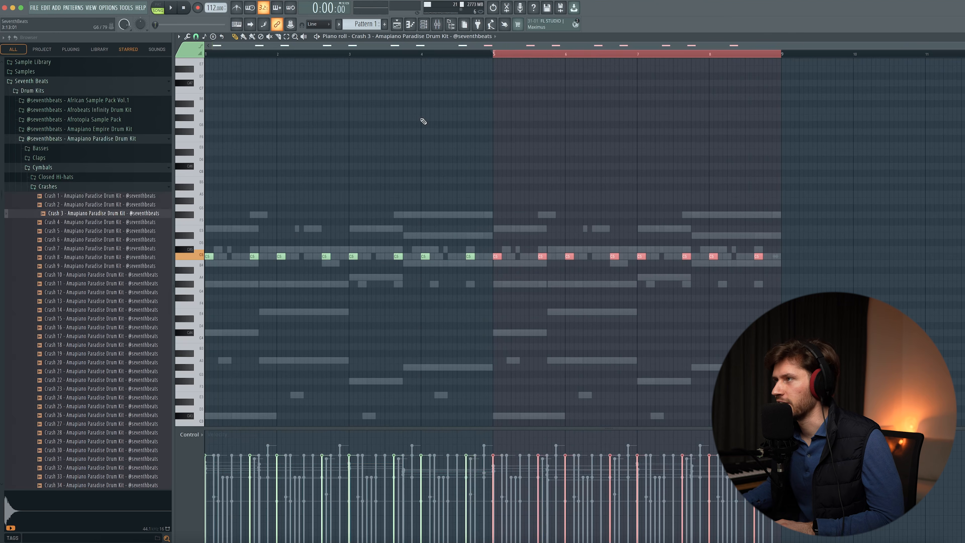
left_click(546, 56)
Lower the velocity of all Crash 3 notes and set the channel's volume to 48% while the song plays
key("ctrl+a")
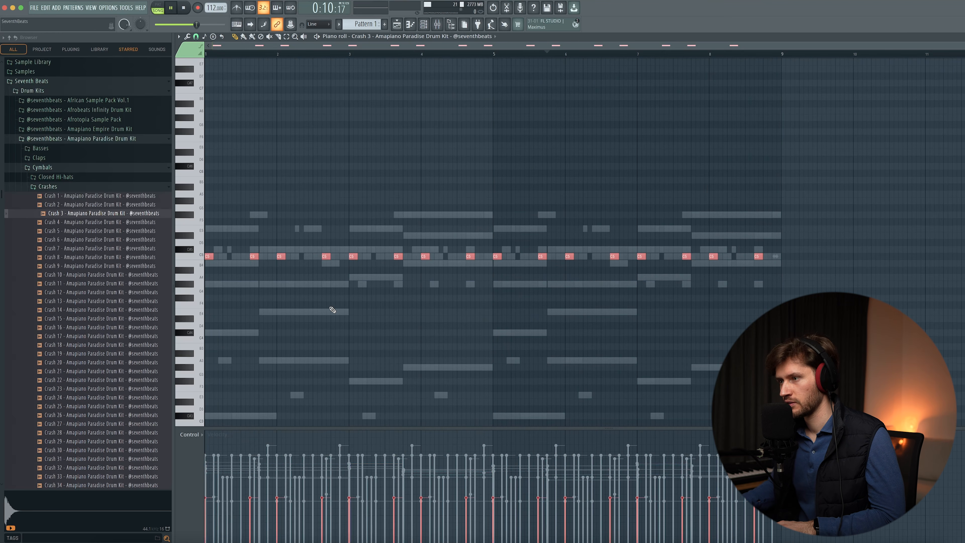
key("space")
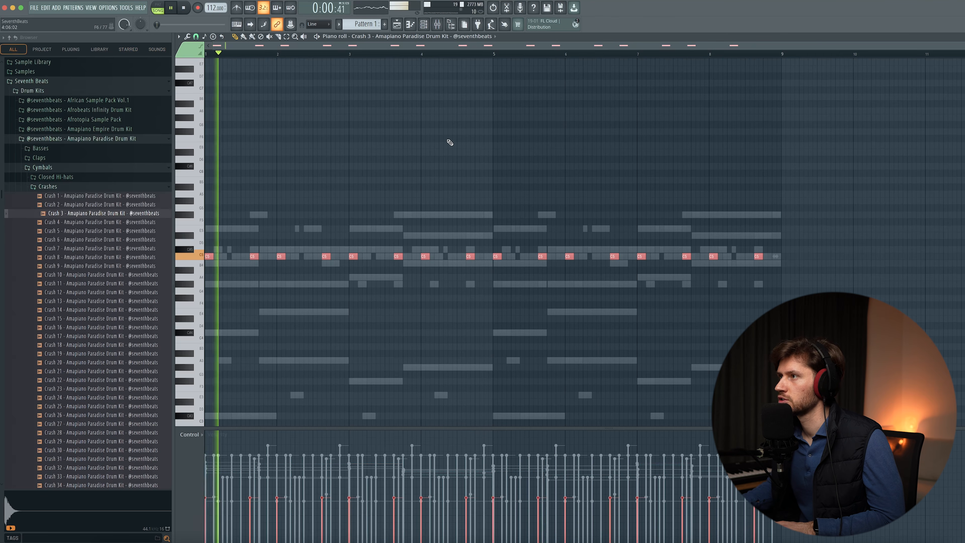
left_click(425, 26)
left_click_drag(267, 362, 266, 377)
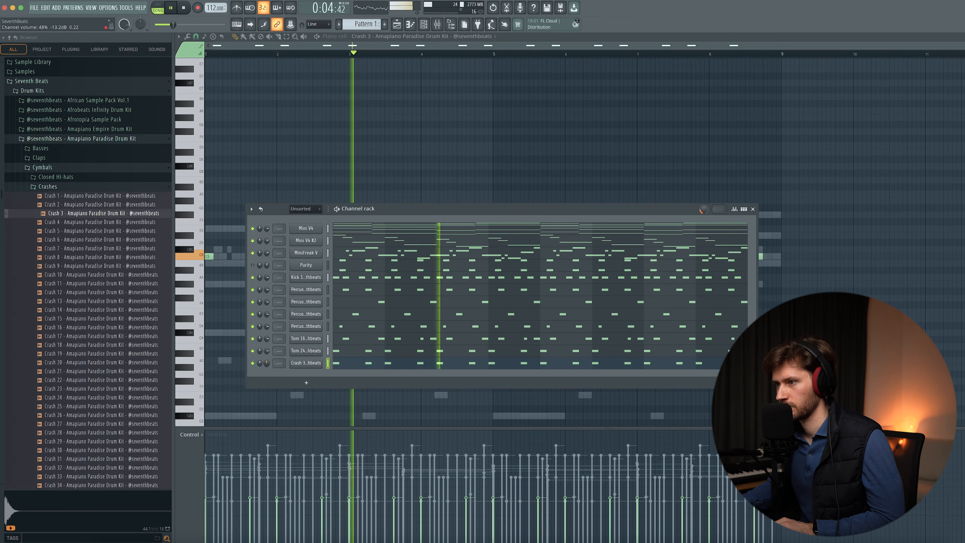
left_click(308, 164)
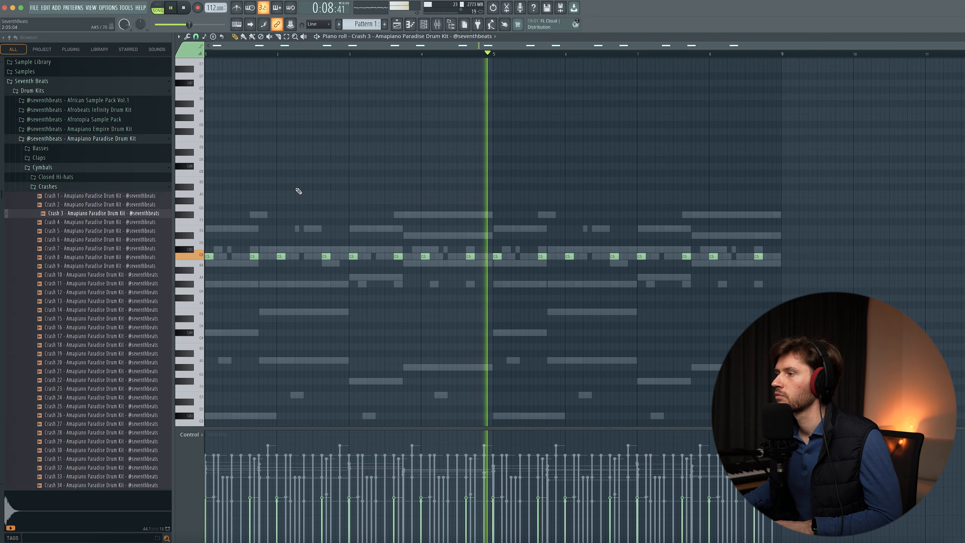
Collapse the Crashes and Cymbals folders and add Djembe 40 from the kit's Percussions Djembe folder to the channel rack
left_click(63, 188)
left_click(57, 168)
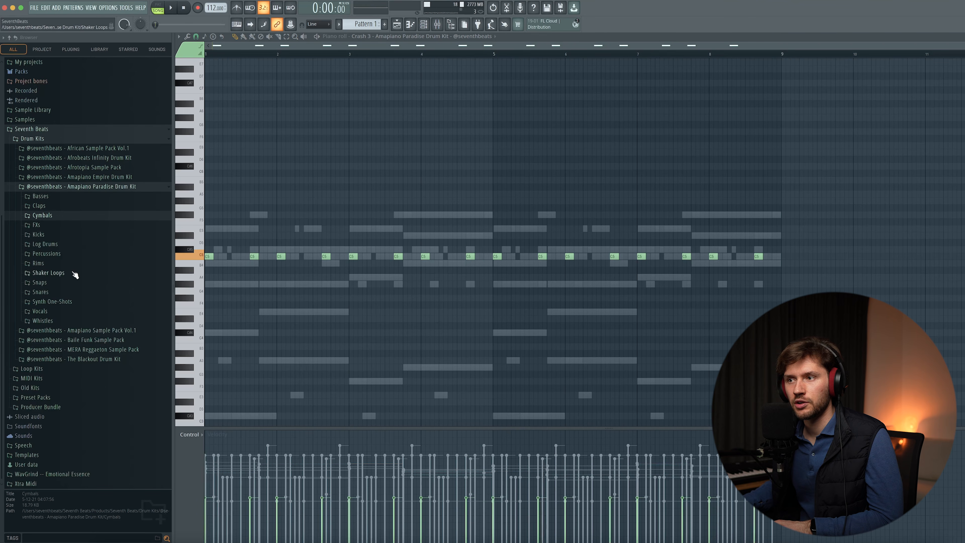
left_click(69, 253)
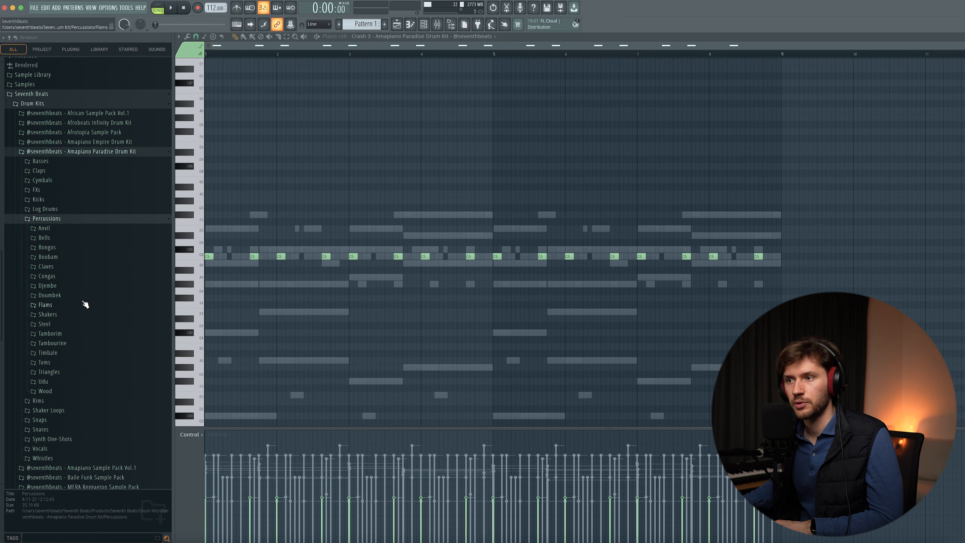
left_click(57, 288)
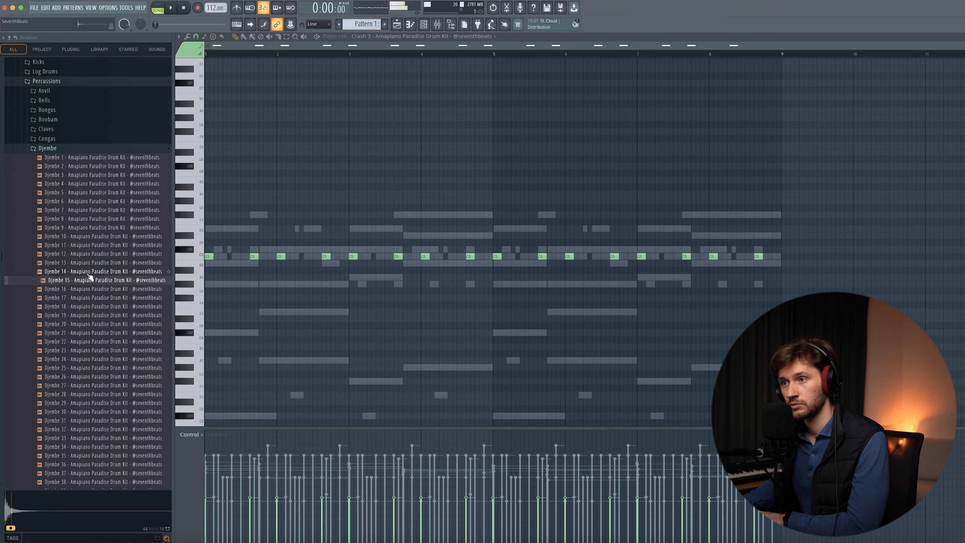
left_click_drag(61, 359, 60, 281)
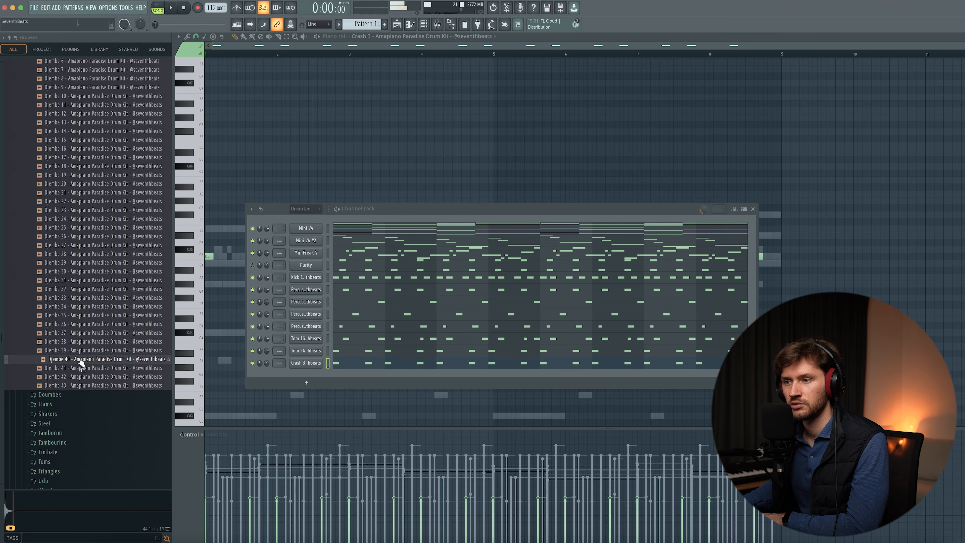
left_click_drag(318, 376, 319, 378)
Repeat the VWB1 Drumloops 125BPM 038 clip along Track 10 through bar 8 and play back the song
key("F6")
key("space")
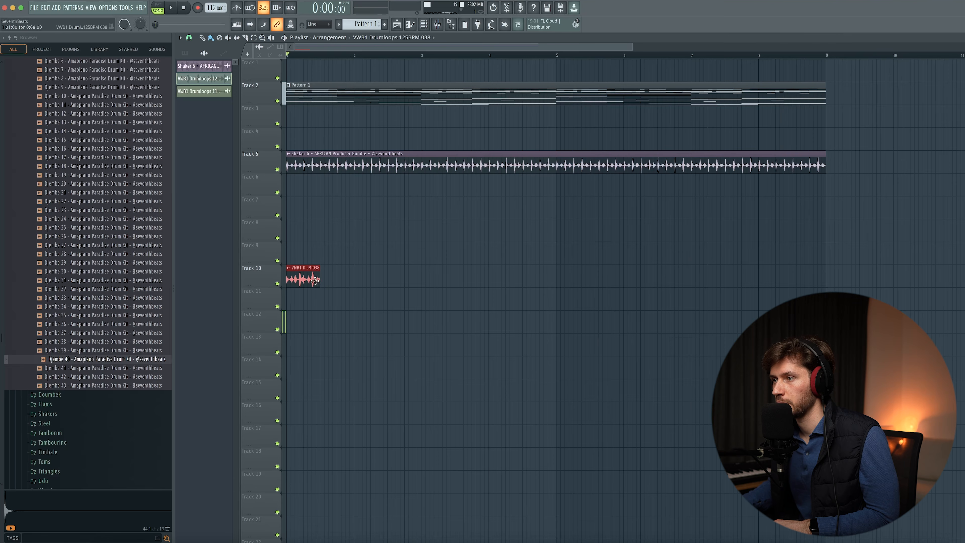
left_click_drag(411, 268, 777, 286)
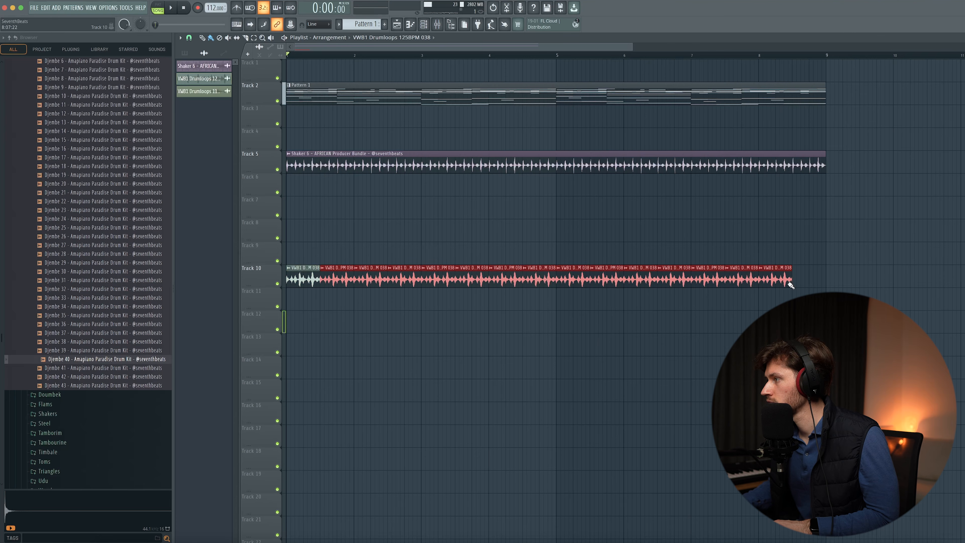
left_click(950, 227, "super")
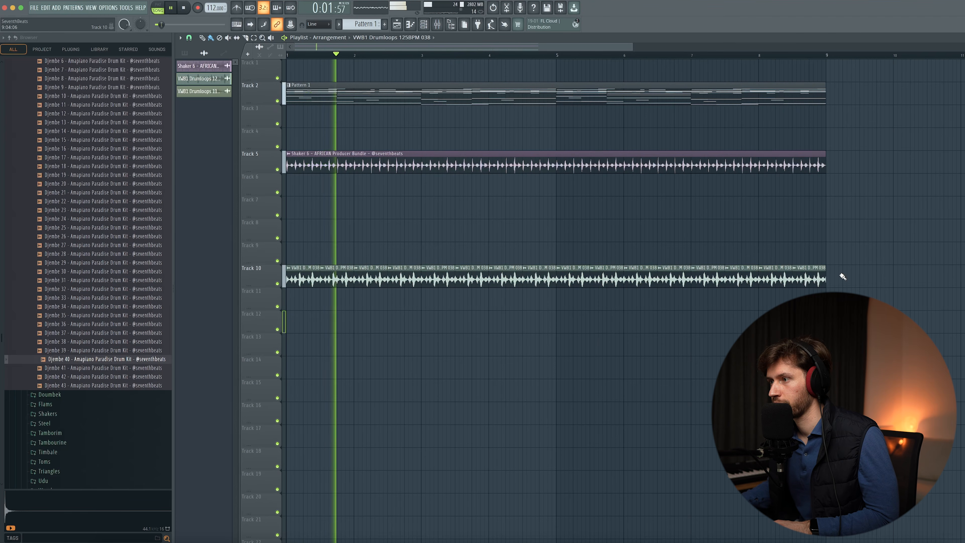
Shift the VWB1 Drumloops 125BPM 038 audio clip's pitch to -200 cents and lower its volume
double_click(216, 79)
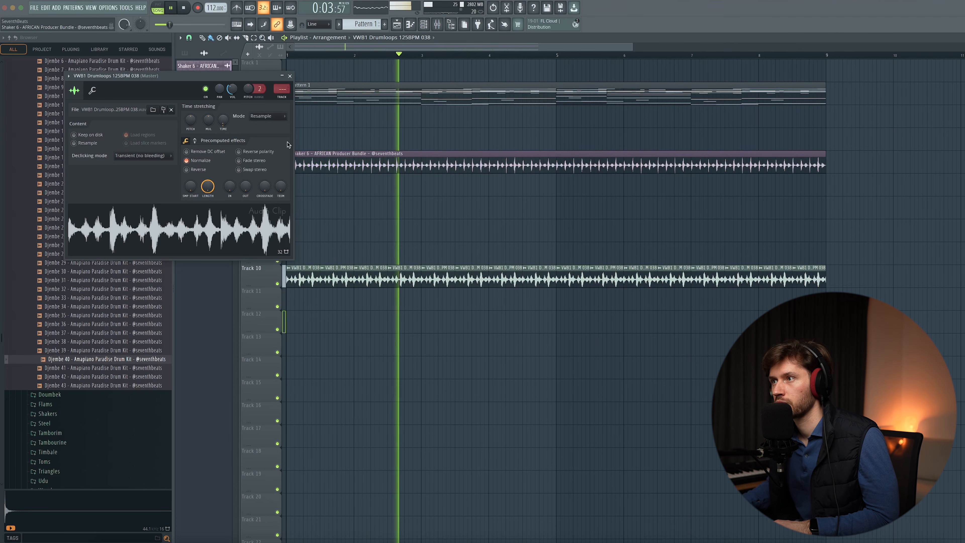
left_click_drag(191, 120, 190, 127)
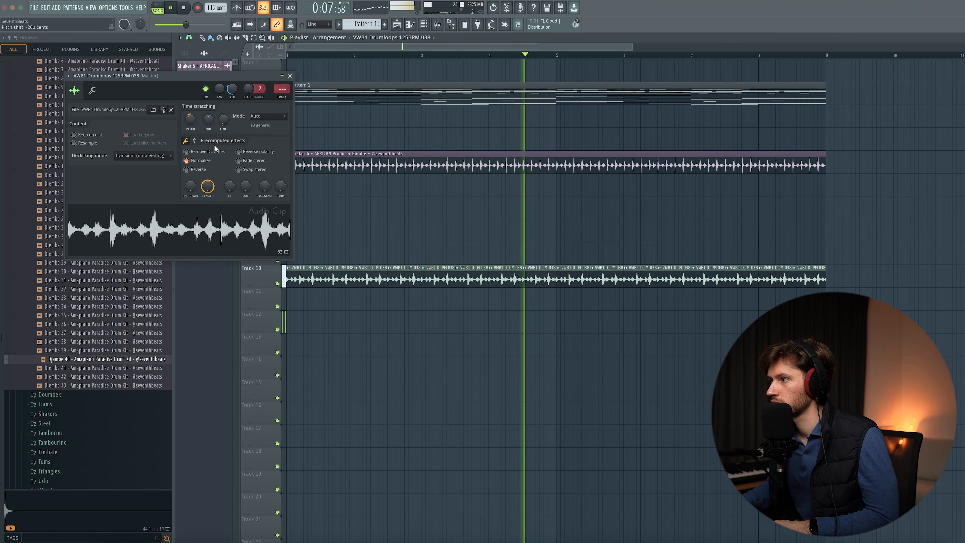
left_click_drag(232, 89, 232, 100)
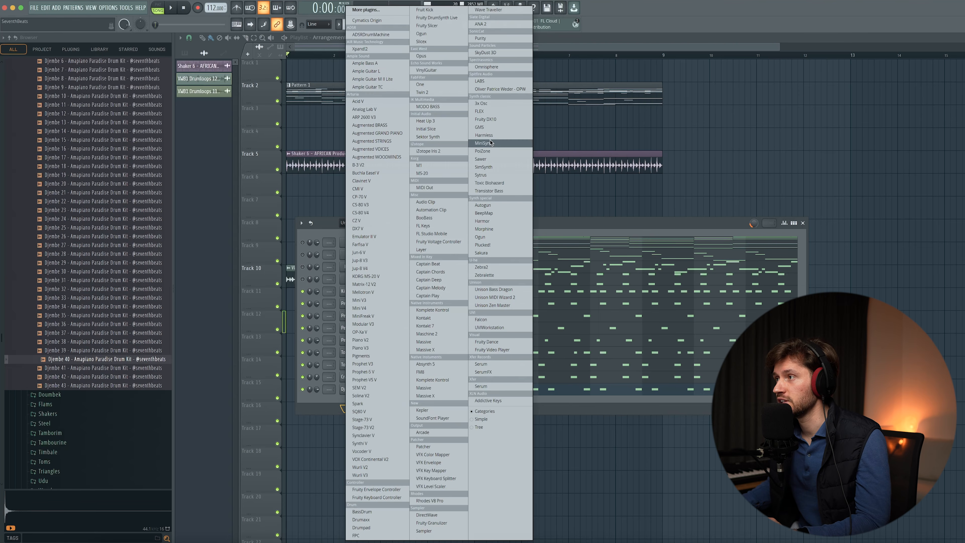
Add a Morphine synth and load the PAD Aincient Air FG preset from its Pads & Atmos bank
left_click(498, 230)
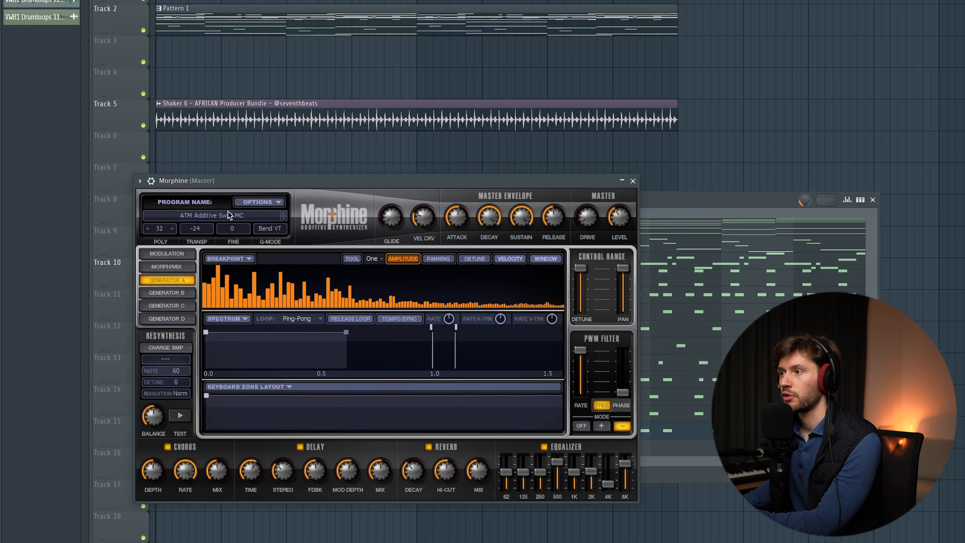
left_click(228, 211)
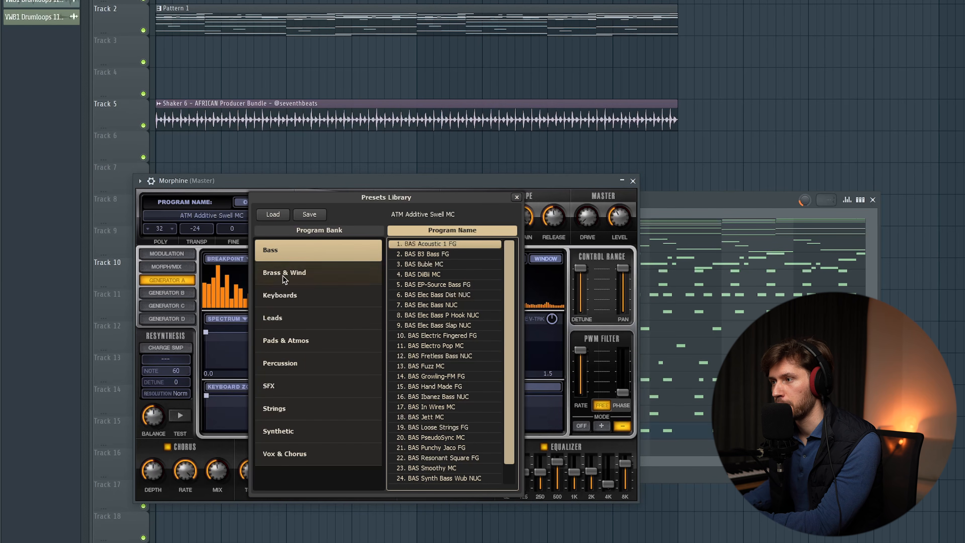
scroll(314, 381, "down", 2)
scroll(308, 380, "up", 1)
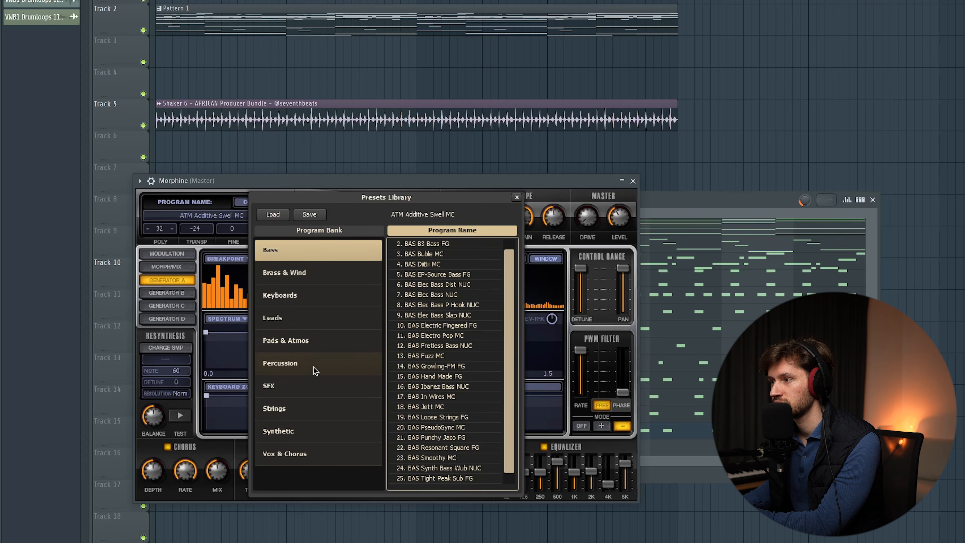
left_click(315, 341)
left_click(518, 197)
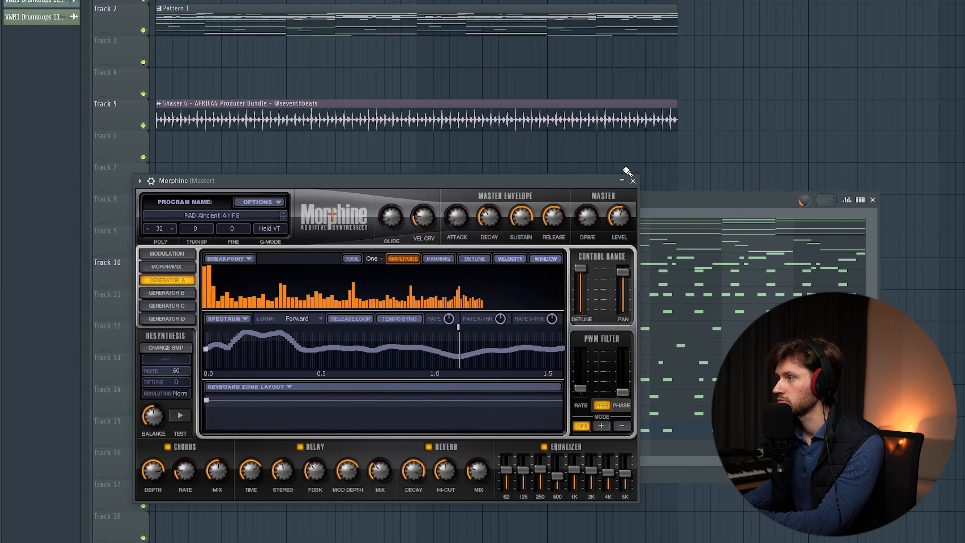
left_click(633, 181)
Program four sustained C#4 notes for Morphine, each two bars long, to fill bars 1 to 8 during playback
left_click(323, 449)
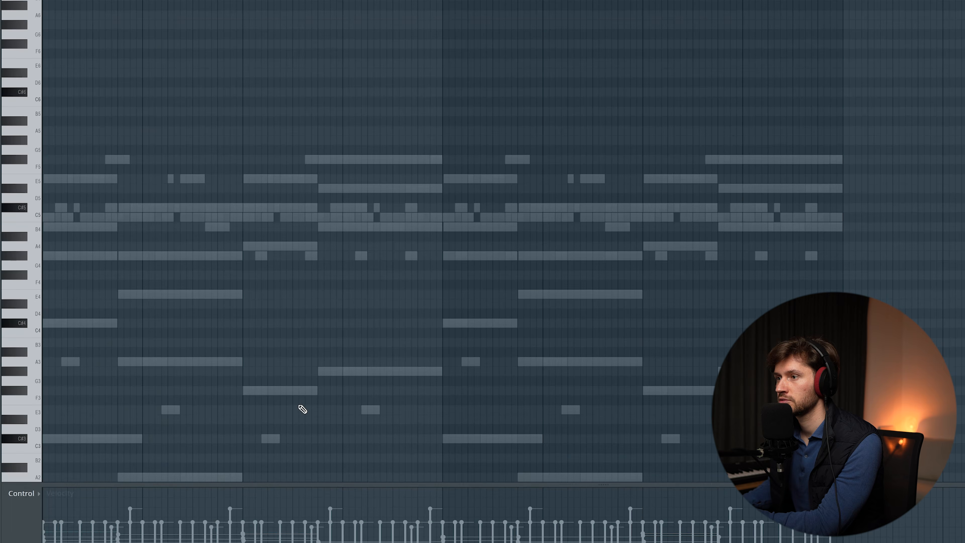
scroll(302, 410, "down", 1)
left_click_drag(47, 237, 34, 198)
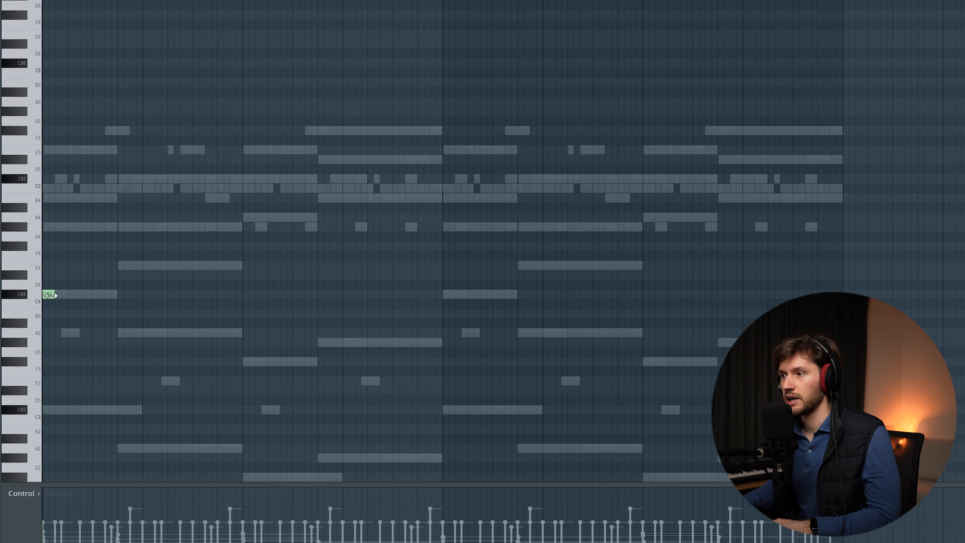
left_click_drag(234, 307, 243, 304)
key("space")
left_click(243, 296)
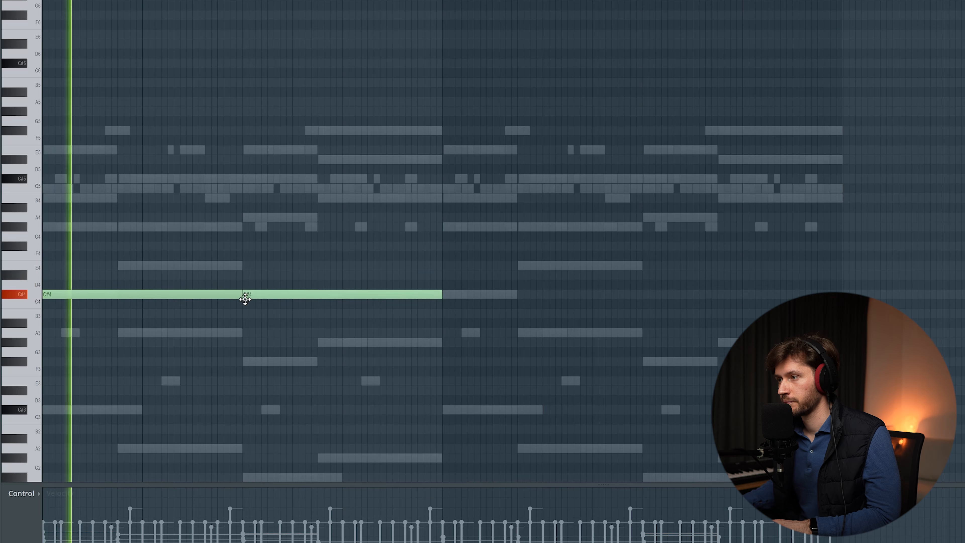
left_click(443, 300)
left_click(646, 295)
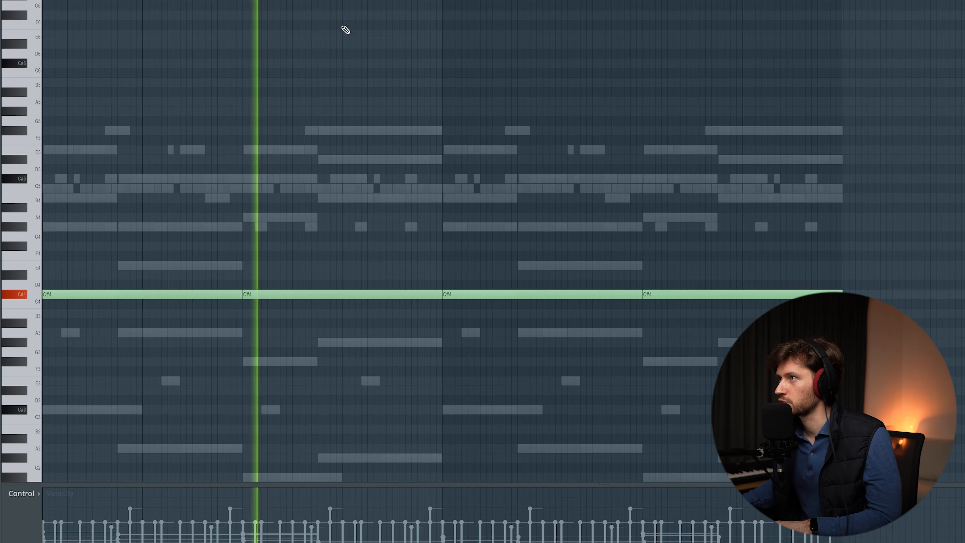
Stop playback, reposition the channel rack and clone the Morphine channel
key("F6")
left_click_drag(400, 197, 345, 121)
key("space")
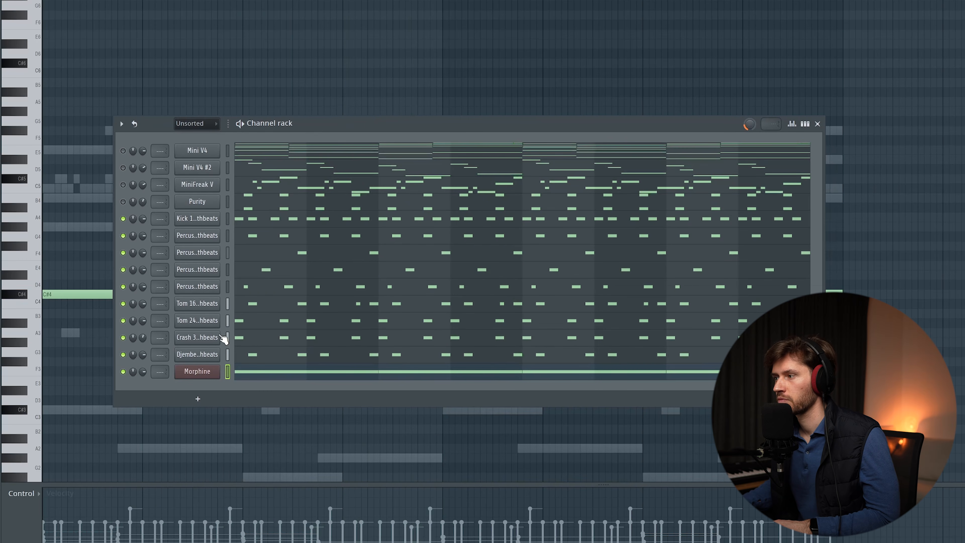
right_click(195, 371)
left_click(262, 480)
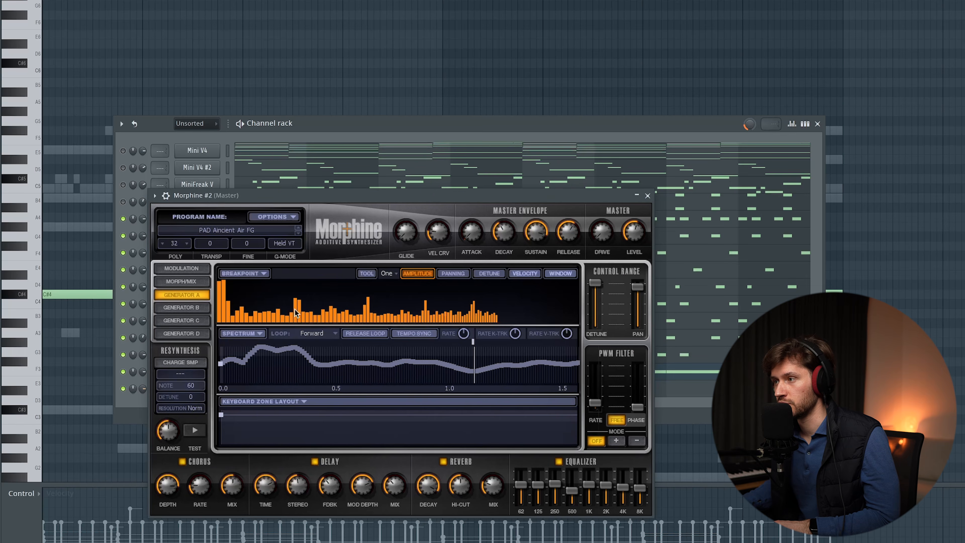
Load the LED Toxic Avenger FG preset from the Leads bank in Morphine #2 and close the synth
left_click(238, 230)
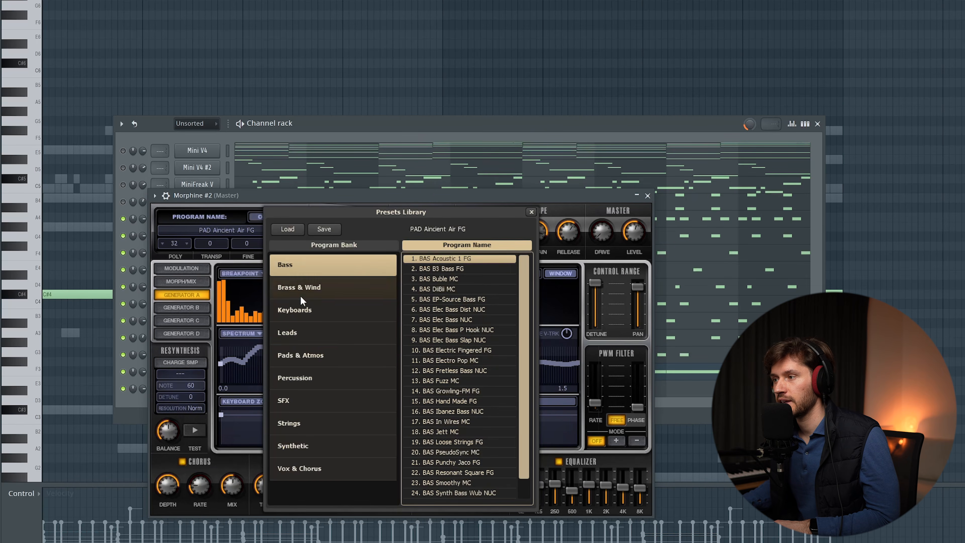
left_click(300, 331)
scroll(456, 399, "down", 5)
left_click(476, 451)
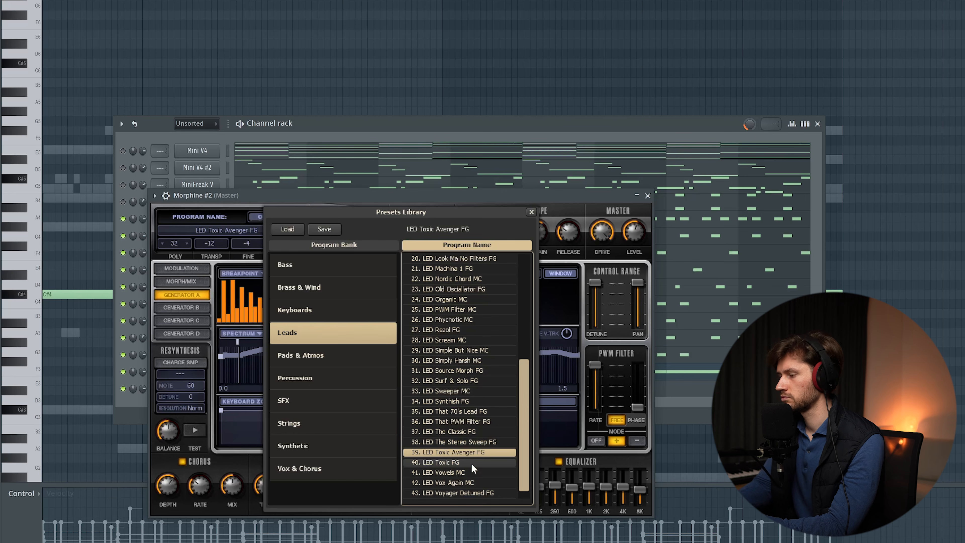
left_click(531, 213)
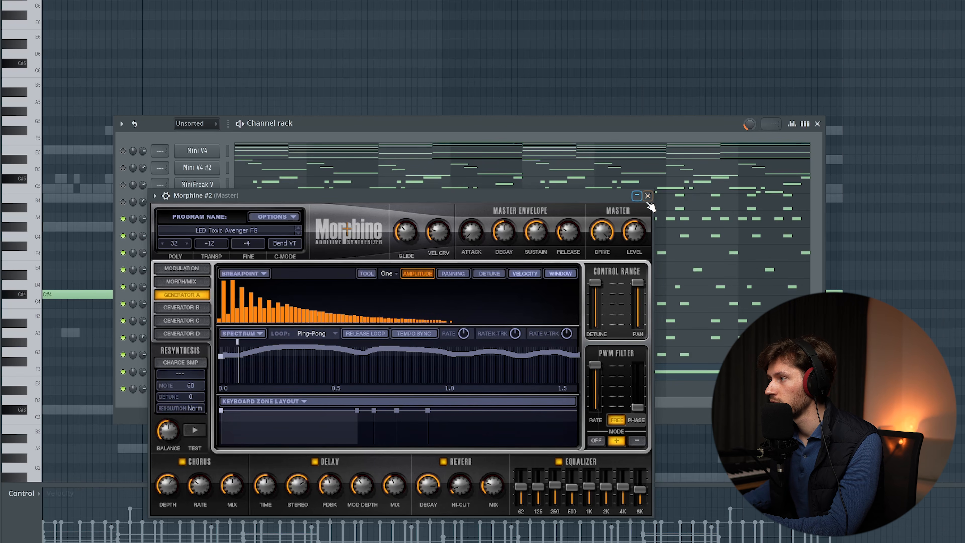
left_click(647, 196)
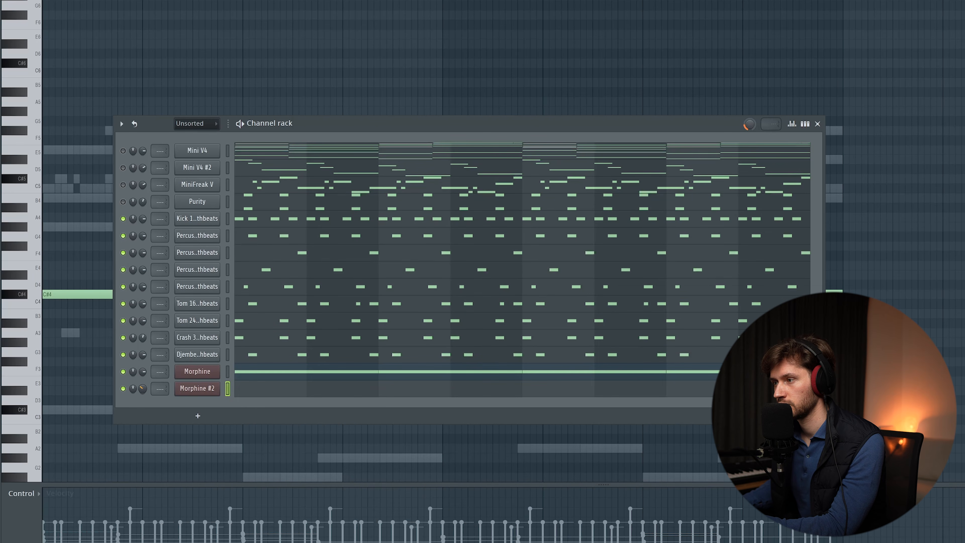
Program a short C#5, A5, G#5 pluck figure for Morphine #2 and repeat it every half bar through bar 8
key("F6")
scroll(108, 263, "up", 2)
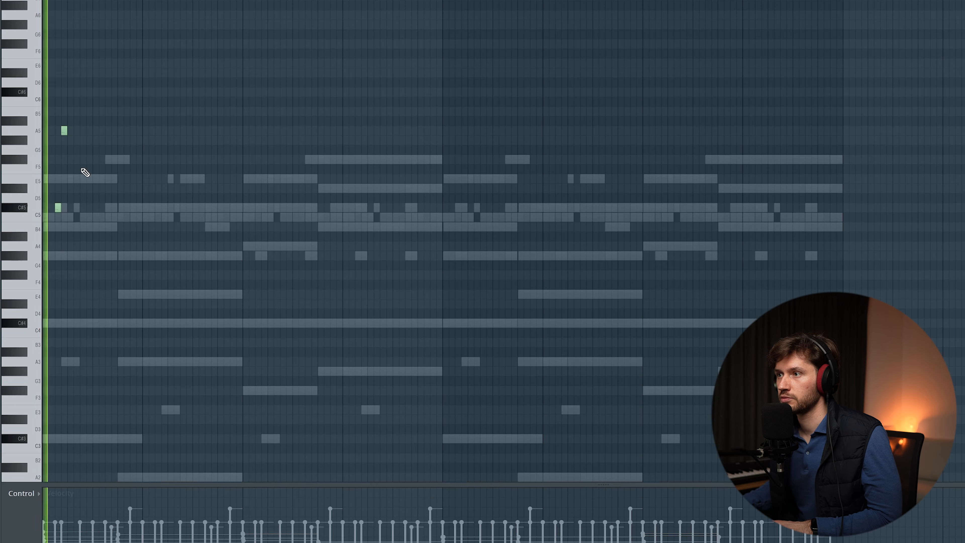
key("space")
left_click(82, 141)
key("space")
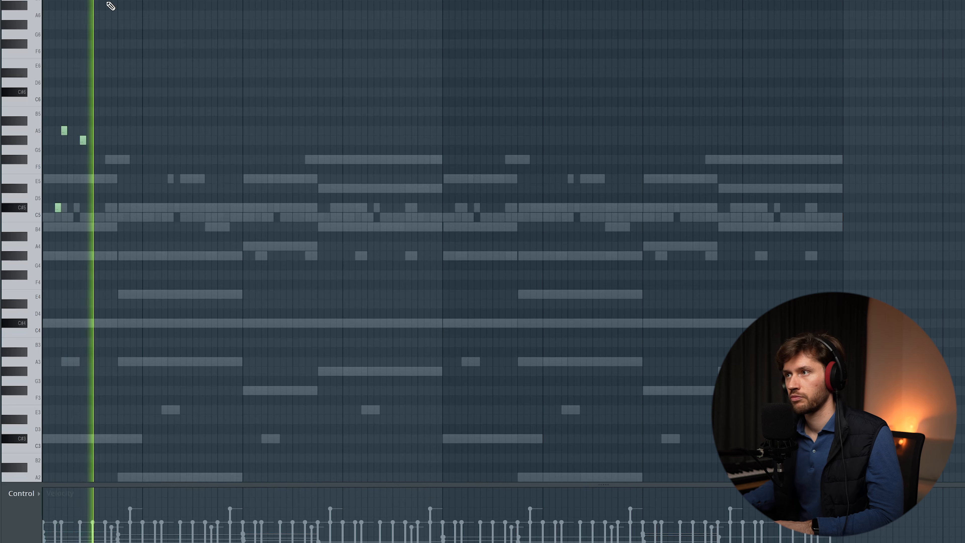
key("space")
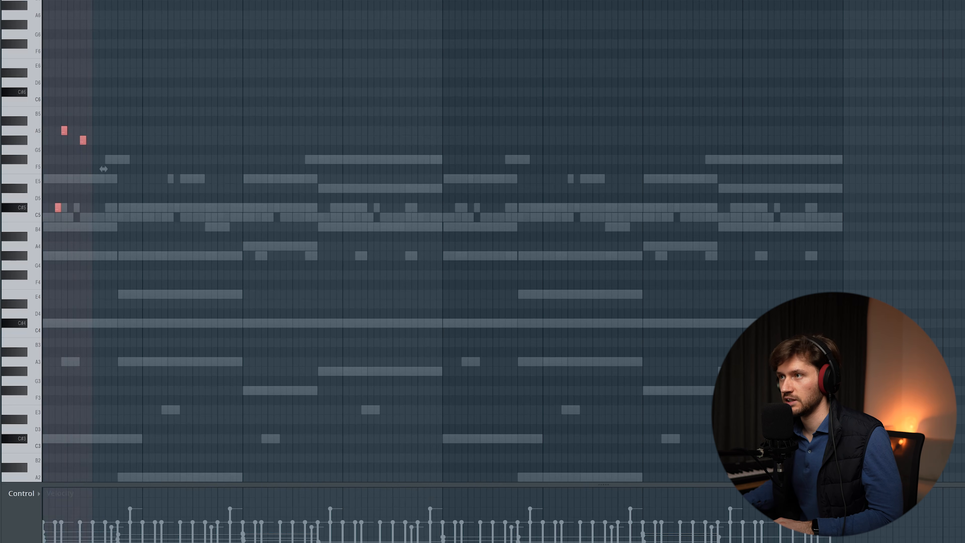
left_click_drag(204, 169, 353, 169)
key("space")
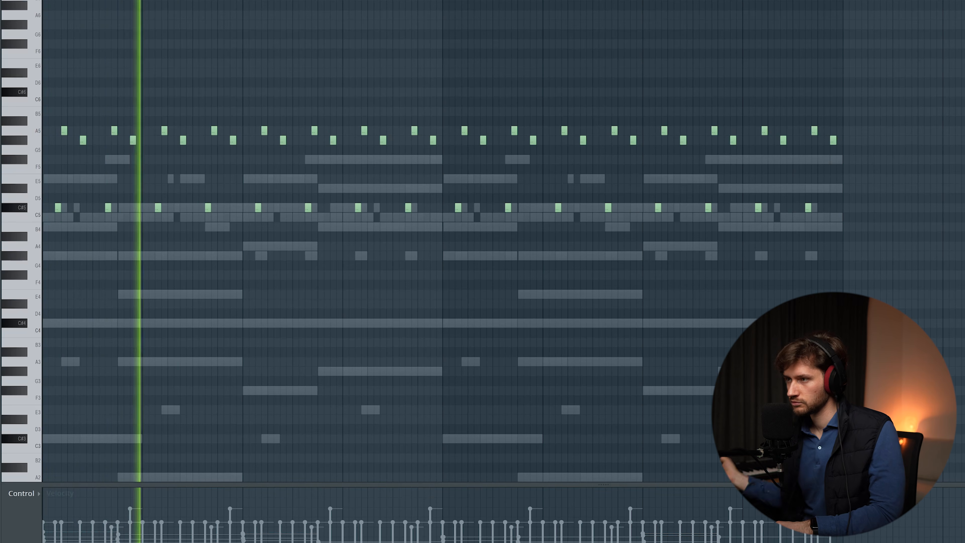
Add a Toxic Biohazard synth and load the Sharper ToTc preset from its Leads bank
scroll(571, 319, "up", 3)
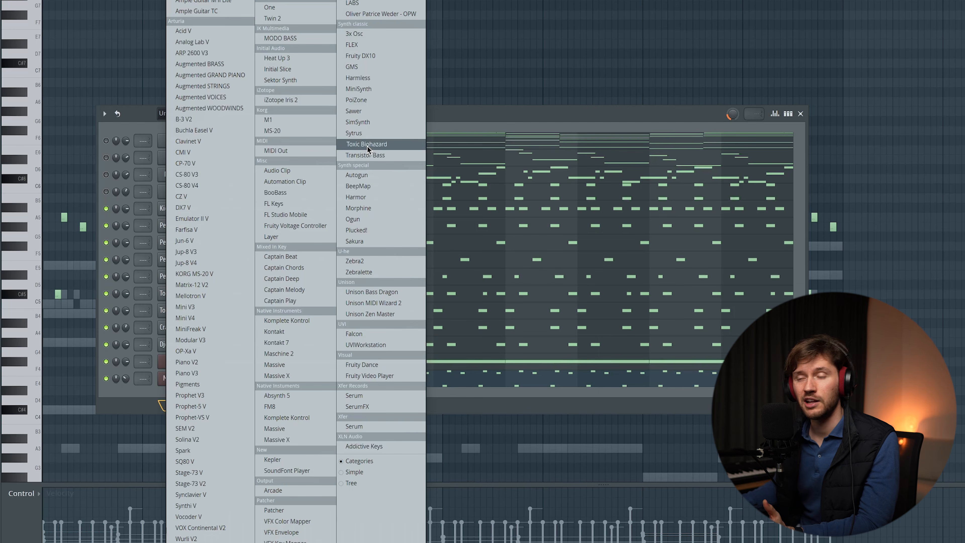
left_click(367, 145)
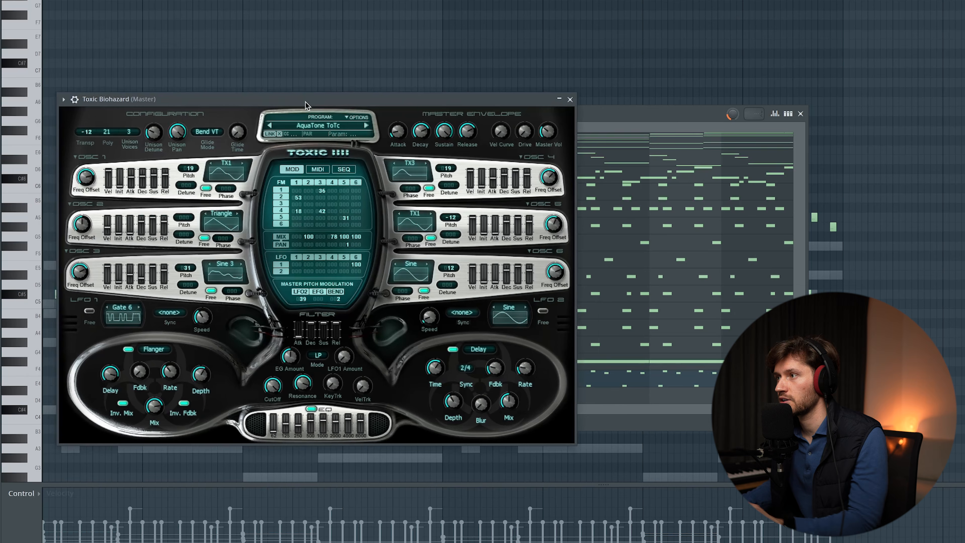
left_click(302, 127)
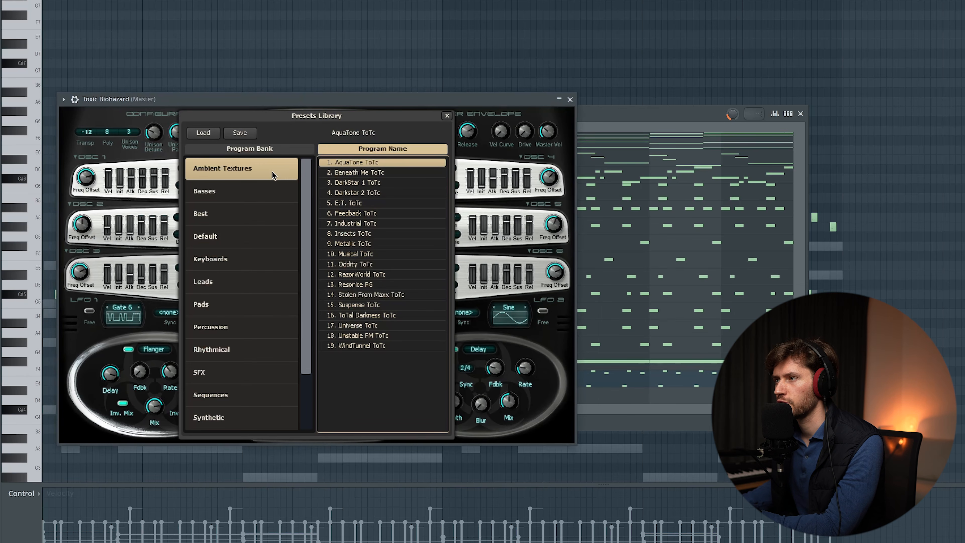
left_click(223, 281)
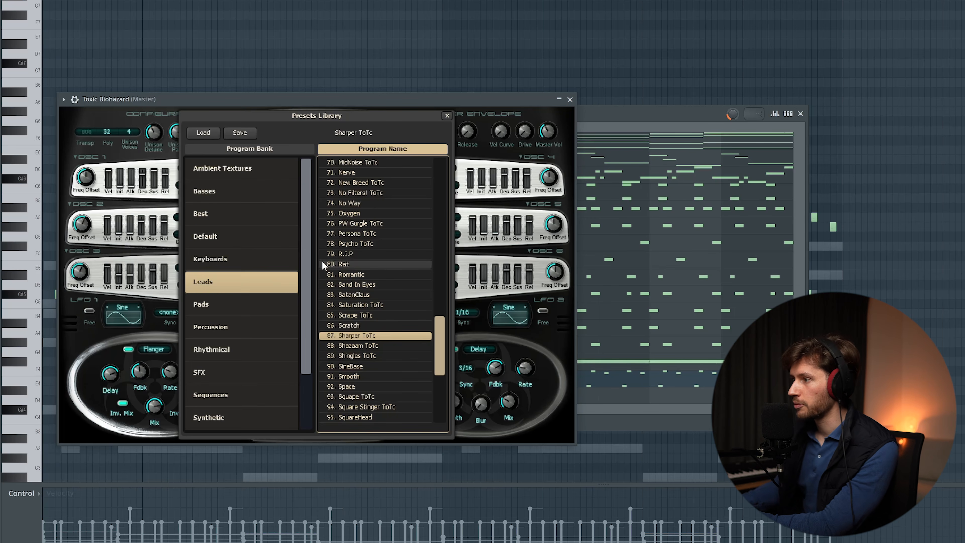
left_click(446, 116)
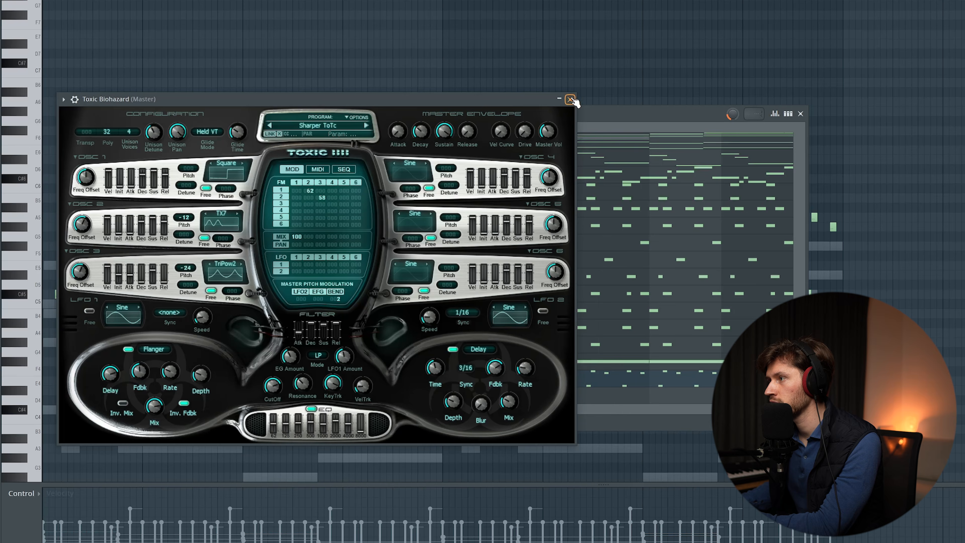
left_click(571, 100)
Program two short C#4 notes per bar for Toxic Biohazard across bars 1 to 8 during playback
key("F6")
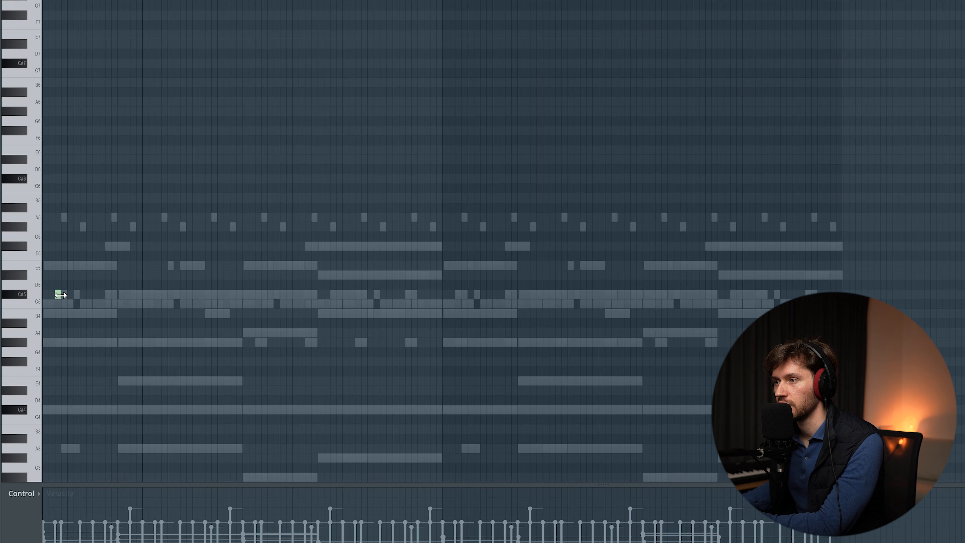
key("space")
left_click(99, 294)
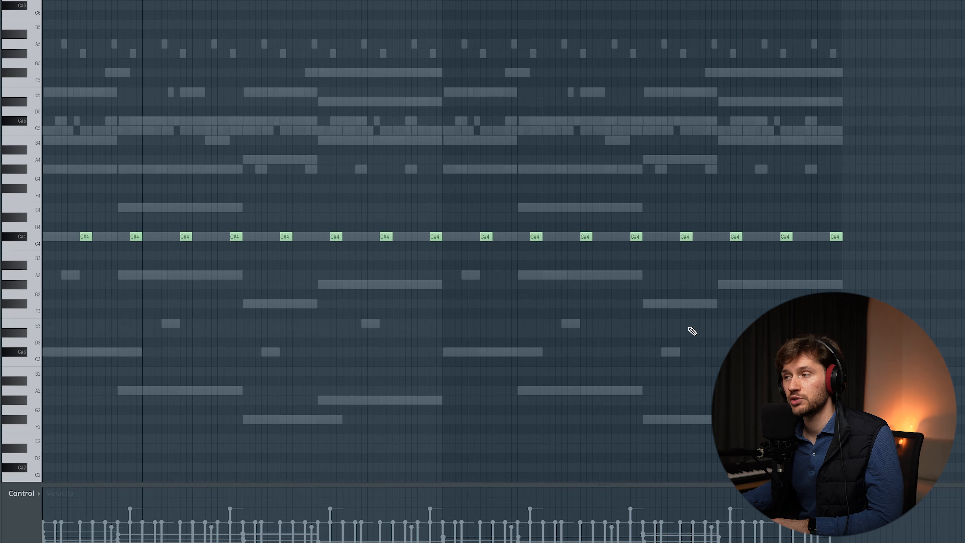
Play back the pattern and add a Fruity DX10 synth channel
key("space")
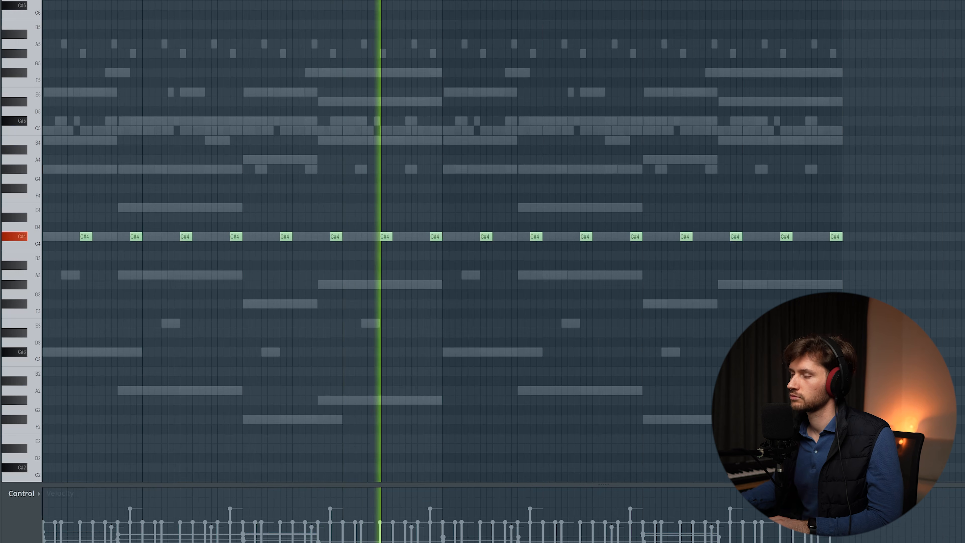
key("space")
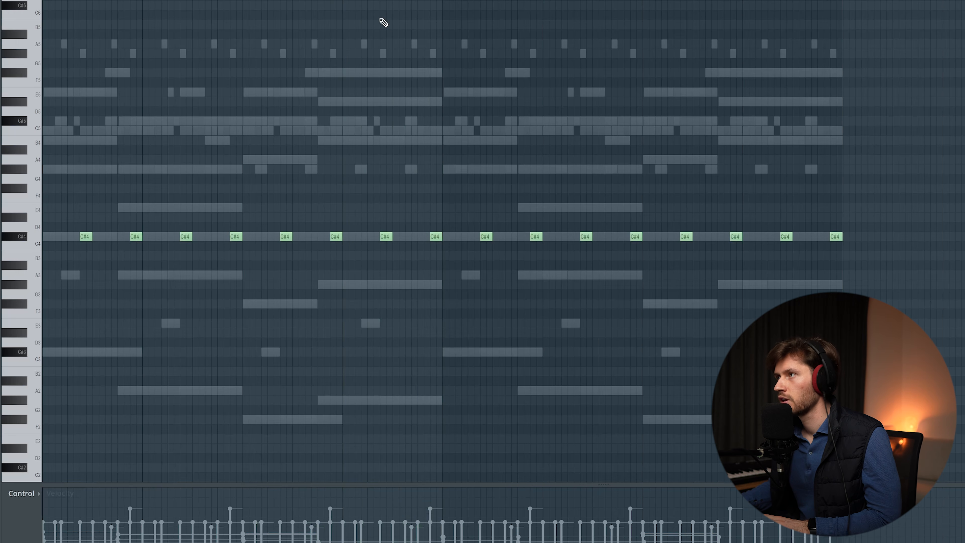
key("F6")
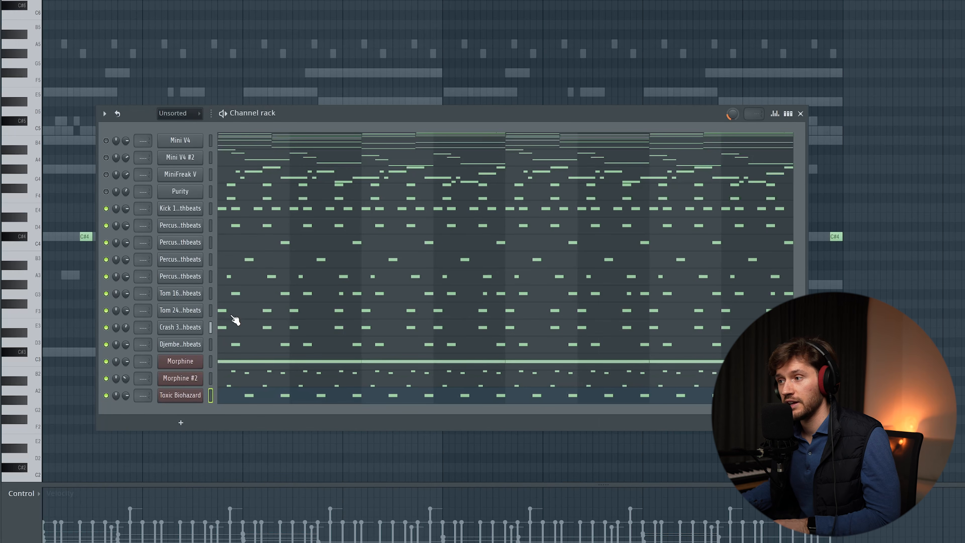
left_click(182, 422)
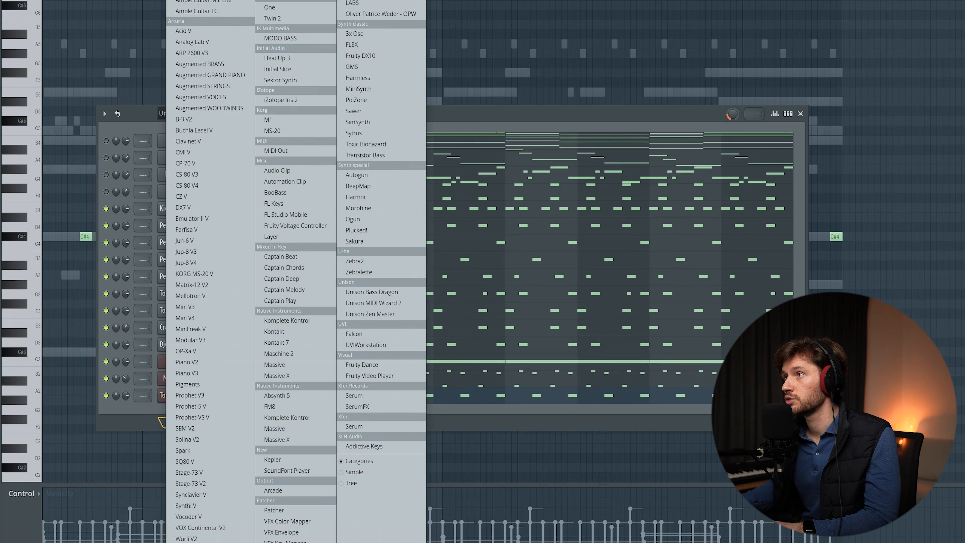
left_click(208, 1)
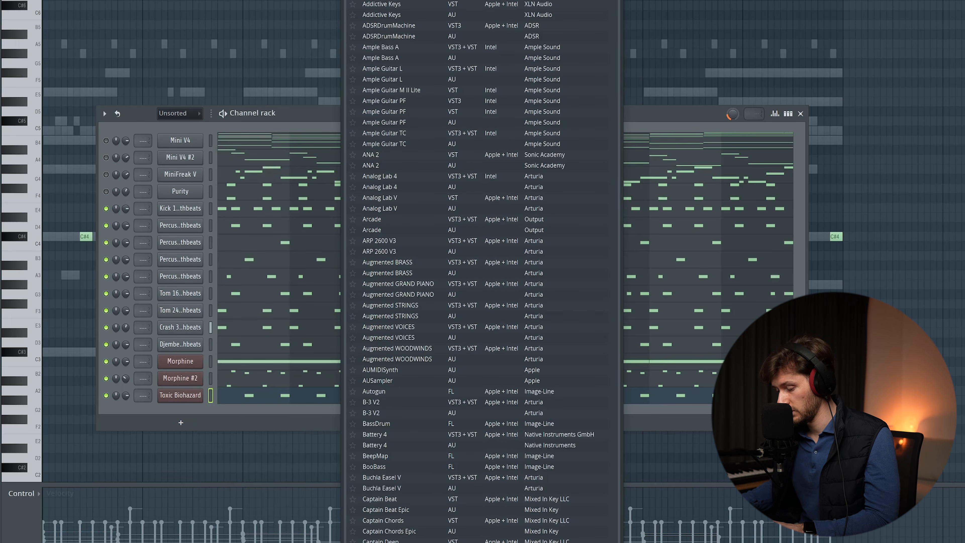
type("mo")
Load the Log Drum 9 preset from the AFRICAN Log Drum Kit's LOG Drum Presets into Fruity DX10 and close the synth
scroll(97, 243, "up", 15)
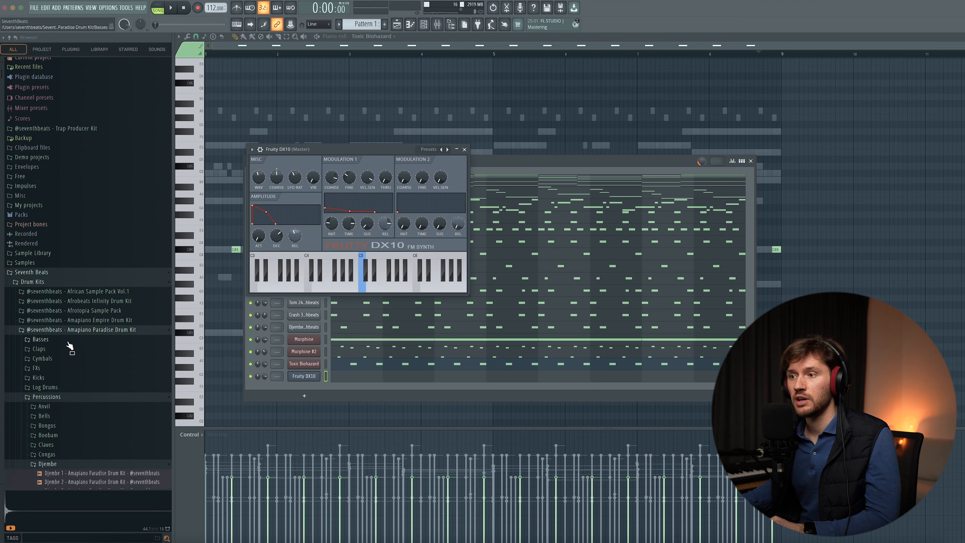
scroll(70, 348, "down", 3)
left_click(58, 375)
left_click(53, 309)
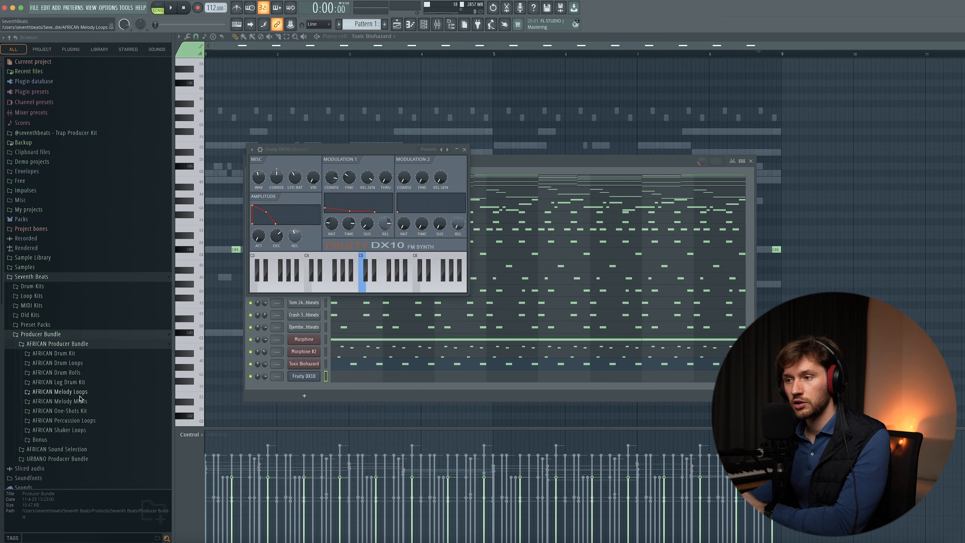
left_click(81, 384)
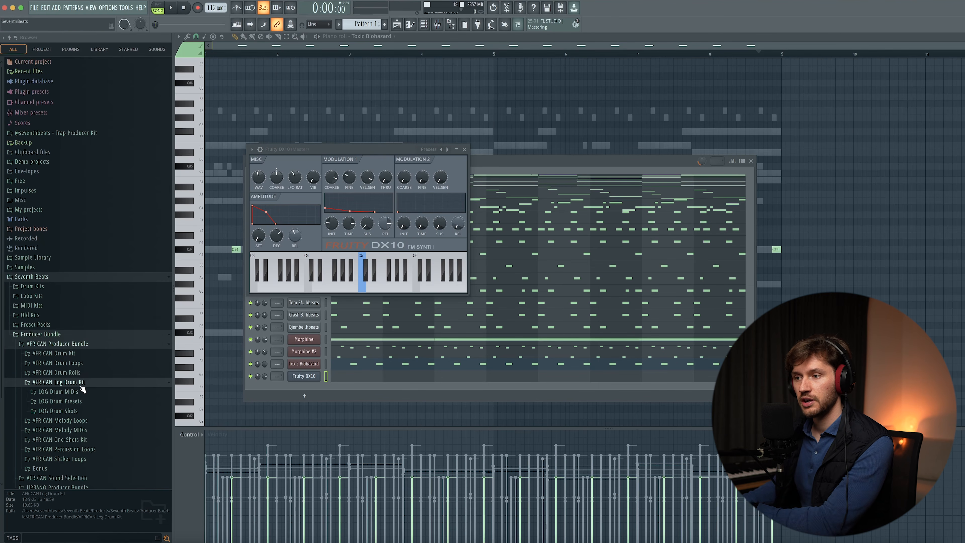
left_click(81, 401)
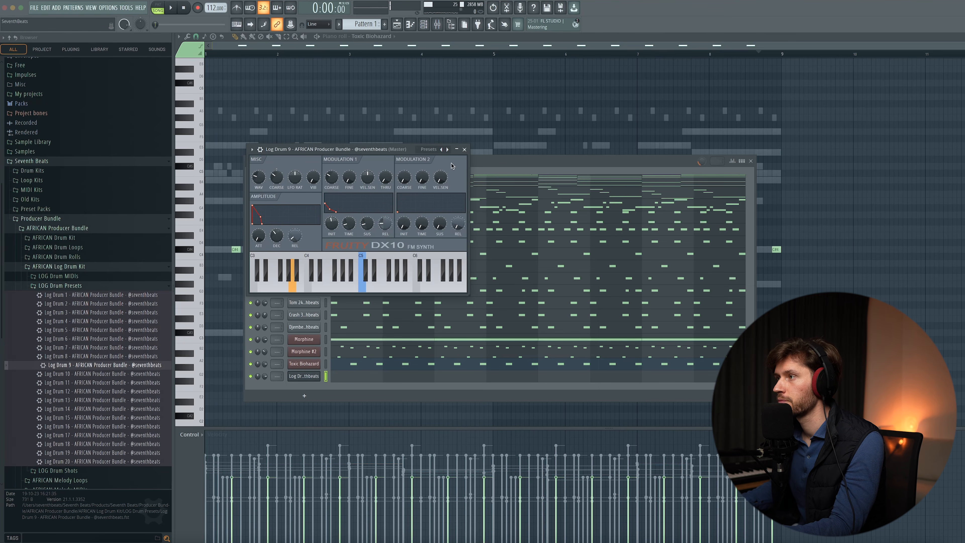
left_click(465, 149)
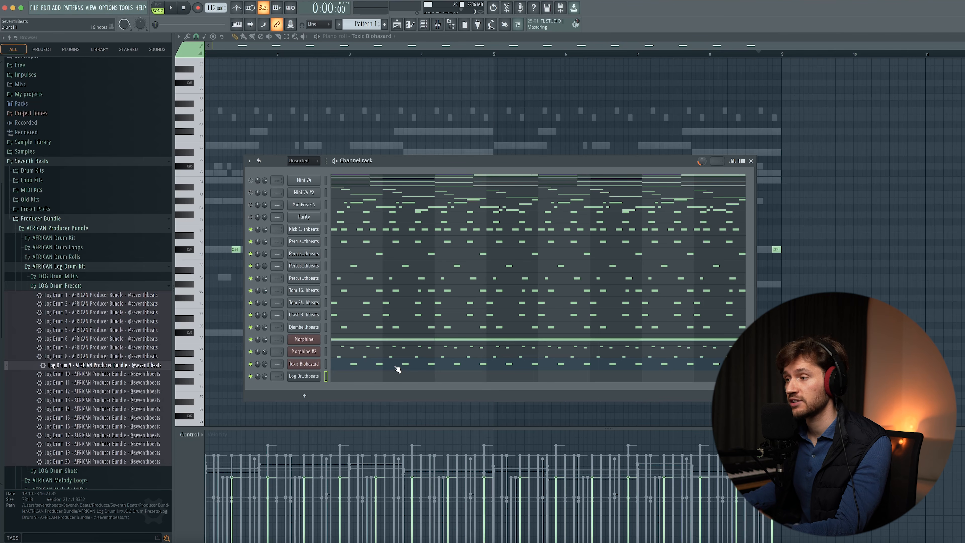
Program the log drum's bar 1 notes C#4, G#3 and A3 in its piano roll
left_click(359, 377)
scroll(281, 344, "down", 3)
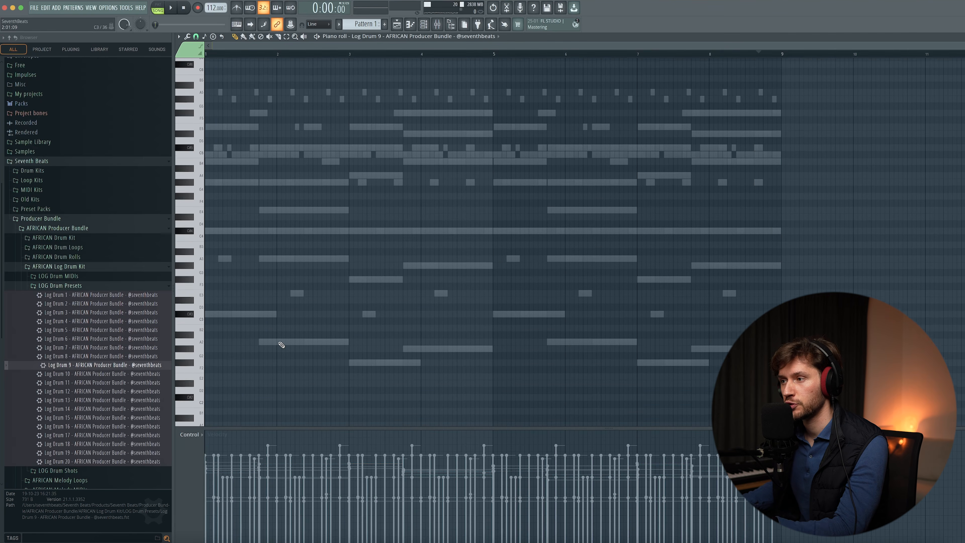
scroll(287, 332, "up", 1)
left_click(193, 211)
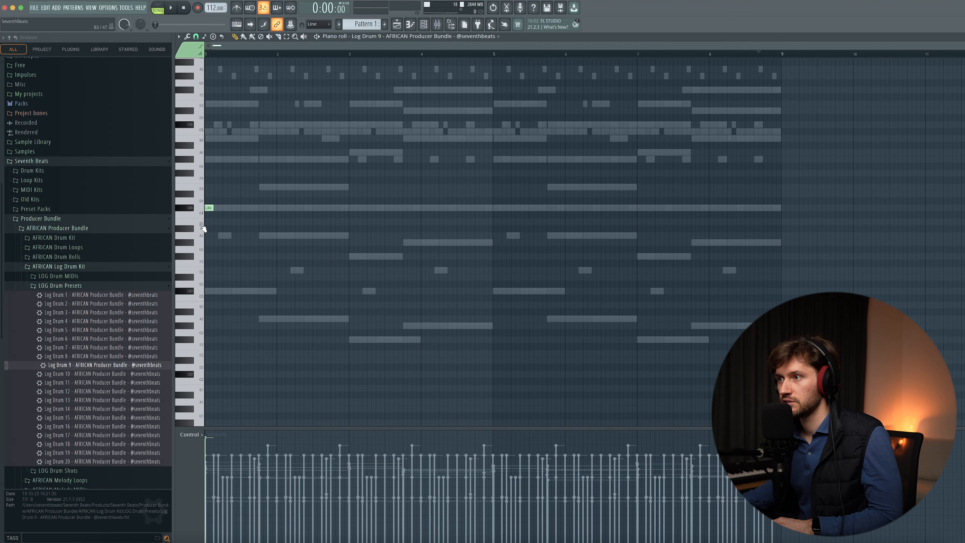
key("space")
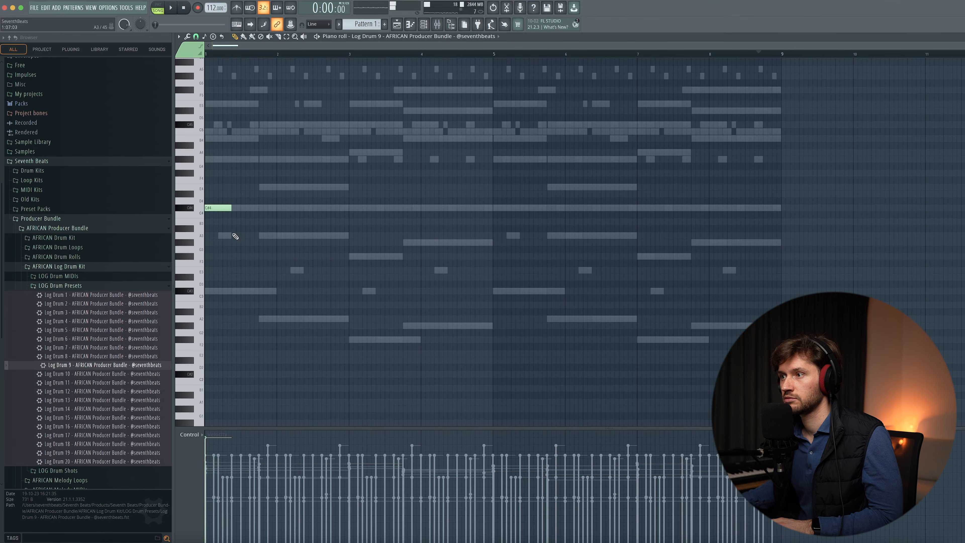
left_click(262, 222)
mouse_move(258, 235)
left_mouse_down()
mouse_move(250, 237)
mouse_move(259, 222)
left_mouse_up()
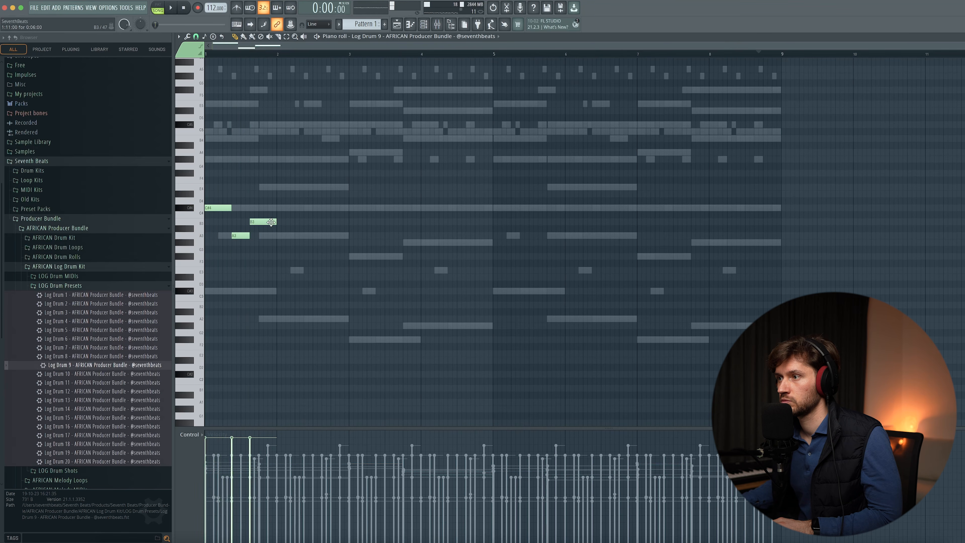
key("space")
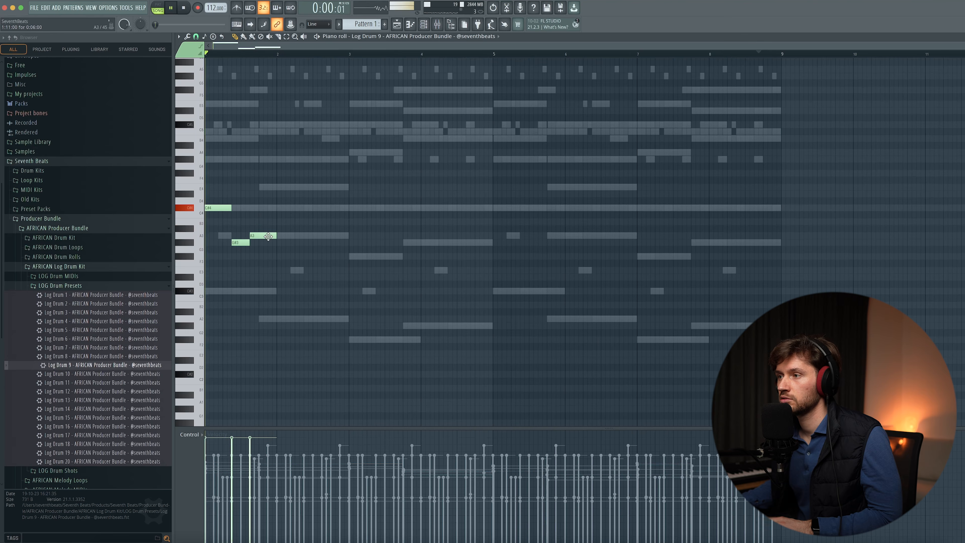
Fill bar 2 of the log drum with an A3 note and a longer F#3 reaching the bar's end during playback
left_click(287, 244)
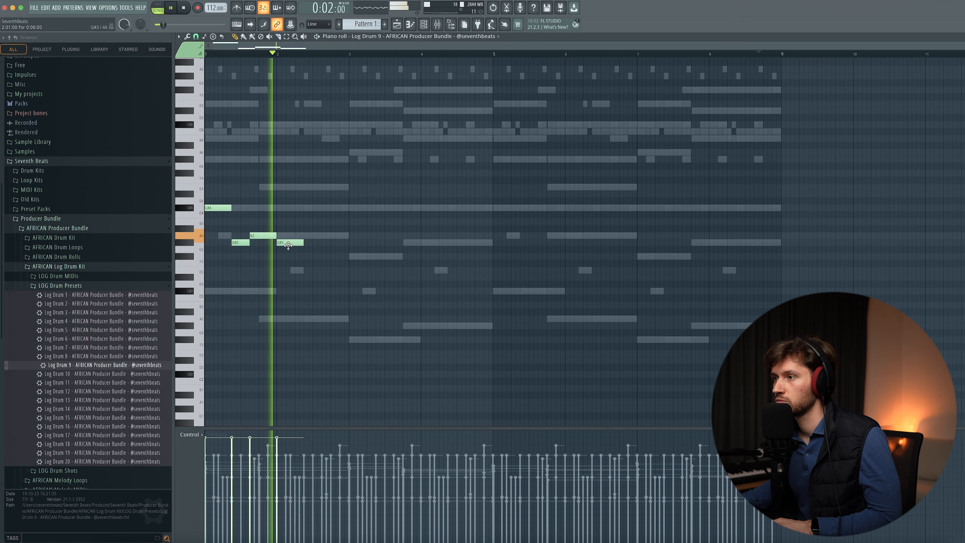
left_click(306, 256)
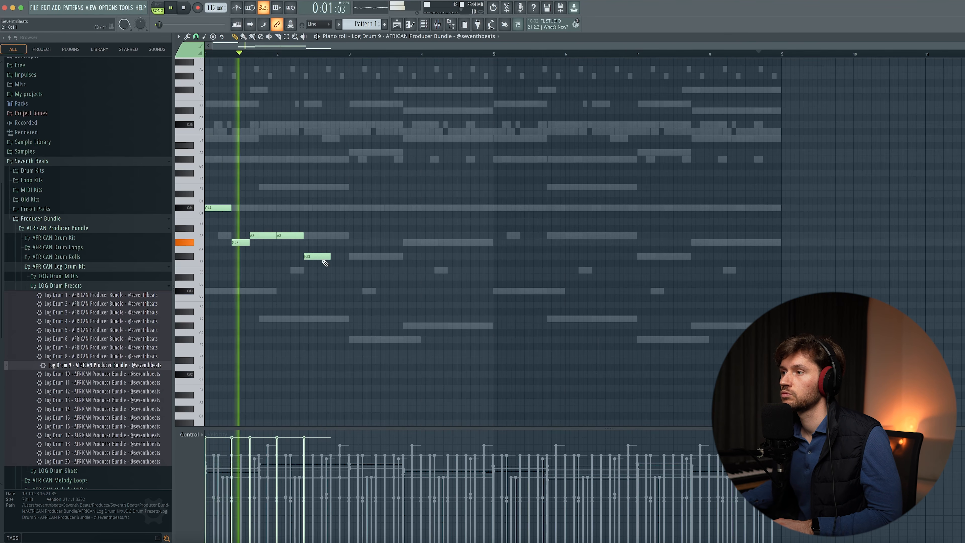
left_click_drag(334, 257, 349, 257)
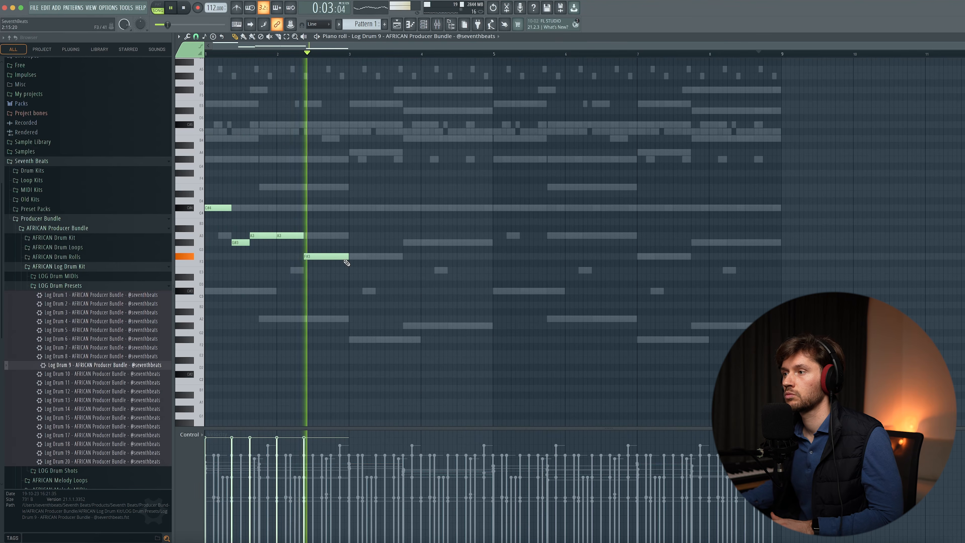
key("space")
Duplicate the two-bar log drum phrase into bars 3 and 4, and raise a short A3 in bar 4 to A4
left_click_drag(374, 190, 223, 274)
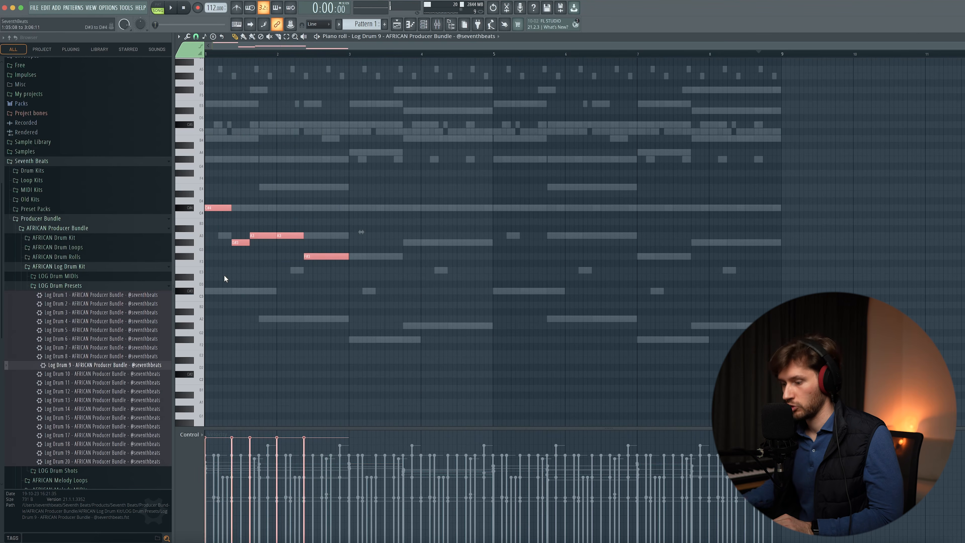
key("ctrl+b")
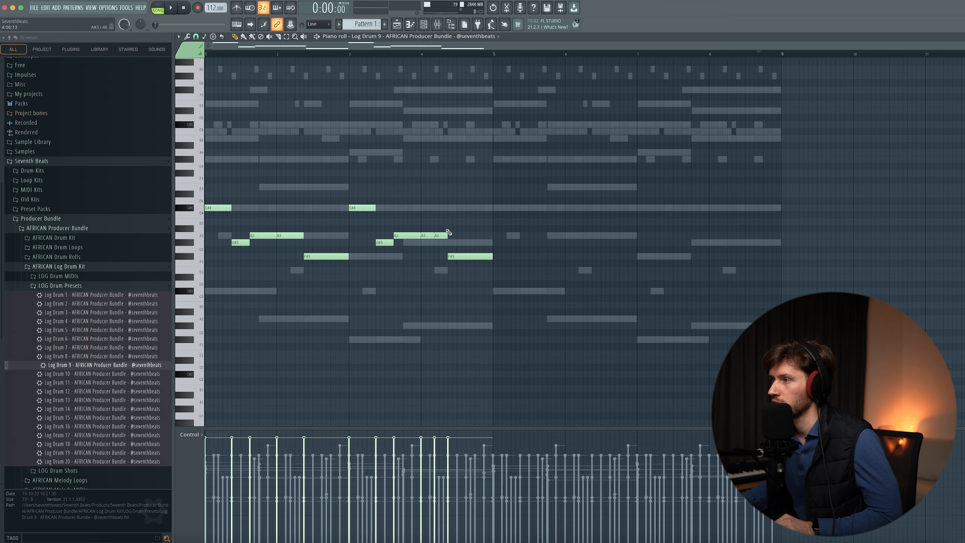
left_click(442, 235)
key("ctrl+Up")
scroll(442, 235, "up", 3)
left_click(497, 236, "ctrl")
key("space")
Slice the end of bar 4's F#3 note into short repeated hits
key("c")
left_click_drag(480, 293, 480, 301)
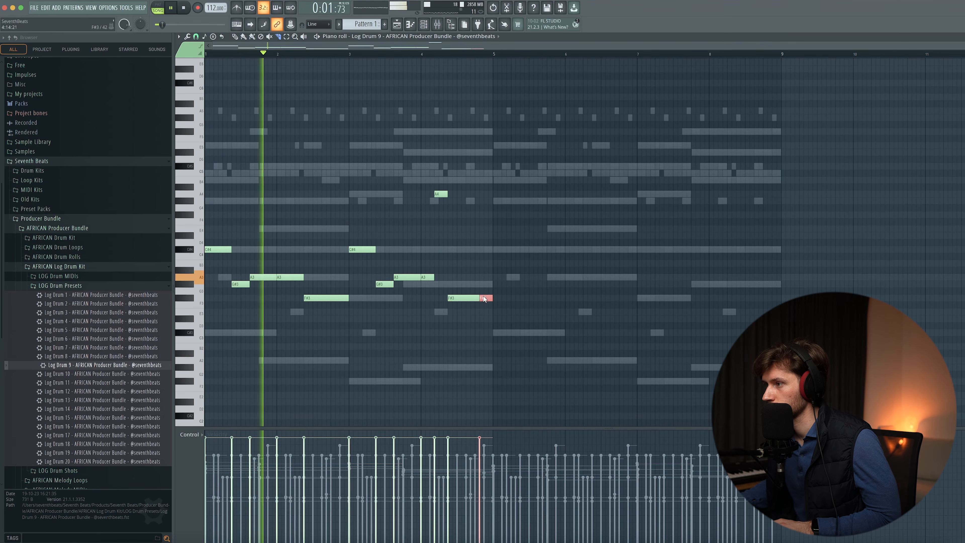
key("ctrl+z")
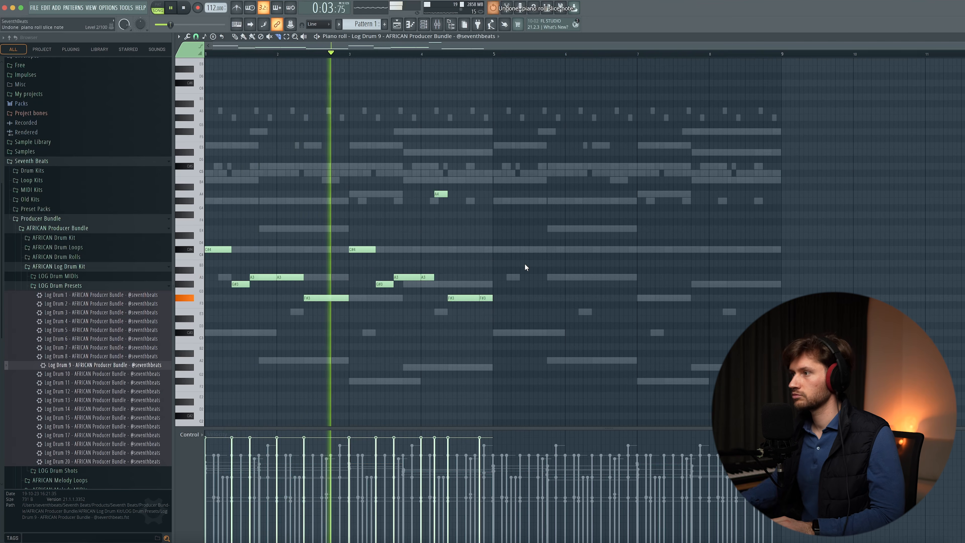
left_click_drag(488, 292, 490, 303)
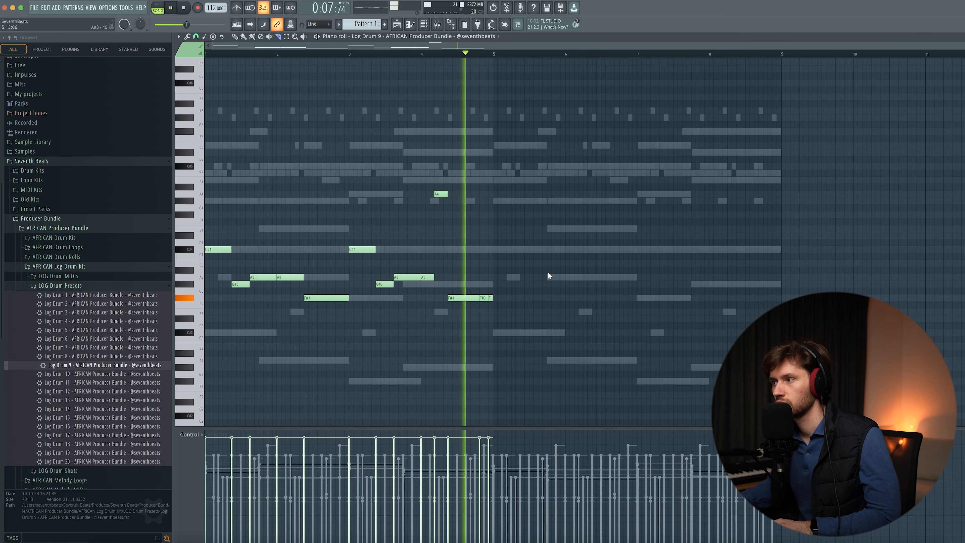
Stop playback, duplicate the four-bar log drum phrase into bars 5 to 8 and deselect the notes
key("space")
key("ctrl+b")
left_click_drag(826, 150, 505, 327)
right_click(585, 196)
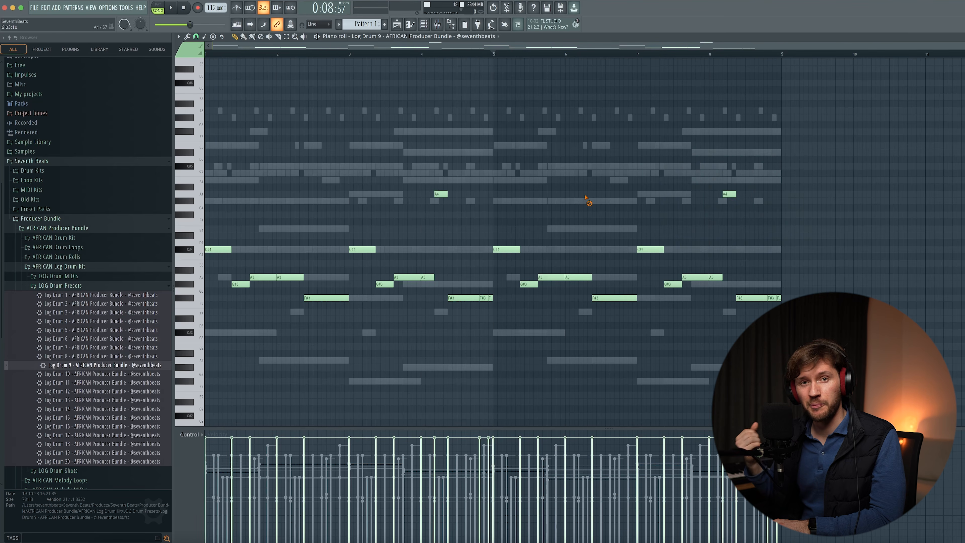
Slice bar 5's C#4 and A3 log drum notes into shorter hits, shorten the G#3 between them and play the pattern
left_click_drag(213, 45, 347, 51)
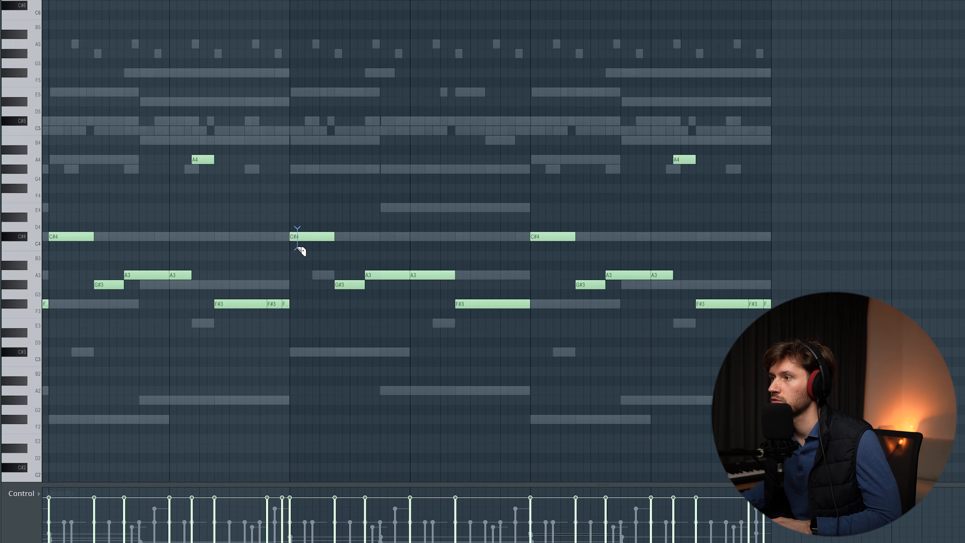
left_click_drag(297, 248, 312, 247)
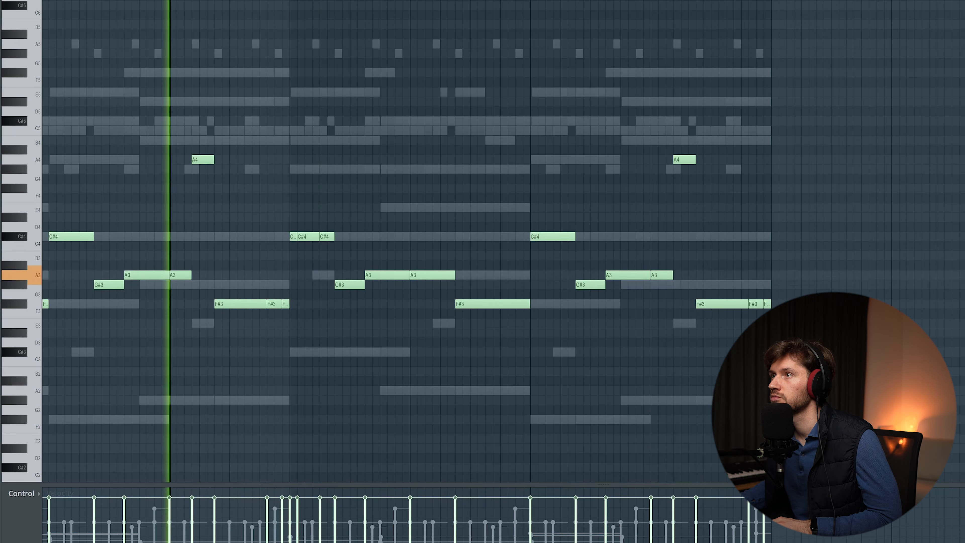
left_click(373, 275)
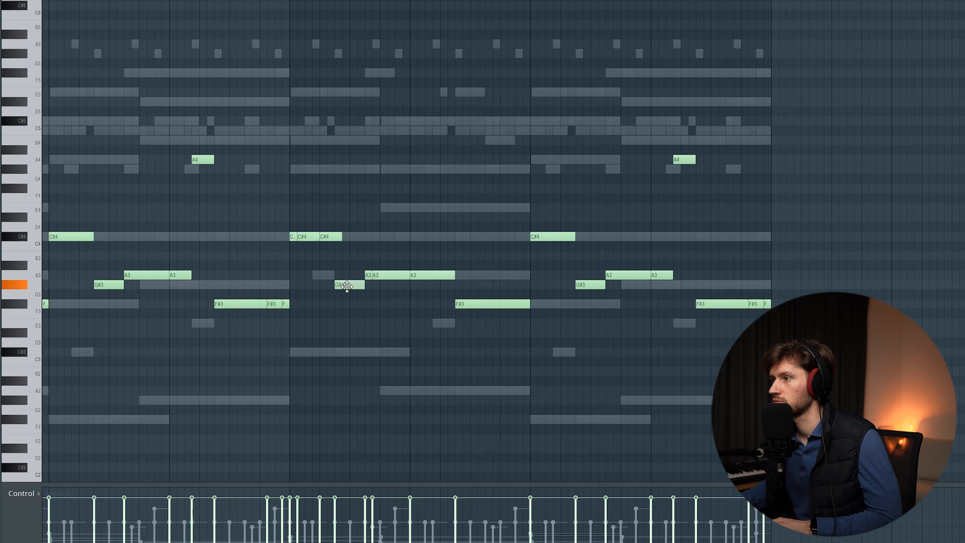
key("space")
left_click_drag(347, 286, 365, 285)
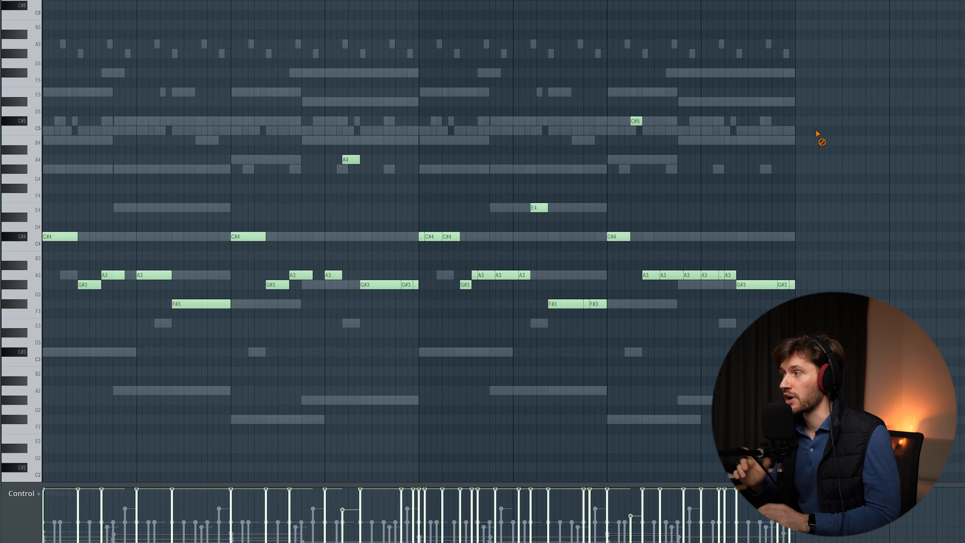
key("space")
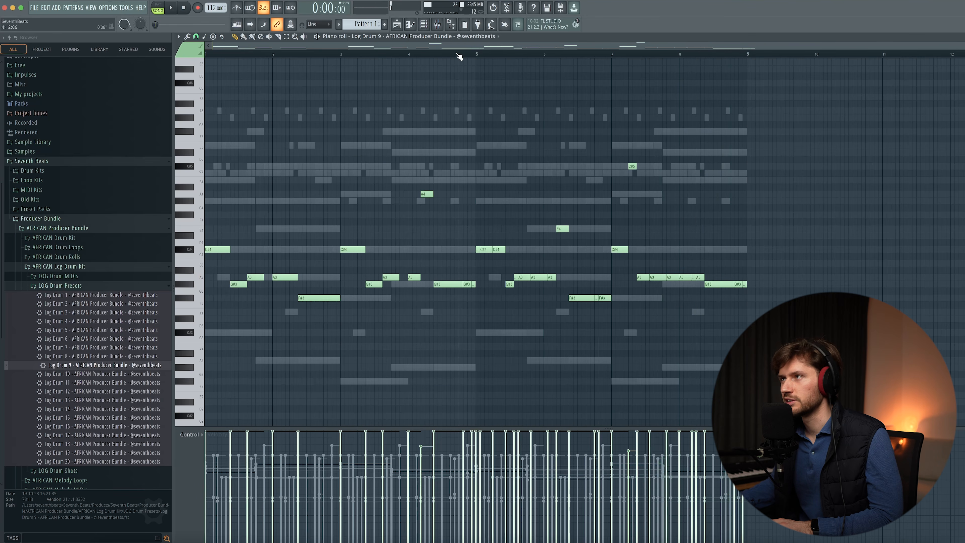
Add a new Fruity DX10 channel to the channel rack by searching the generator plugins for "dx"
left_click(426, 25)
left_click(304, 396)
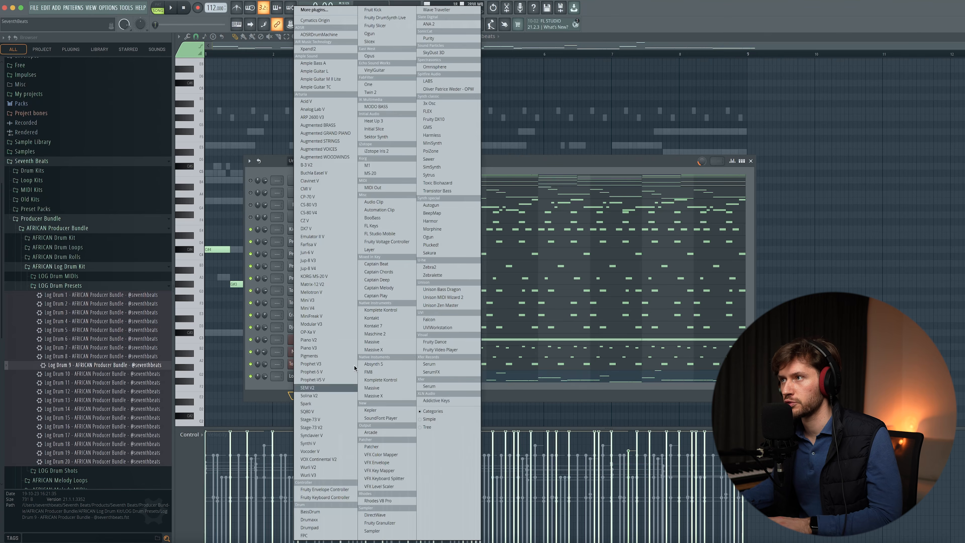
left_click(343, 5)
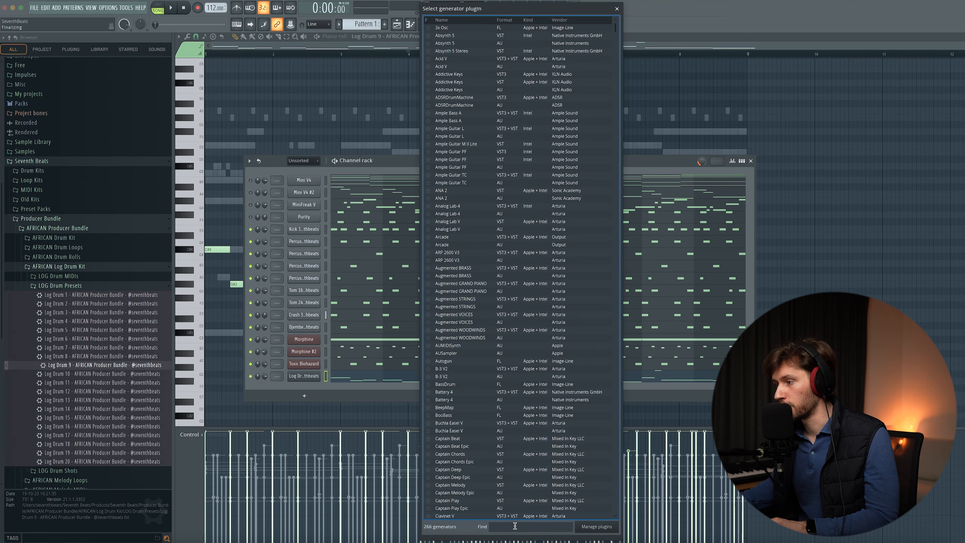
type("e")
key("BackSpace")
key("BackSpace")
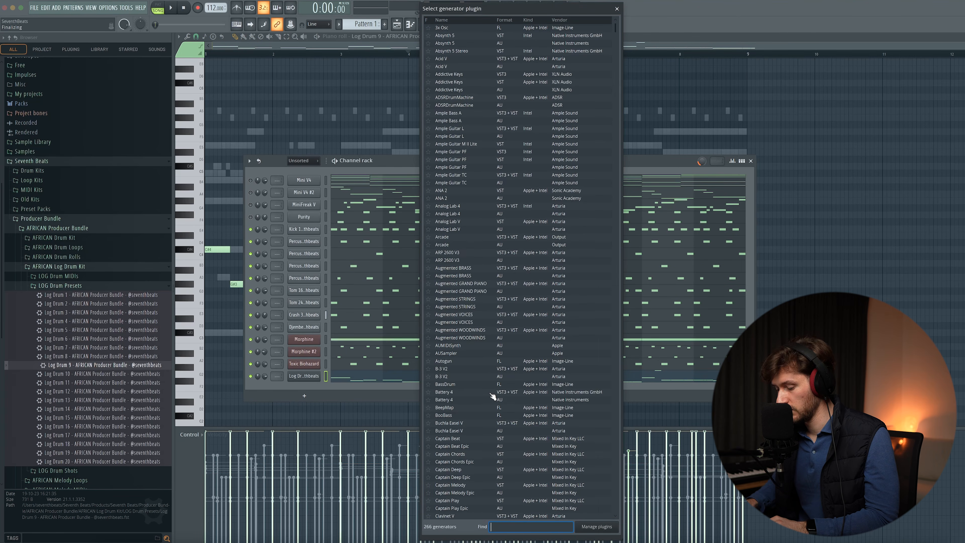
type("dx")
double_click(457, 43)
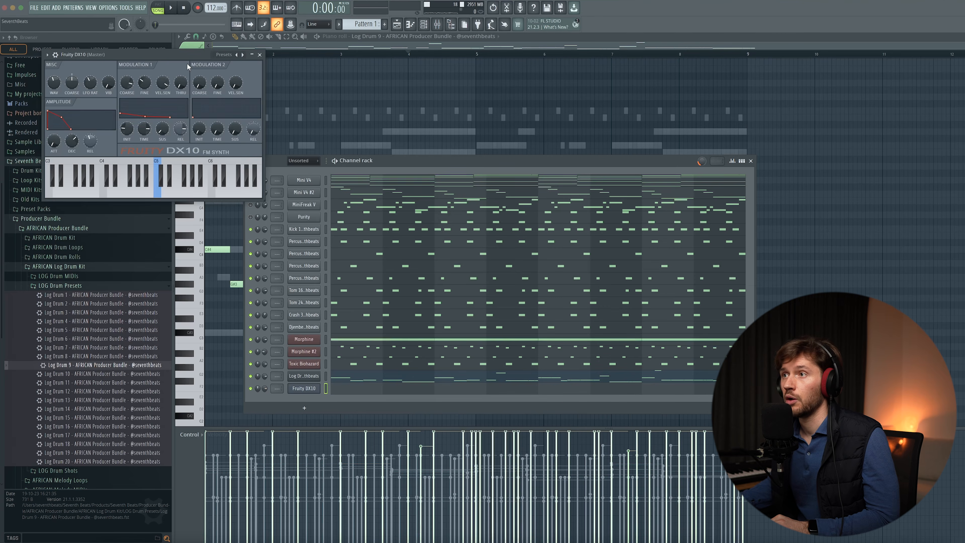
Load the eFlute preset in Fruity DX10 and close the plugin window
left_click(290, 157)
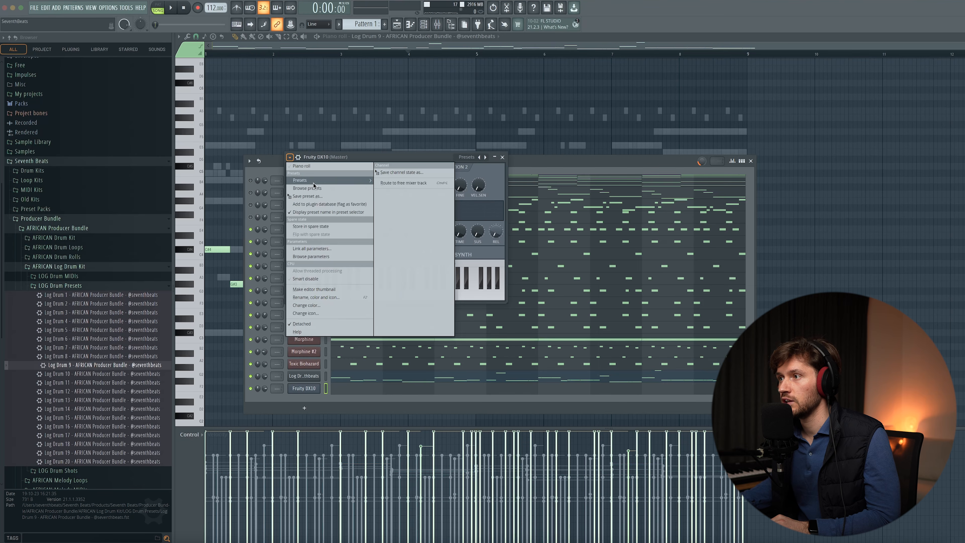
mouse_move(314, 181)
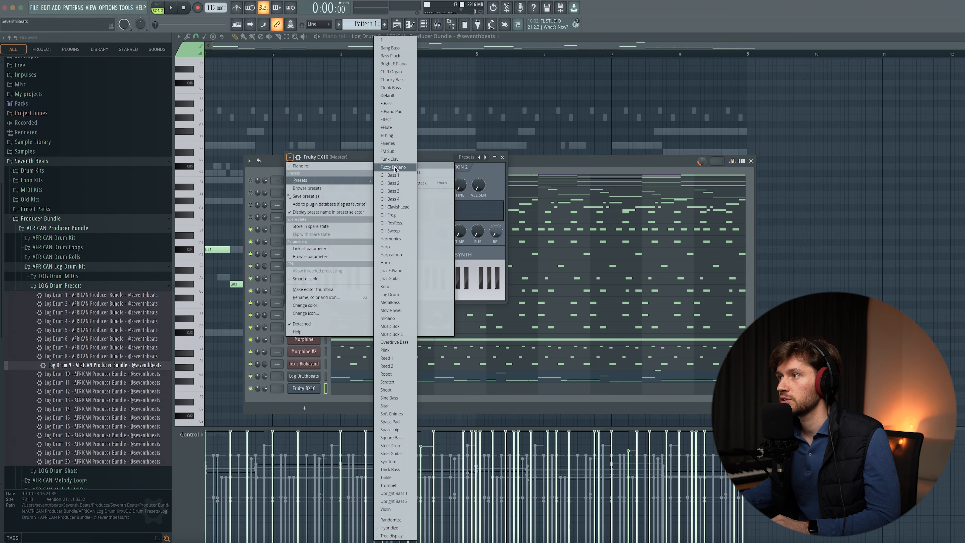
left_click(391, 127)
left_click(502, 158)
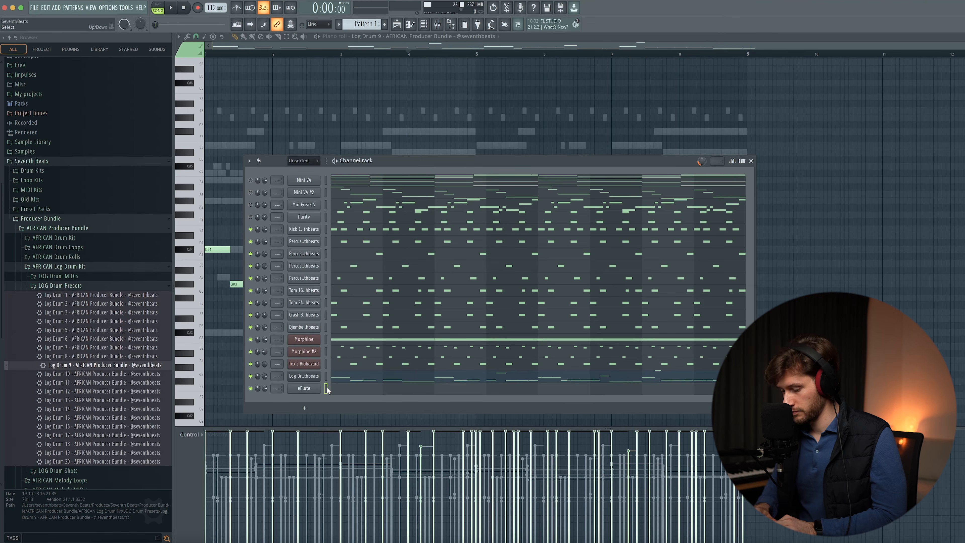
Give the eFlute channel the log drum pattern, lower all its notes one octave during playback, deselect them and stop
key("space")
left_click(363, 392)
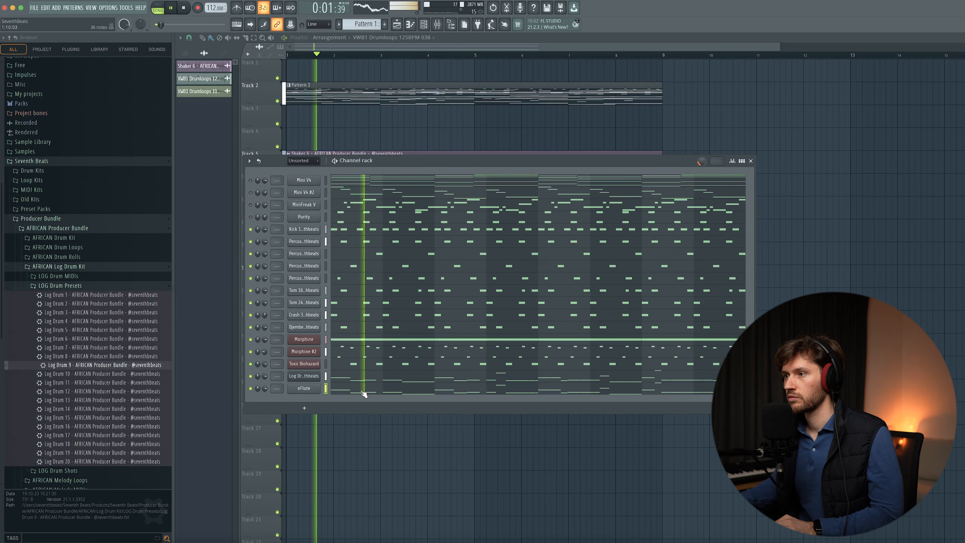
left_click(363, 392)
key("ctrl+a")
key("ctrl+Down")
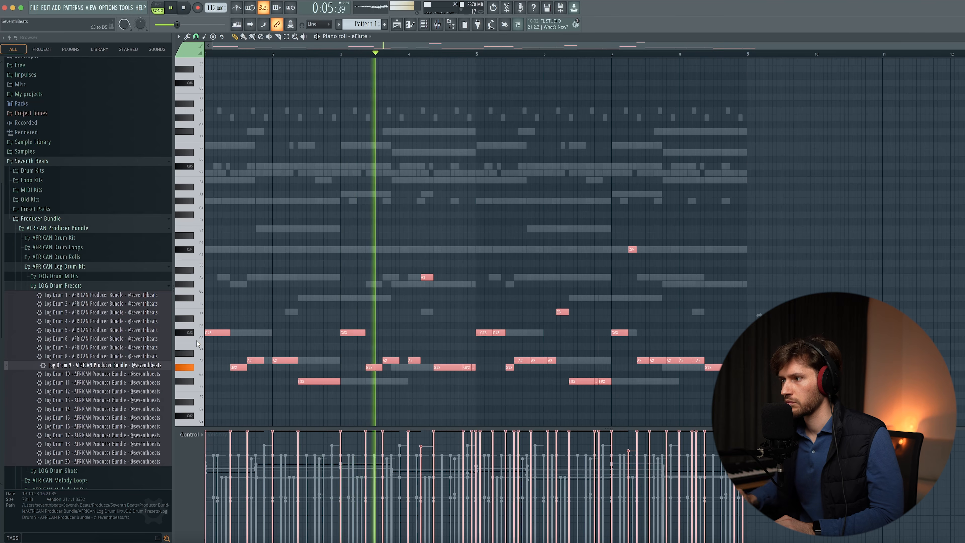
scroll(351, 263, "down", 3)
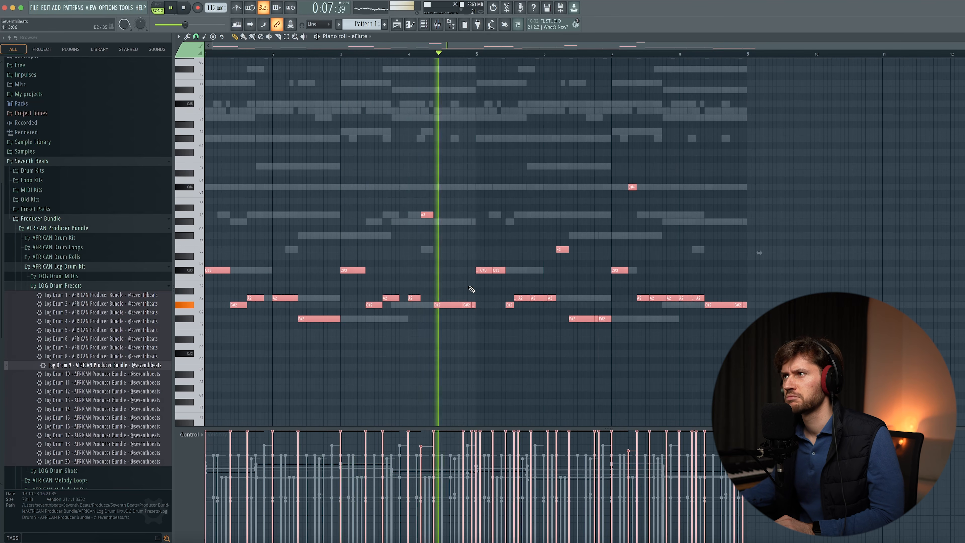
left_click(789, 186)
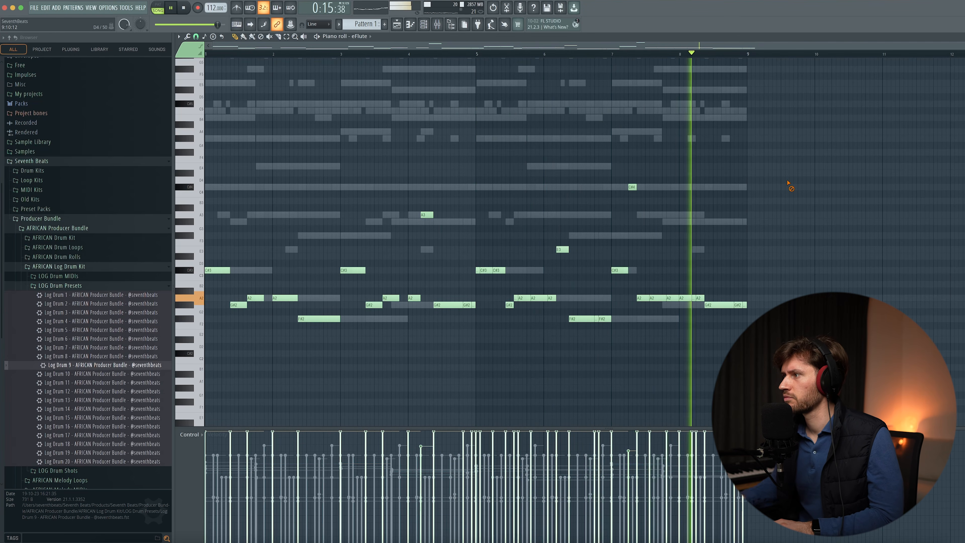
key("space")
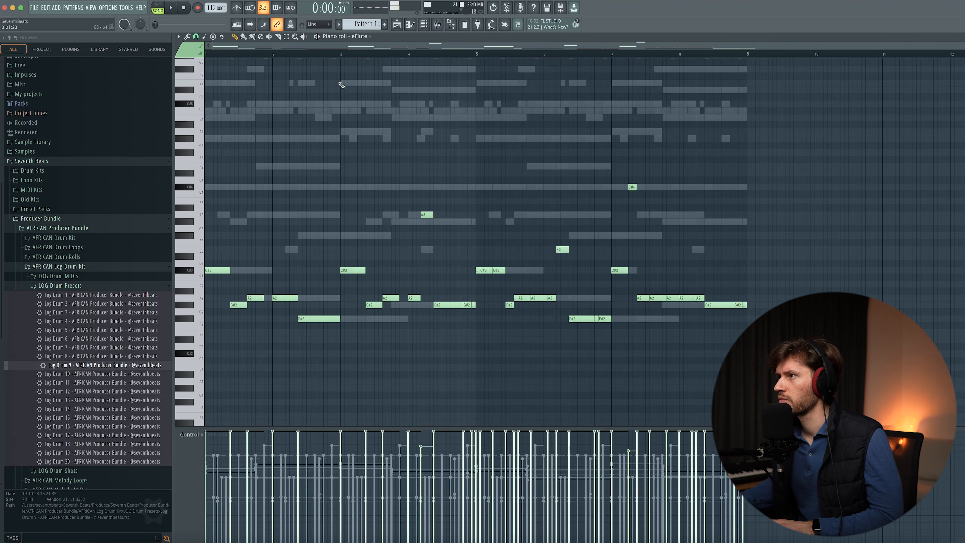
Preview samples in the LOG Drum Shots folder and add the Log Drum 9 shot as a new channel above eFlute
left_click(423, 24)
left_click(83, 285)
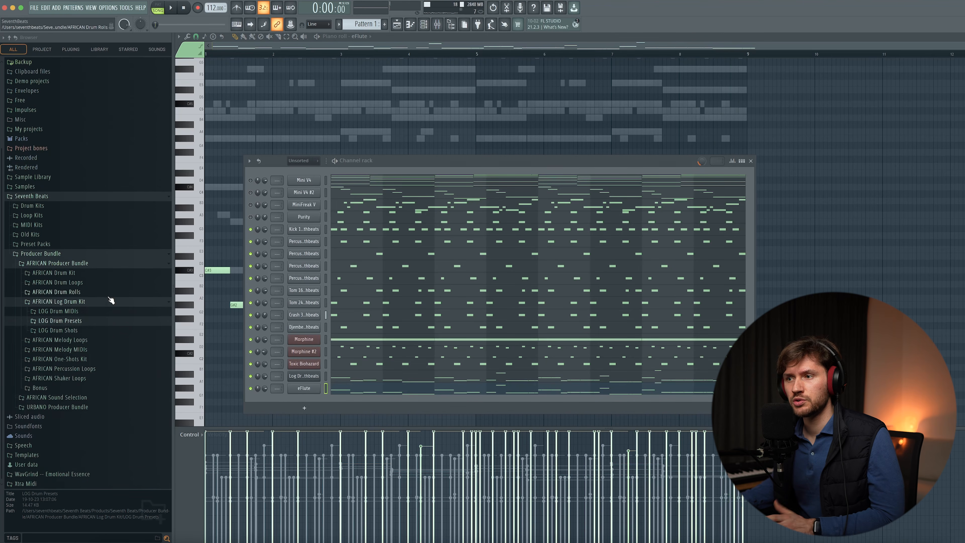
left_click(61, 330)
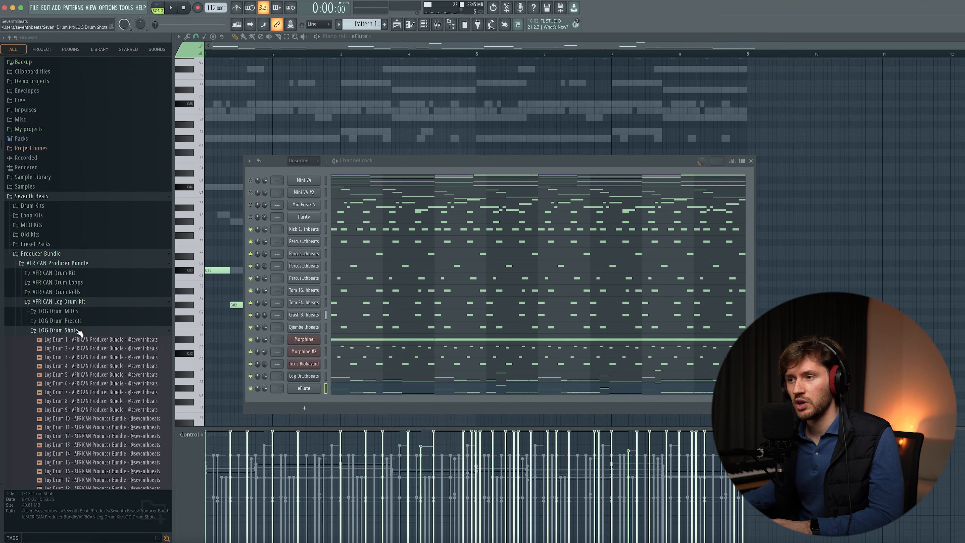
scroll(89, 342, "down", 4)
left_click(89, 323)
left_click(89, 332)
left_click(88, 340)
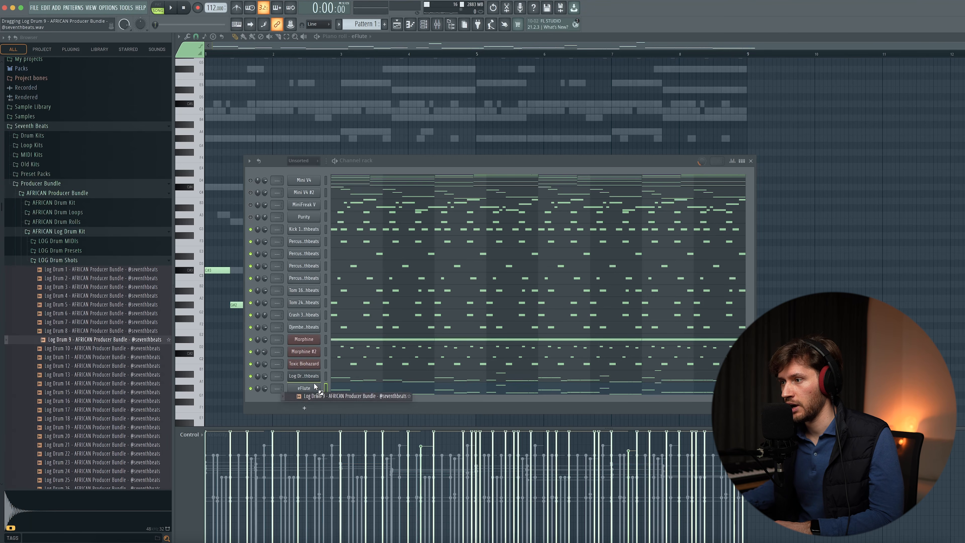
left_click_drag(315, 387, 325, 378)
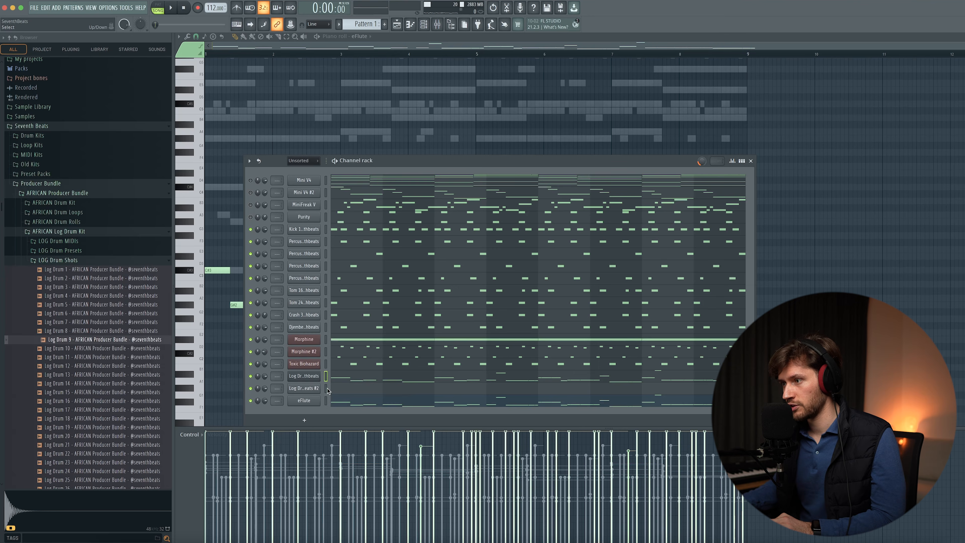
Give the Log Drum 9 sample channel the log drum pattern and raise all its notes one octave during playback
left_click(326, 388)
key("space")
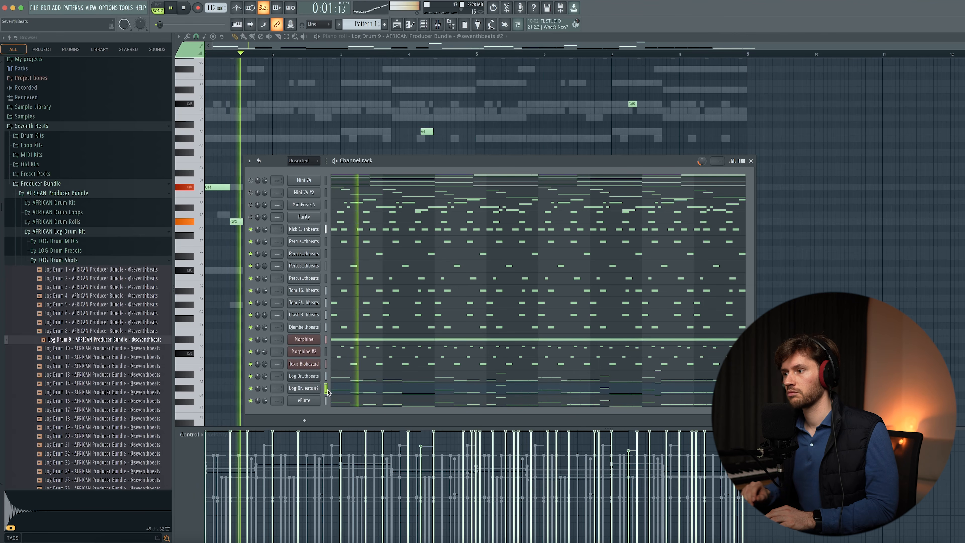
left_click(421, 393)
left_click(420, 392)
left_click_drag(200, 91, 198, 279)
key("ctrl+Up")
scroll(197, 279, "up", 2)
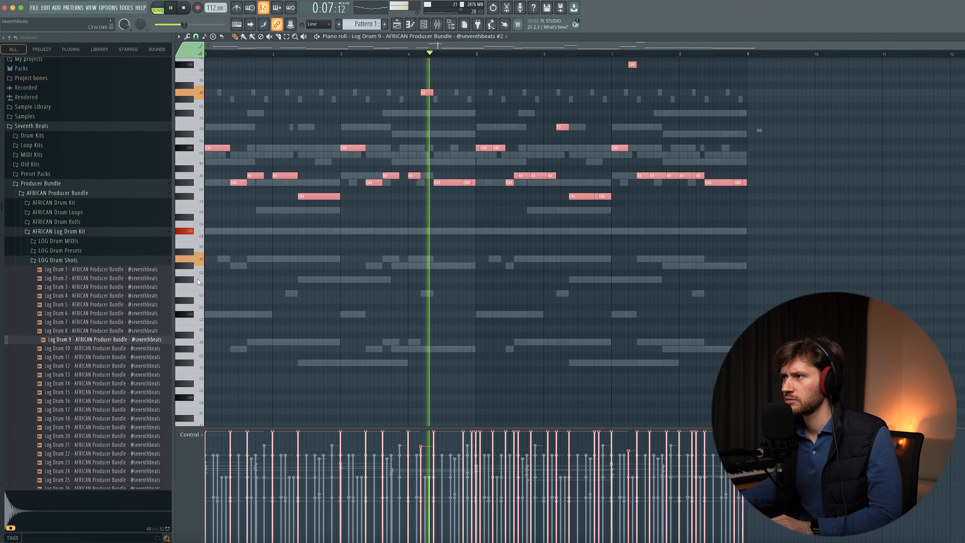
scroll(302, 301, "up", 3)
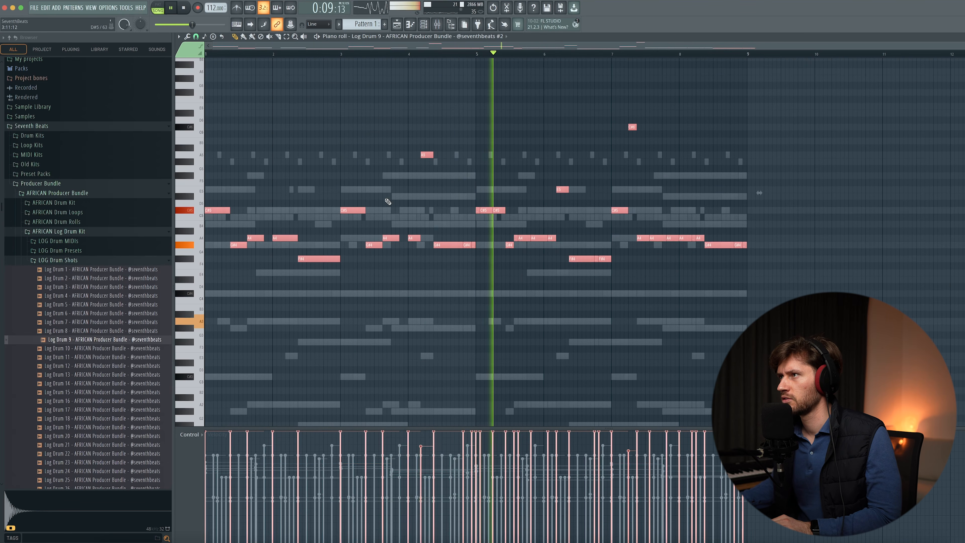
Set the Log Drum 9 sample channel's volume to 55% and stop playback
key("F6")
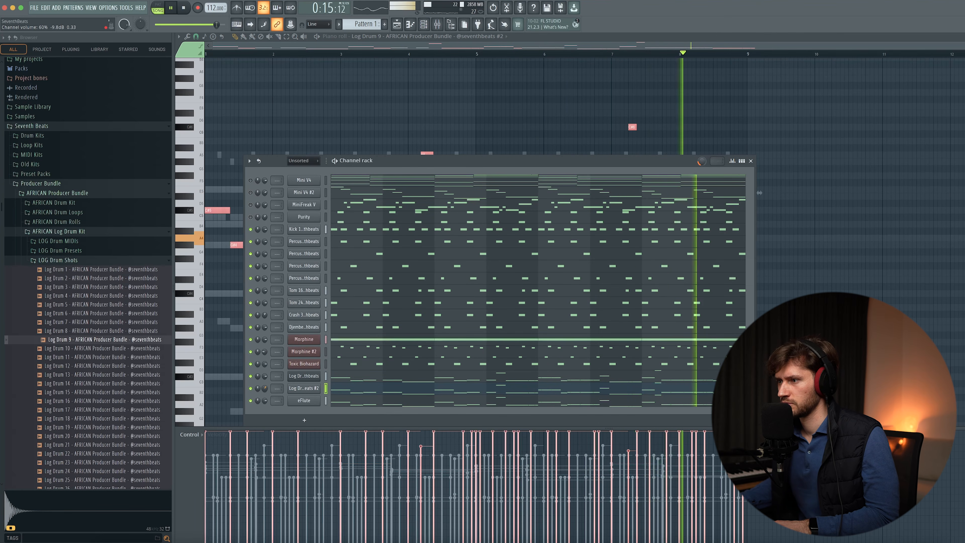
left_click_drag(265, 388, 264, 389)
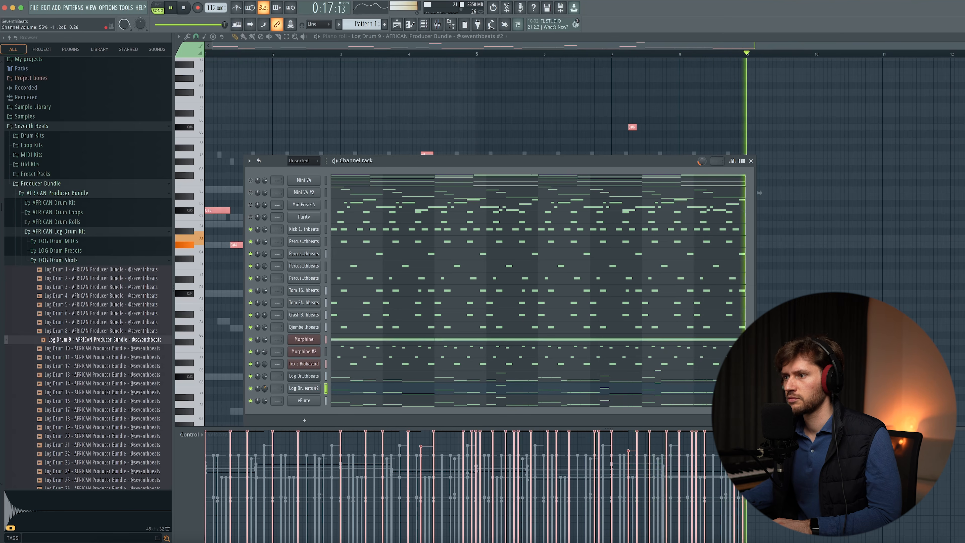
key("space")
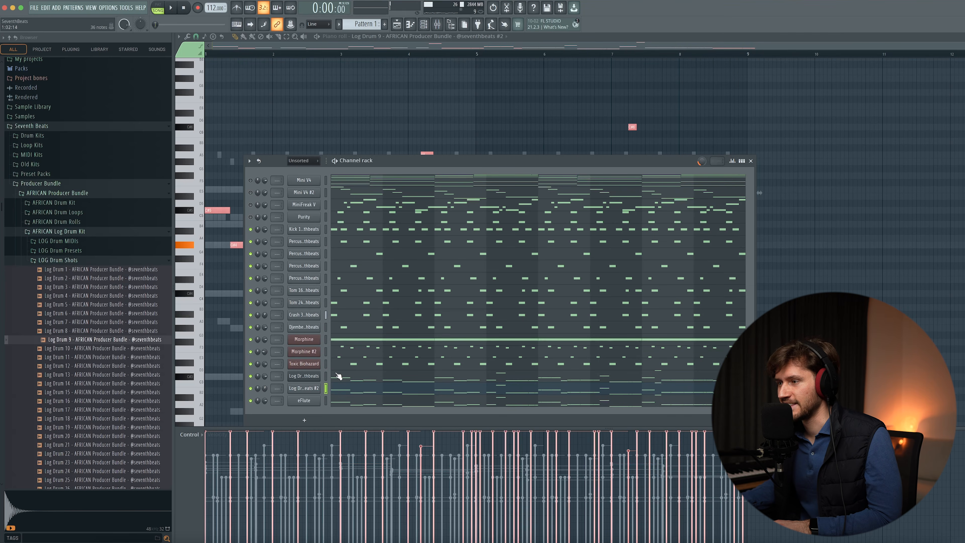
Lower the Log Drum 9 sample's C#5 notes at the starts of bars 1, 3, 5 and 7 by an octave during playback
left_click(351, 389)
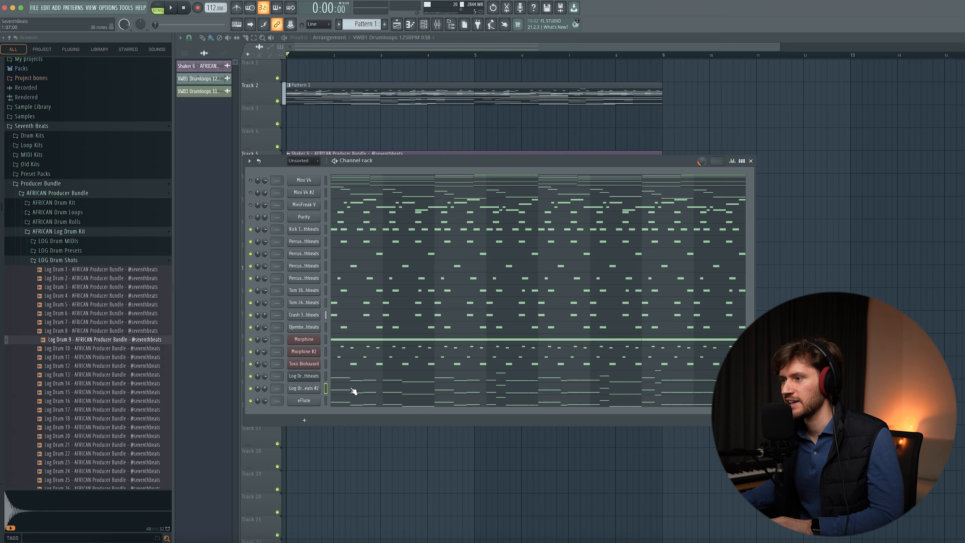
left_click(351, 388)
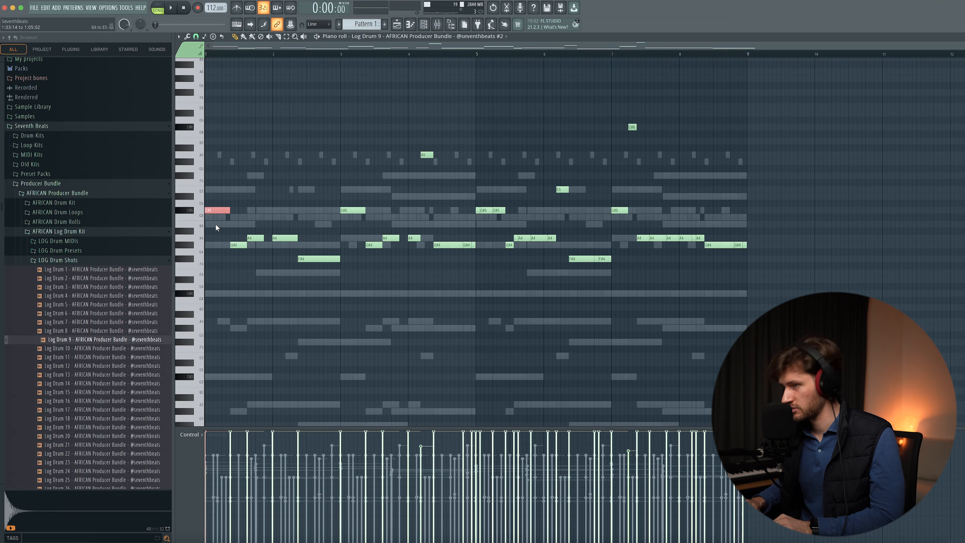
key("ctrl+Down")
key("space")
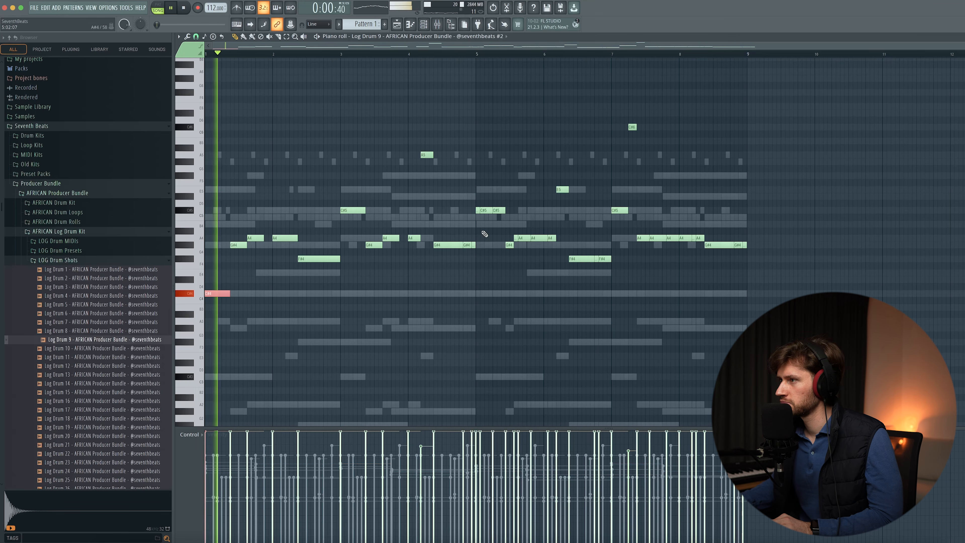
left_click(478, 210)
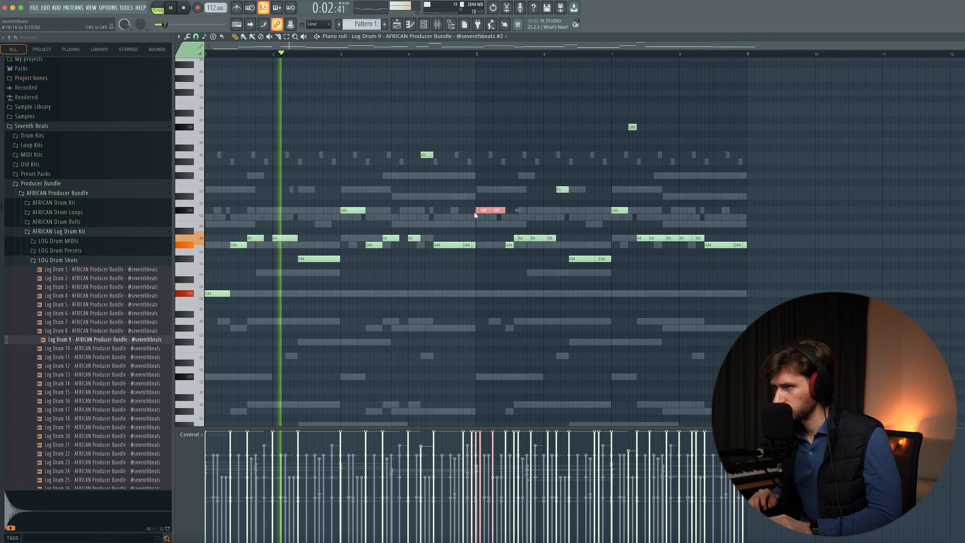
key("ctrl+Down")
left_click(347, 211)
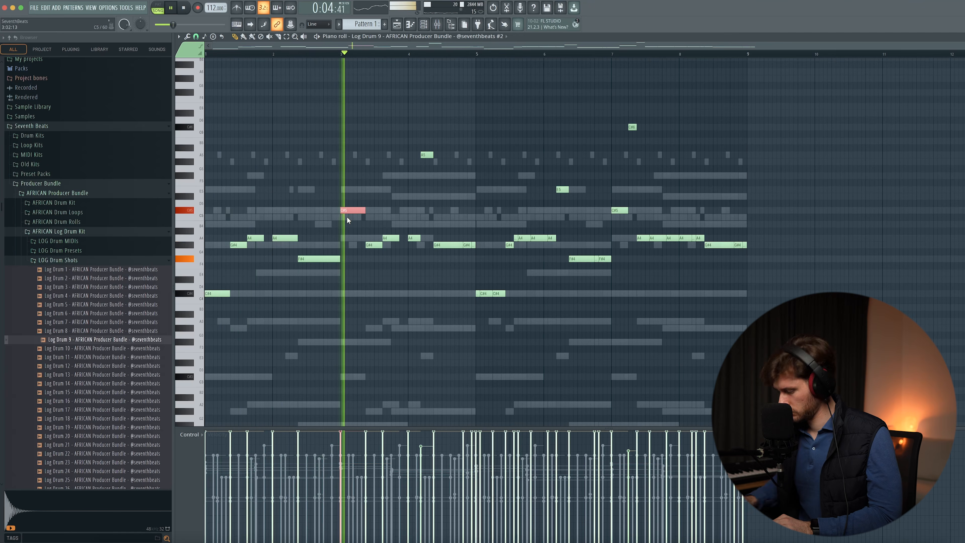
key("ctrl+Down")
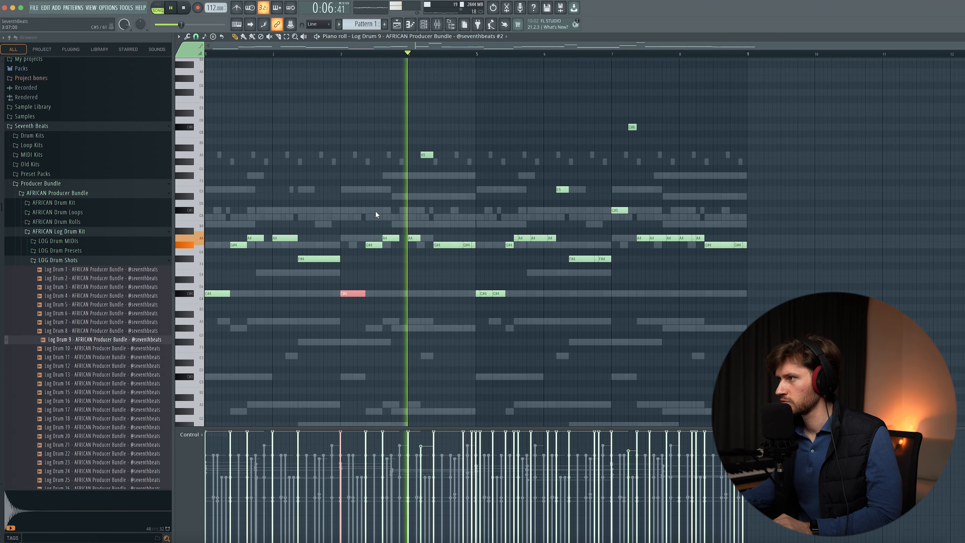
left_click(619, 210)
key("ctrl+Down")
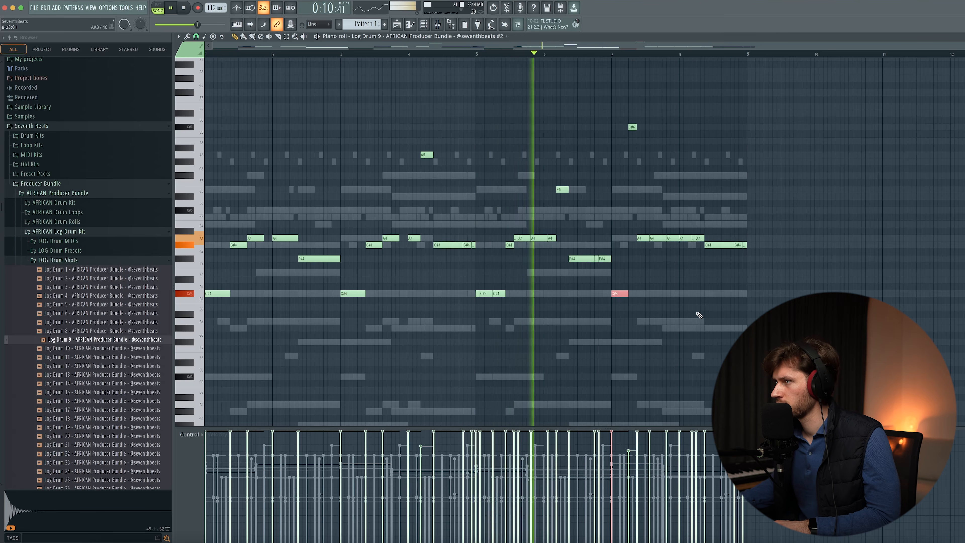
Stop playback and route the channels from the kick through eFlute to consecutive mixer tracks starting at insert 1
key("F6")
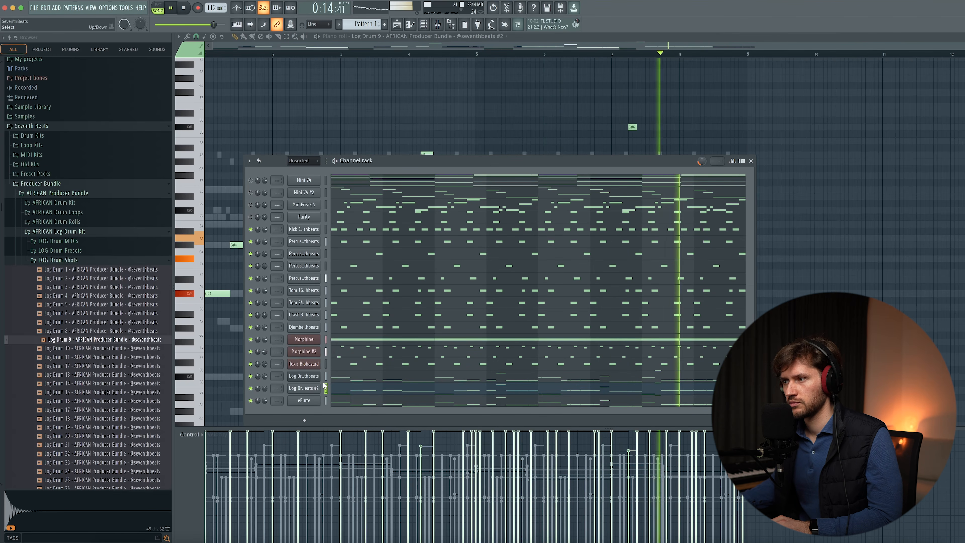
key("space")
left_click_drag(325, 232, 332, 405)
left_click(440, 24)
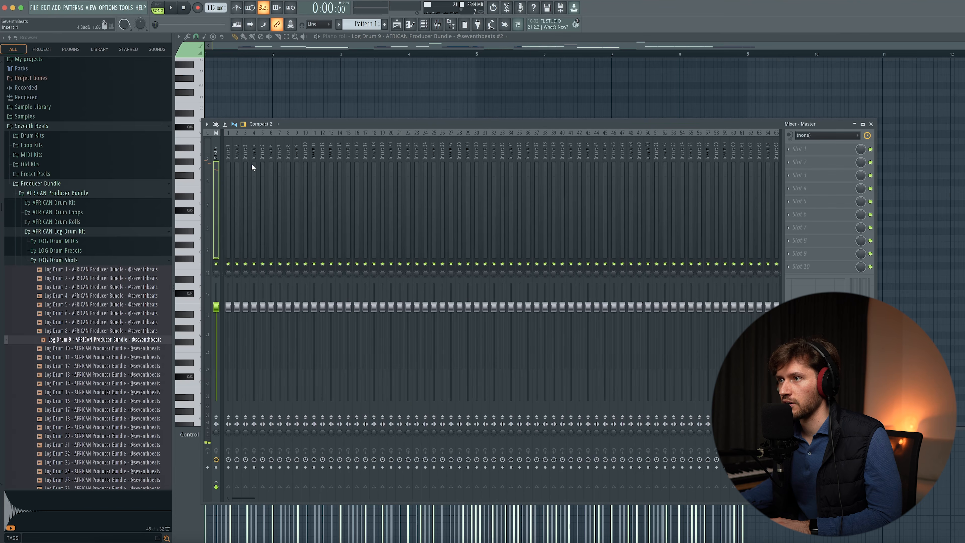
right_click(231, 154)
mouse_move(296, 218)
left_click(326, 223)
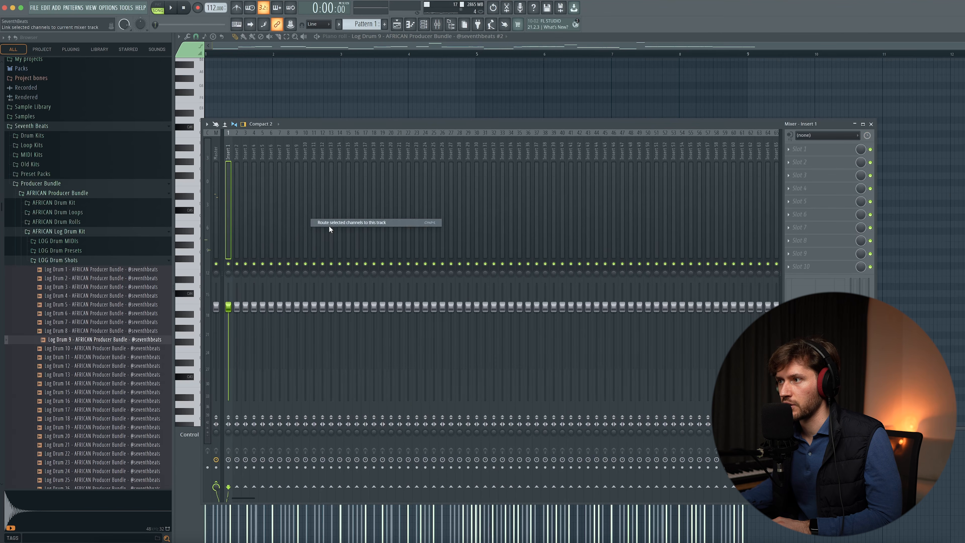
right_click(228, 173)
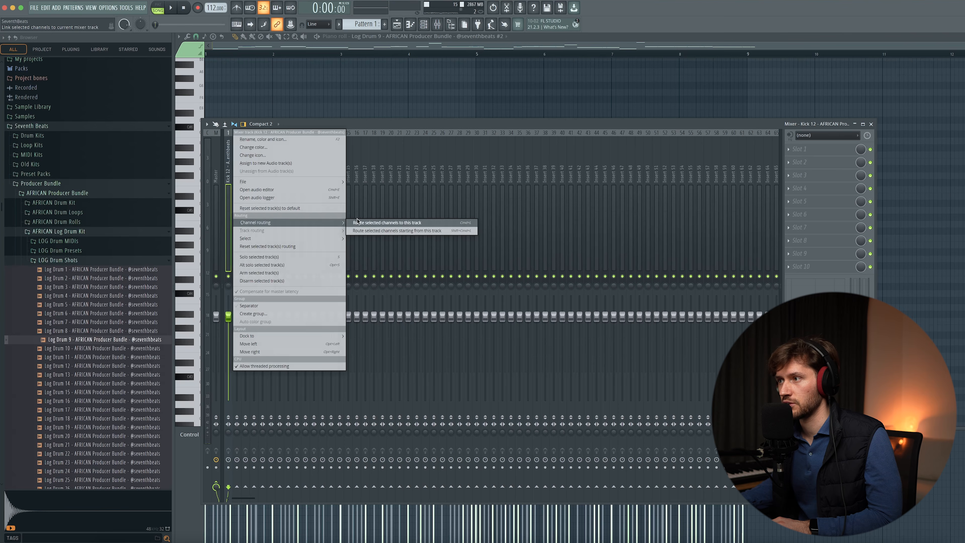
left_click(384, 231)
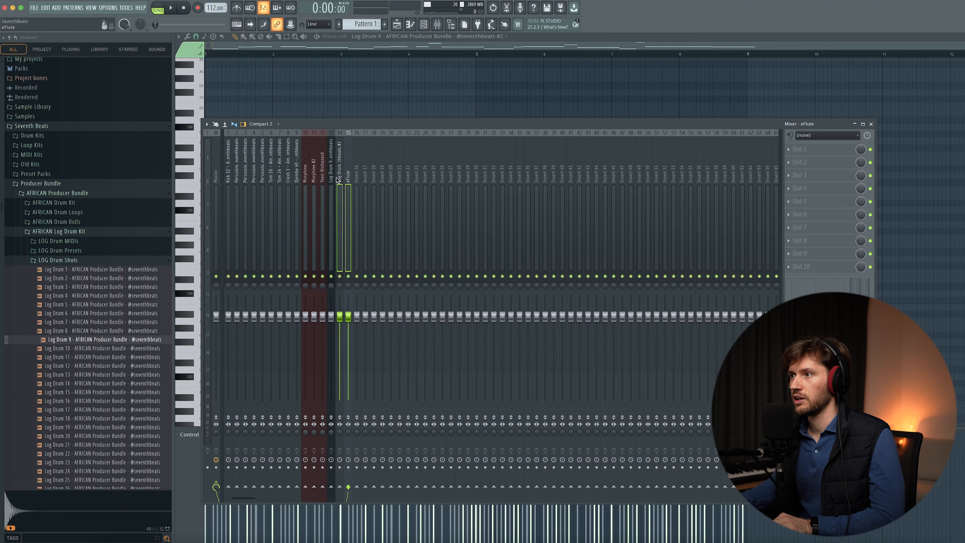
Shift the Morphine, Toxic Biohazard, log drum and eFlute mixer tracks so that they start at insert 14
key("alt+Right")
key("alt+Right")
key("alt+Right")
key("alt+Right")
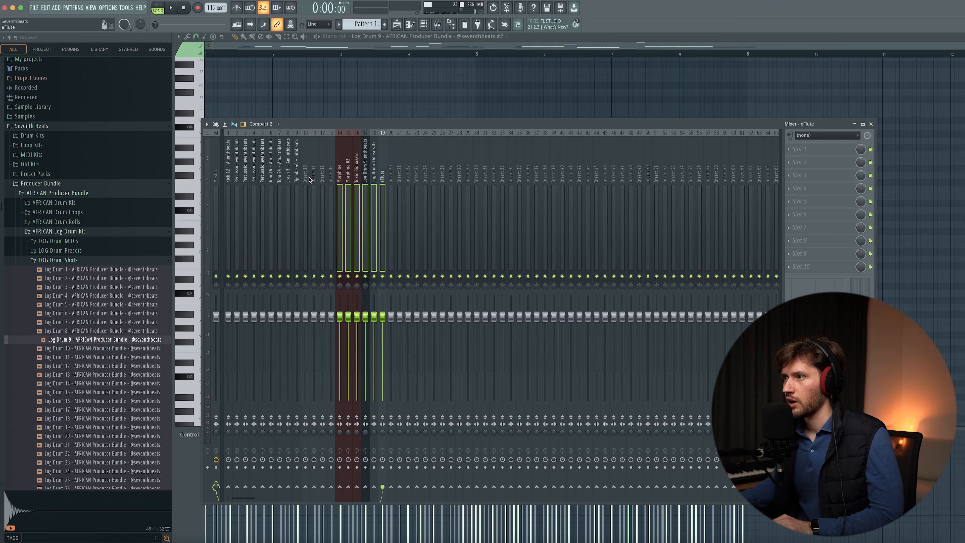
Shift the two Log Drum 9 mixer tracks and the eFlute track so that they start at insert 20
left_click(442, 173)
left_click_drag(383, 181, 364, 181)
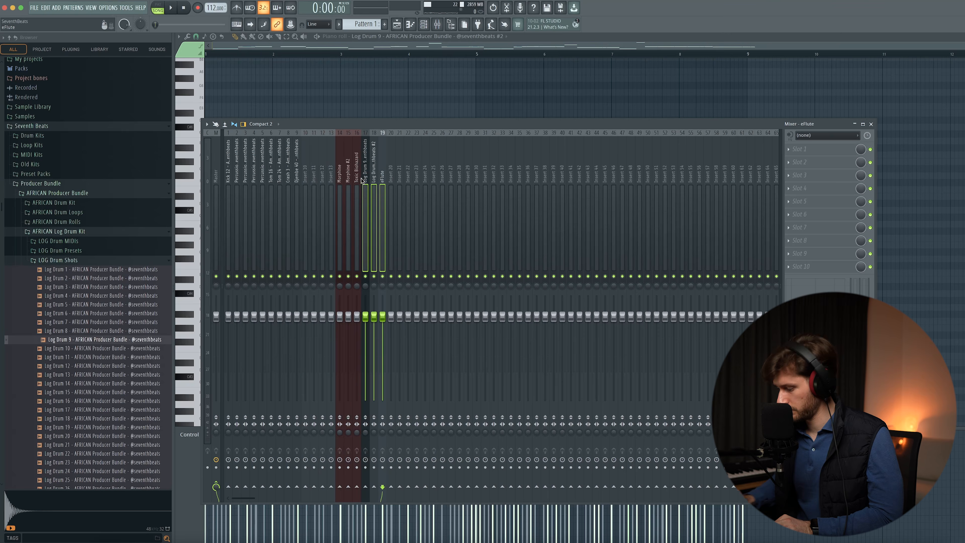
key("alt+Right")
key("alt+Right")
key("alt+Right")
Transpose all notes of the second Log Drum 9 channel up one octave and play the pattern
key("F6")
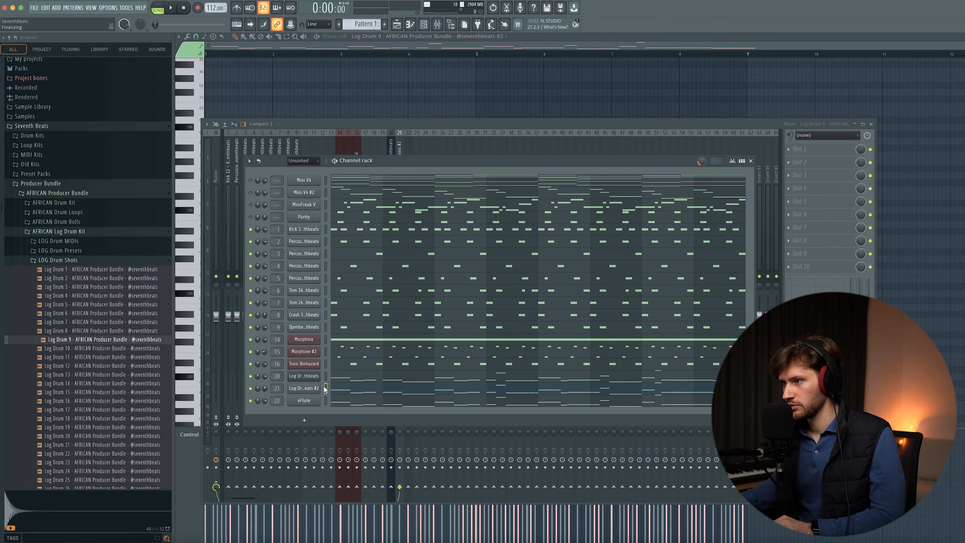
left_click(361, 394)
key("ctrl+a")
key("ctrl+Up")
key("space")
key("ctrl+d")
left_click(424, 25)
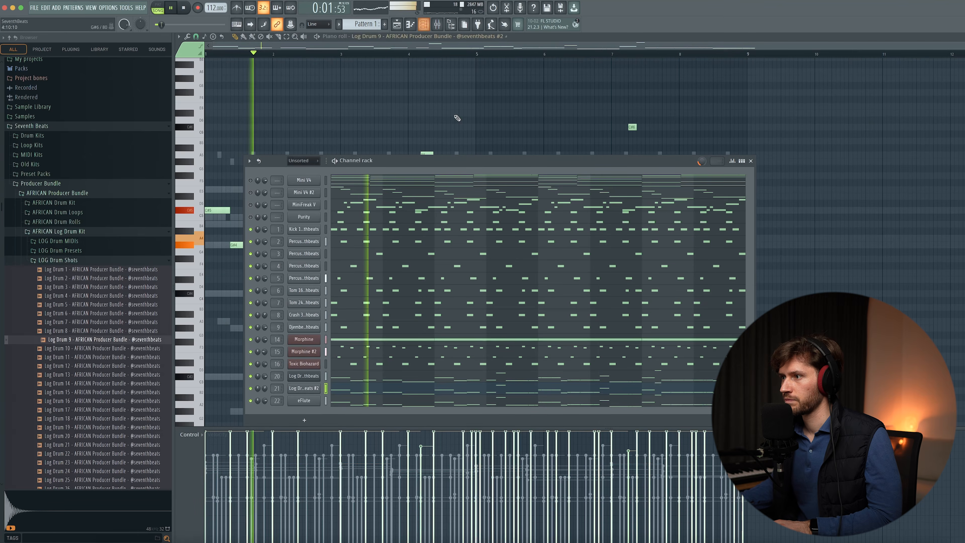
Add SerumFX to insert 21 with Hyper/Dimension on, 2 unison voices, Retrig enabled, Hyper mix at about 29% and Dimension mix at 20%
left_click(438, 25)
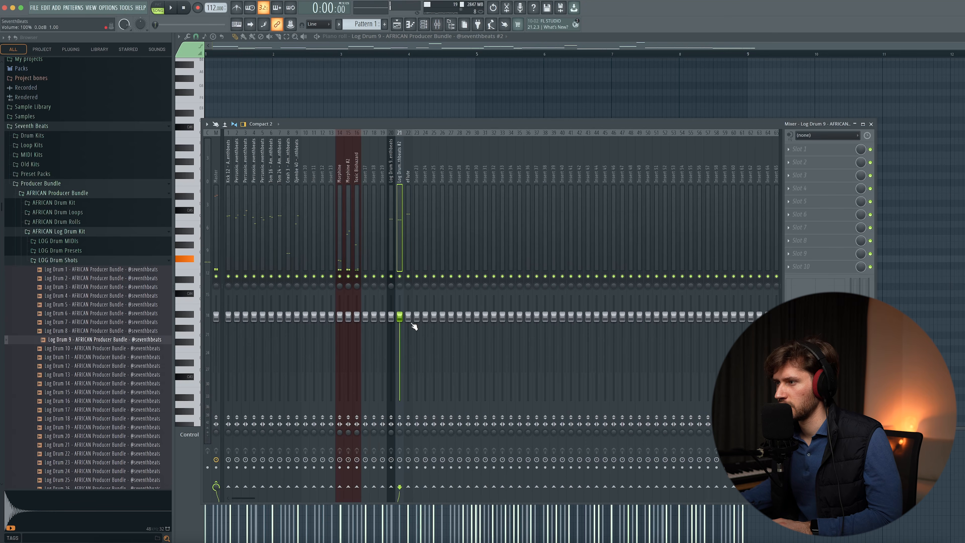
left_click(801, 150)
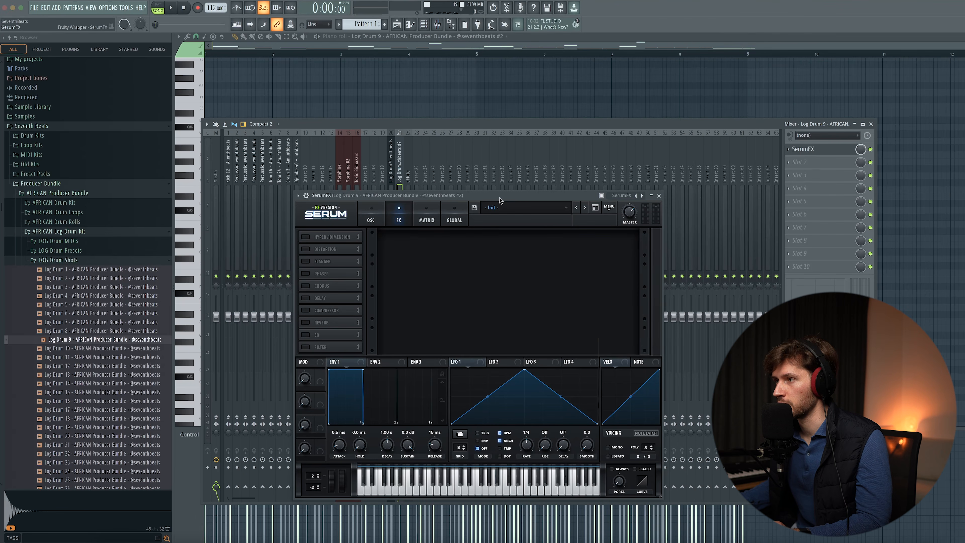
left_click_drag(499, 200, 462, 178)
left_click(296, 214)
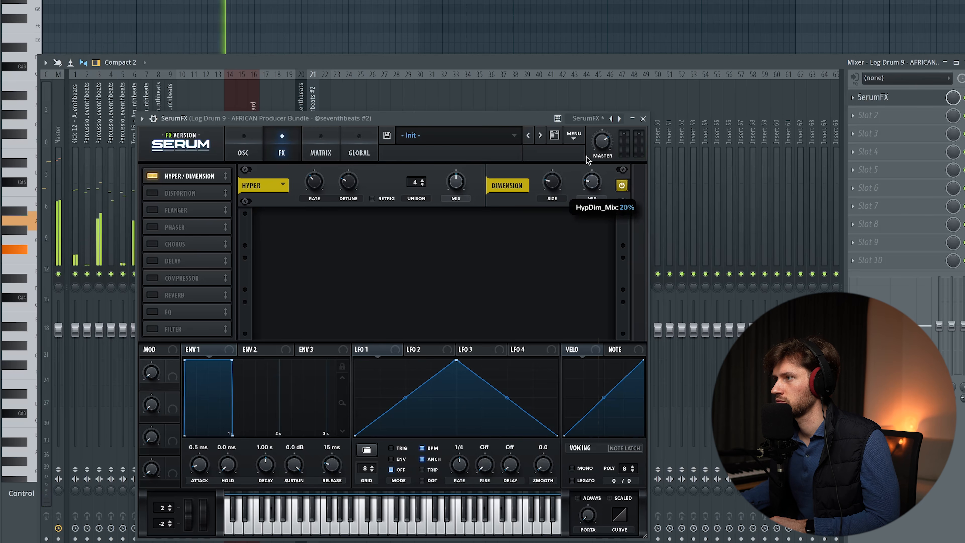
left_click(422, 184)
left_click(422, 184)
left_click(381, 201)
mouse_move(456, 207)
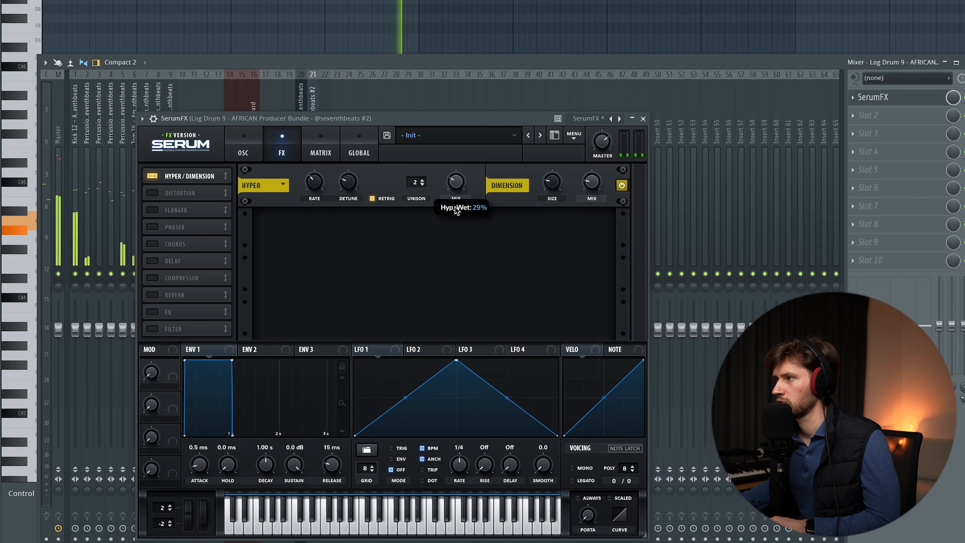
Enable SerumFX's distortion as a Sine Shaper with a post filter at 2613 Hz and Q 0.3, adjust the drive, and close the plugin
left_click(199, 193)
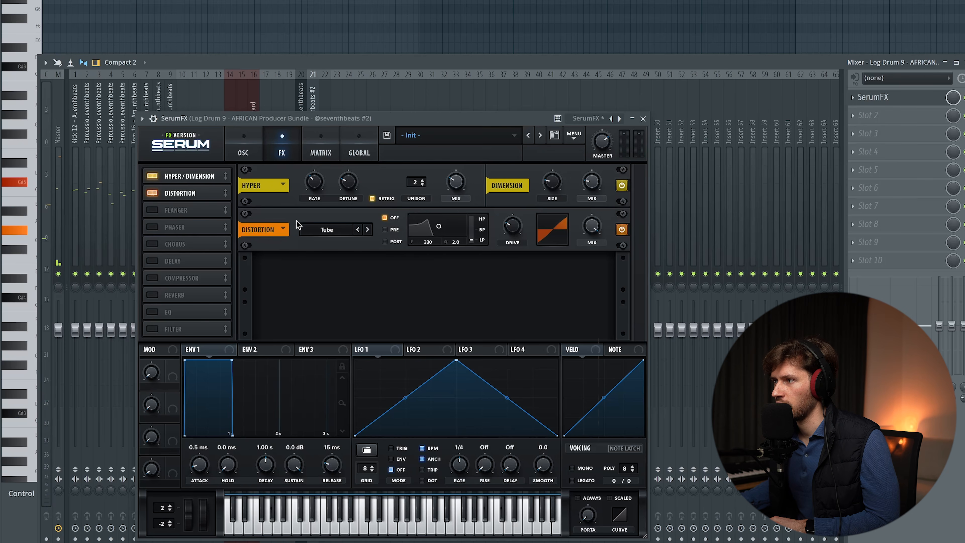
left_click(326, 230)
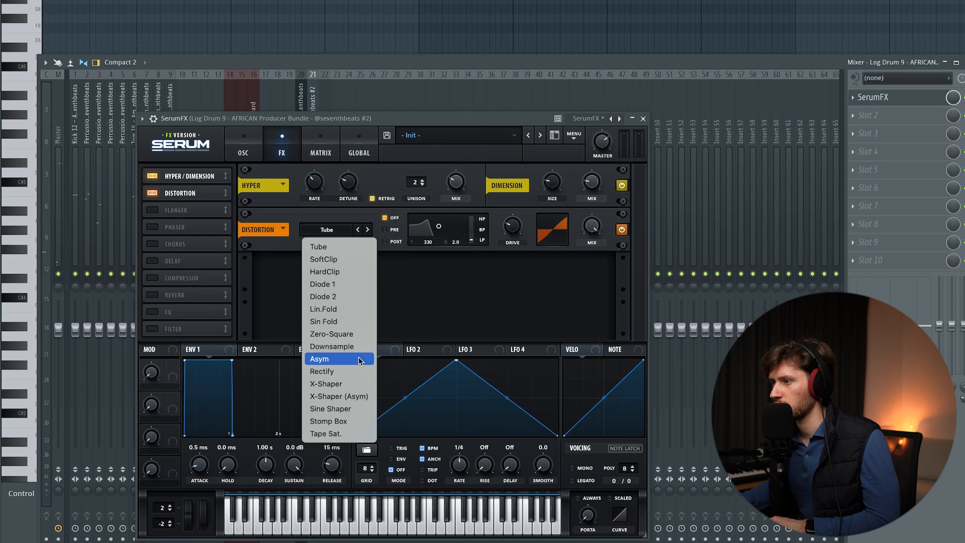
left_click(352, 408)
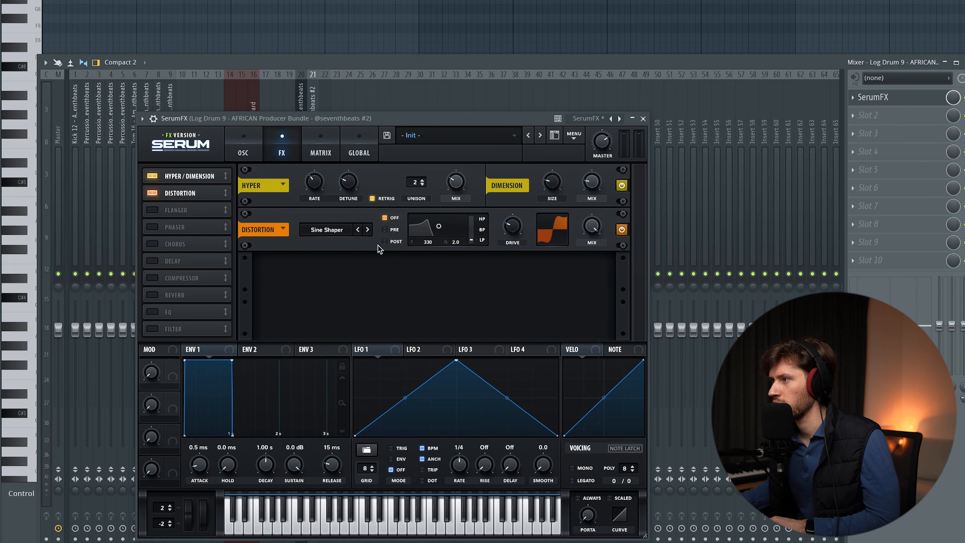
left_click_drag(516, 233, 510, 230)
left_click(385, 242)
left_click_drag(439, 226, 455, 237)
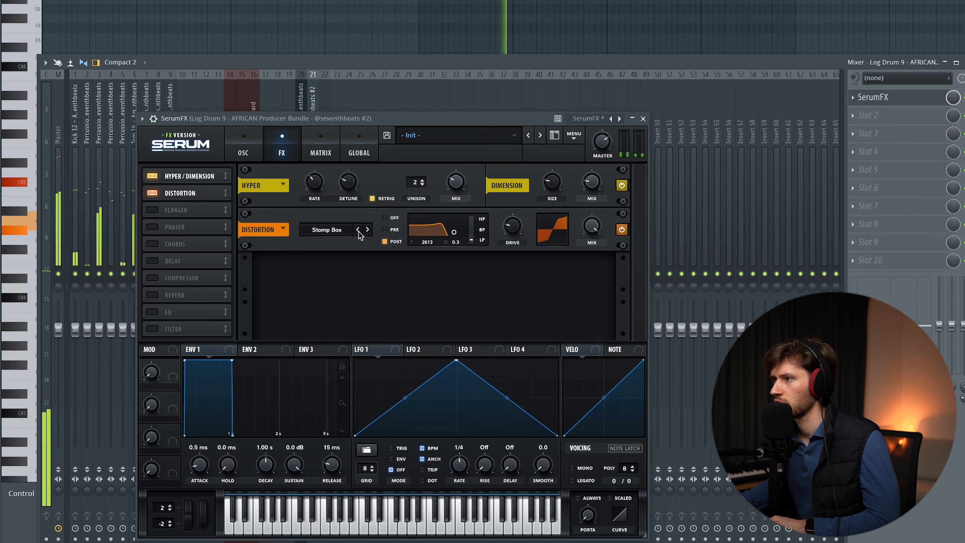
left_click(368, 229)
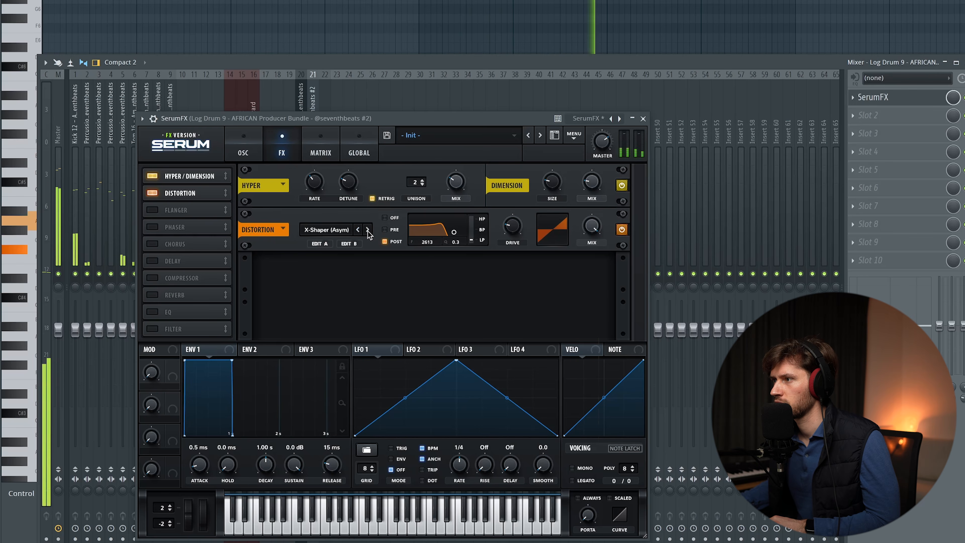
left_click_drag(510, 233, 511, 220)
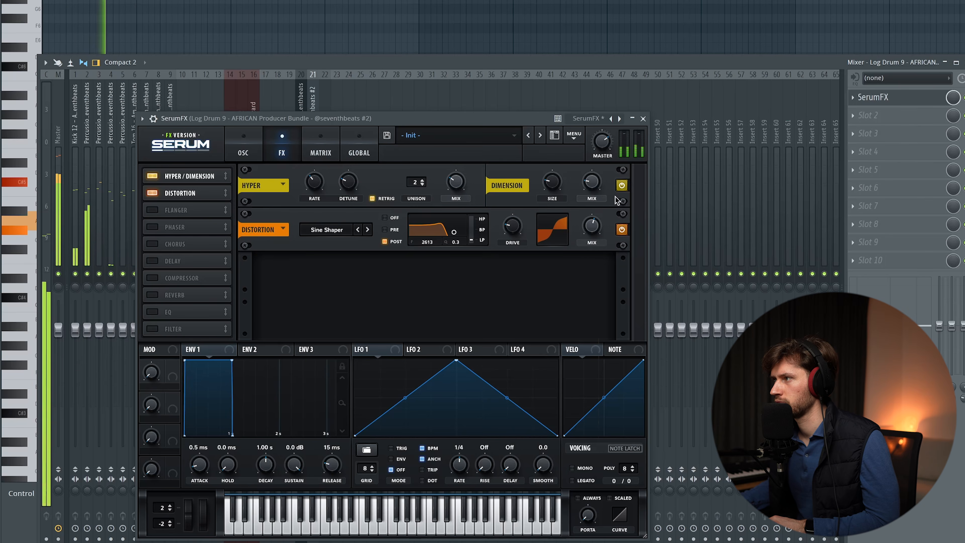
left_click(643, 118)
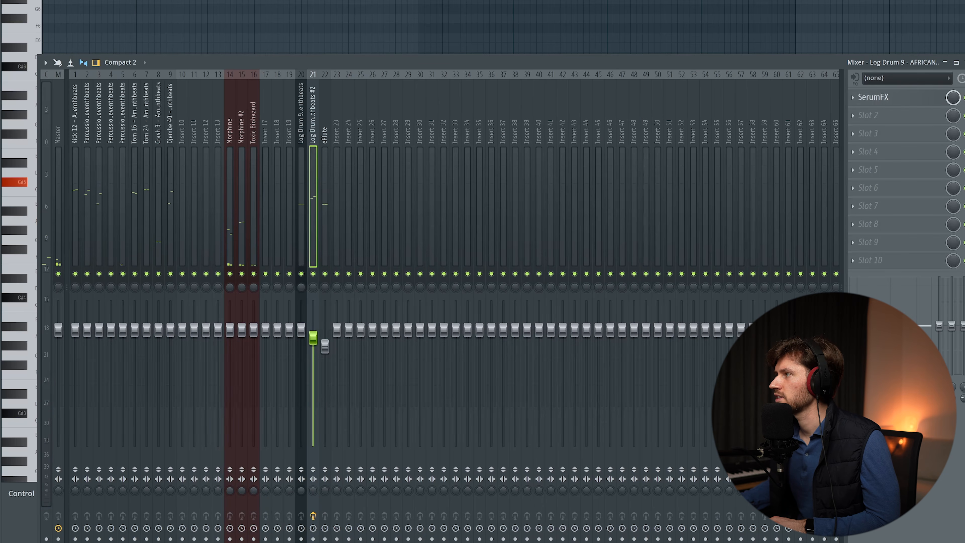
Add Pro-Q 3 after SerumFX on insert 21 with a bell cut of about -3.5 dB near 1585 Hz, and stop playback
left_click(886, 118)
left_click(413, 126)
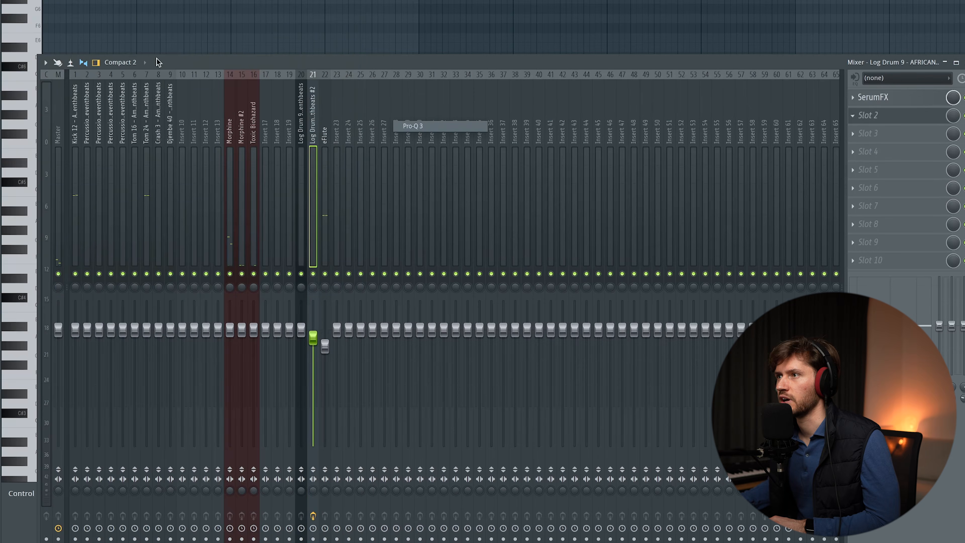
left_click_drag(358, 189, 377, 210)
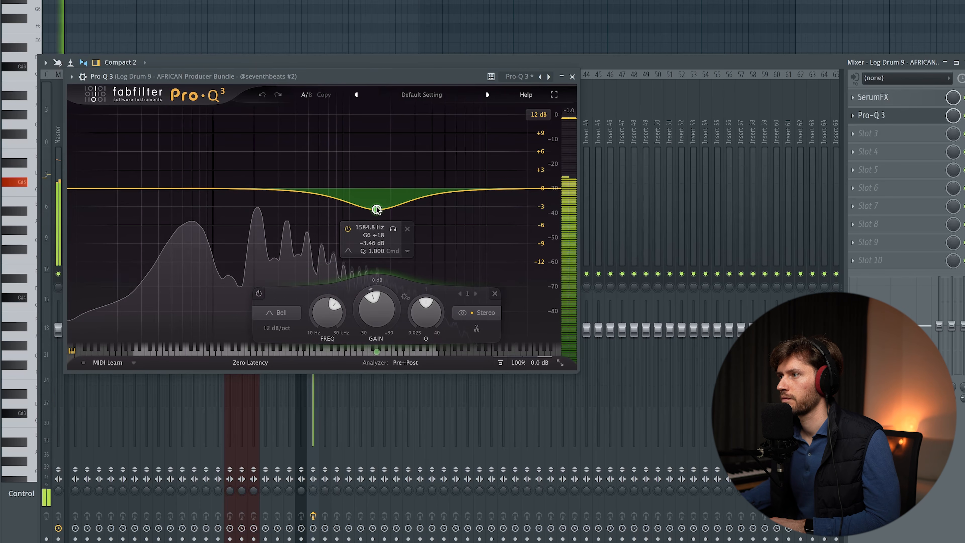
left_click(572, 77)
key("space")
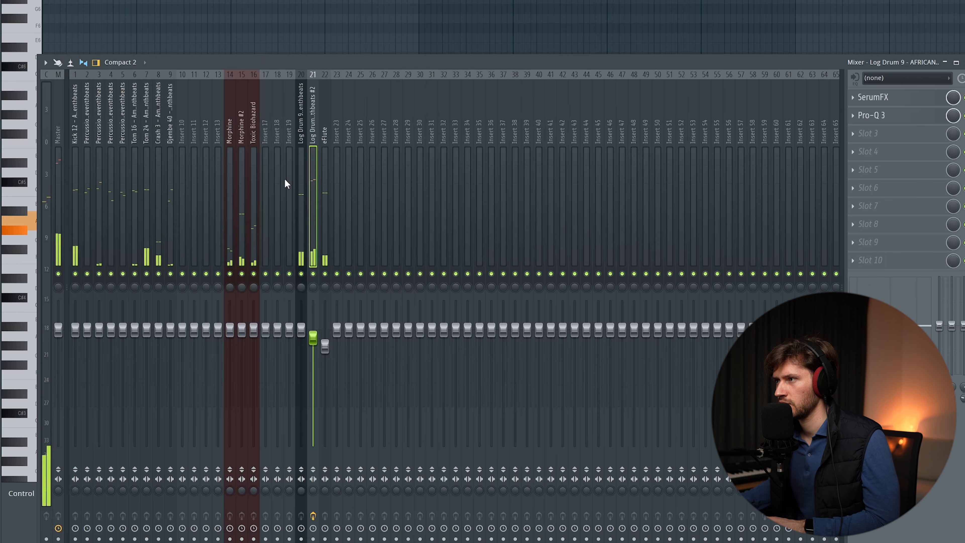
Add SerumFX to insert 20 and enable Tube distortion with raised drive and a post filter at 498 Hz and Q 0.2 during playback
left_click(300, 181)
left_click(875, 102)
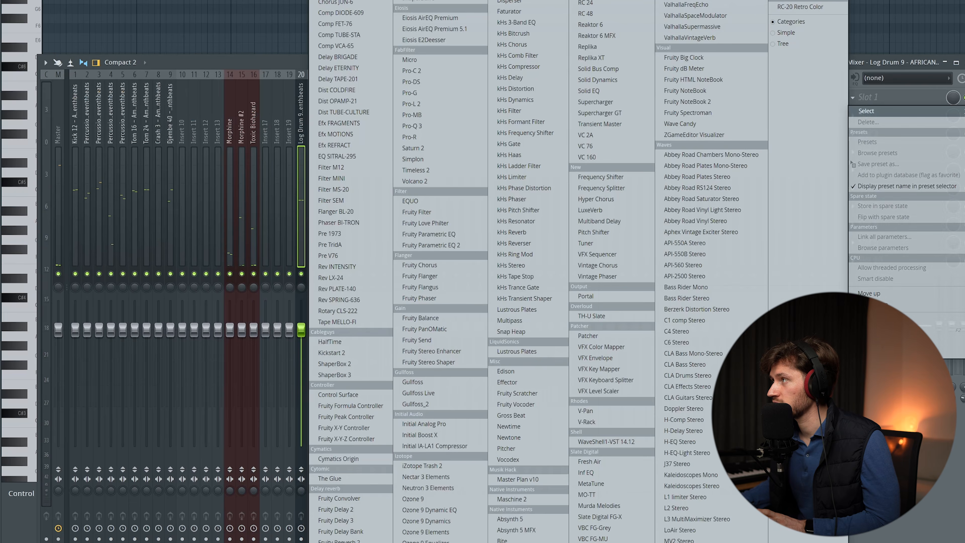
left_click(791, 1)
left_click_drag(26, 0, 292, 62)
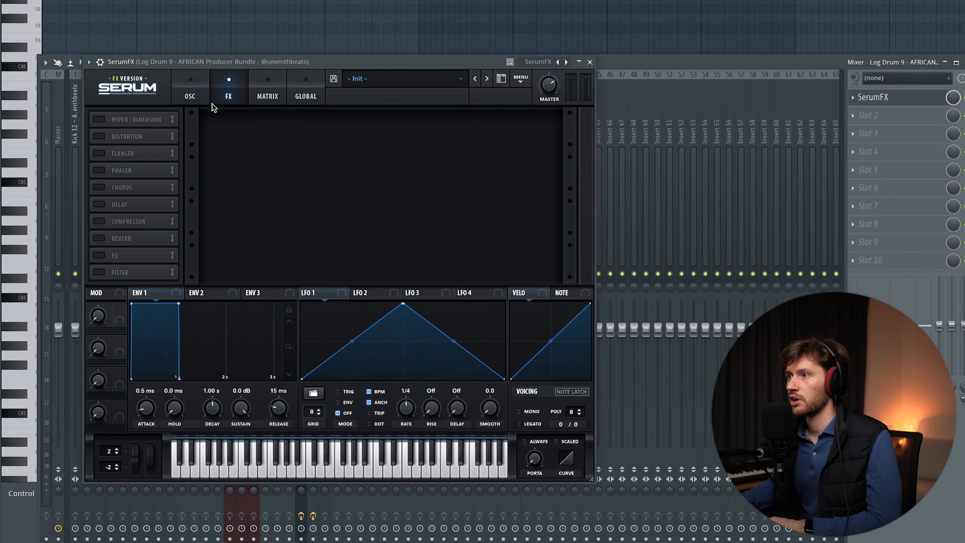
left_click(100, 136)
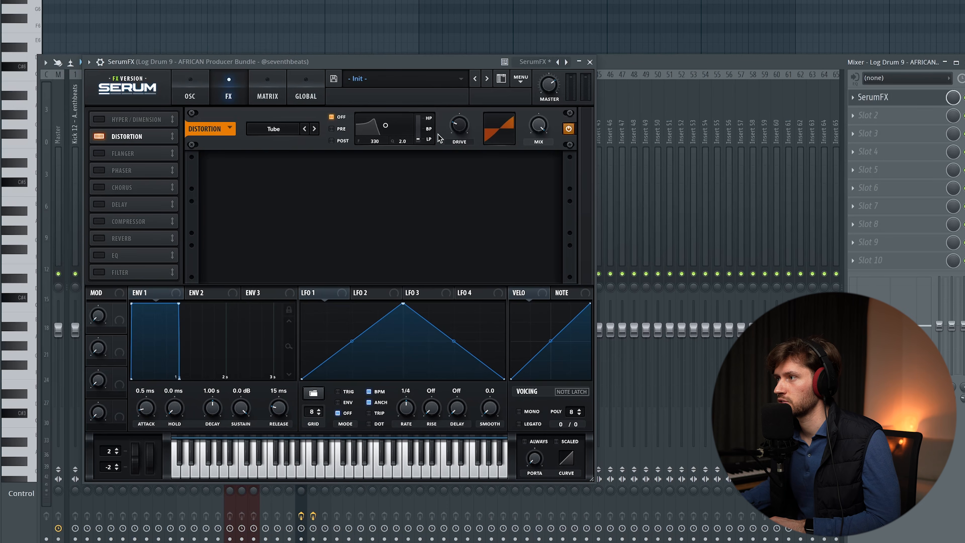
key("space")
left_click_drag(465, 129, 465, 79)
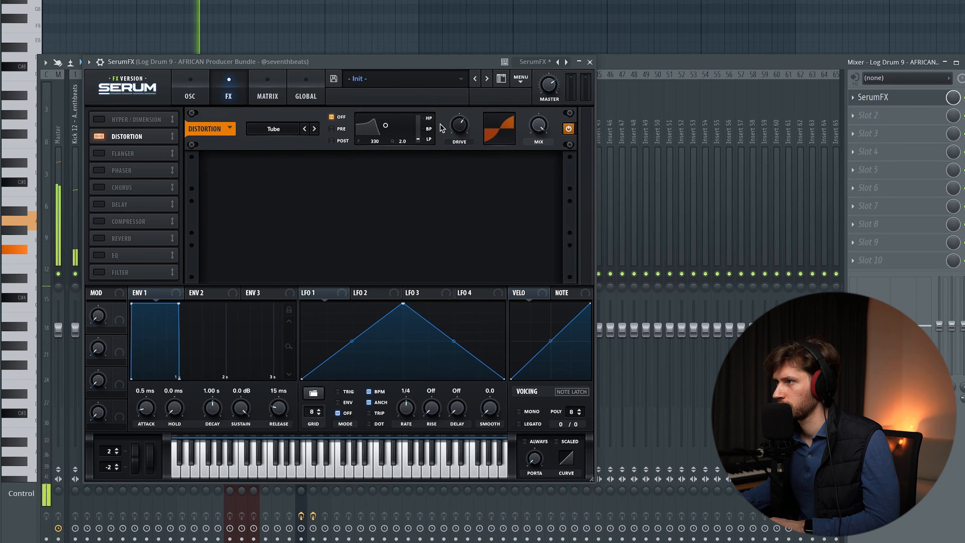
left_click(332, 141)
left_click_drag(385, 125, 391, 136)
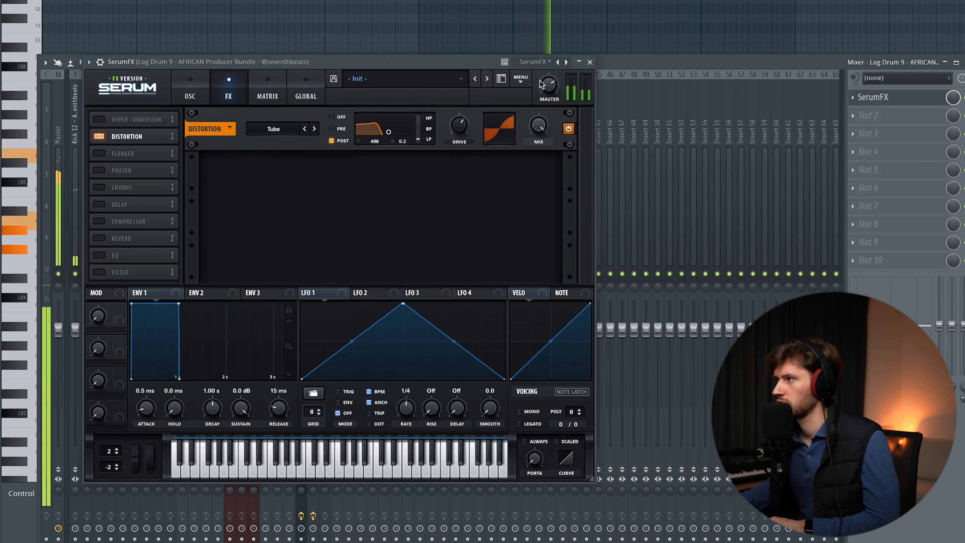
left_click(589, 63)
Add Efx REFRACT in the second effect slot of insert 20 and start playback
left_click(881, 120)
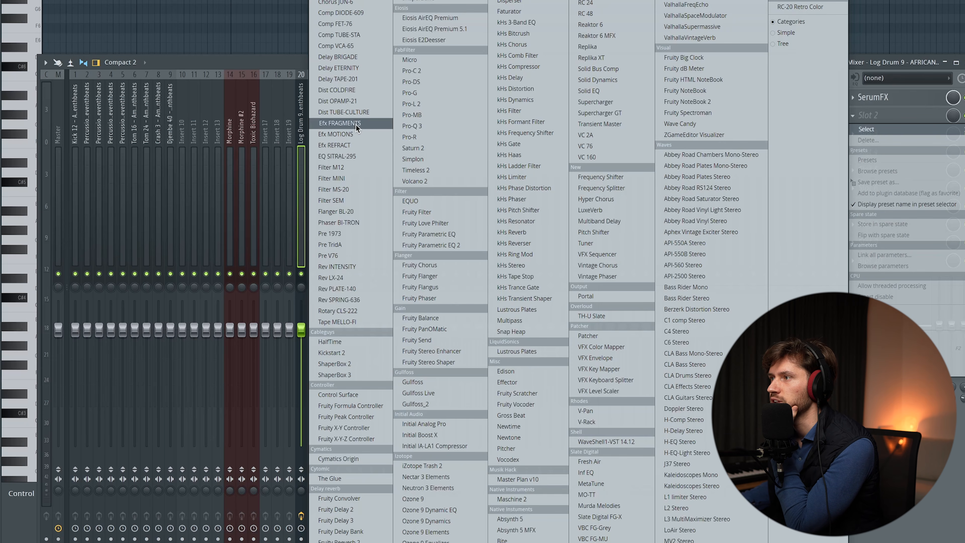
left_click(351, 145)
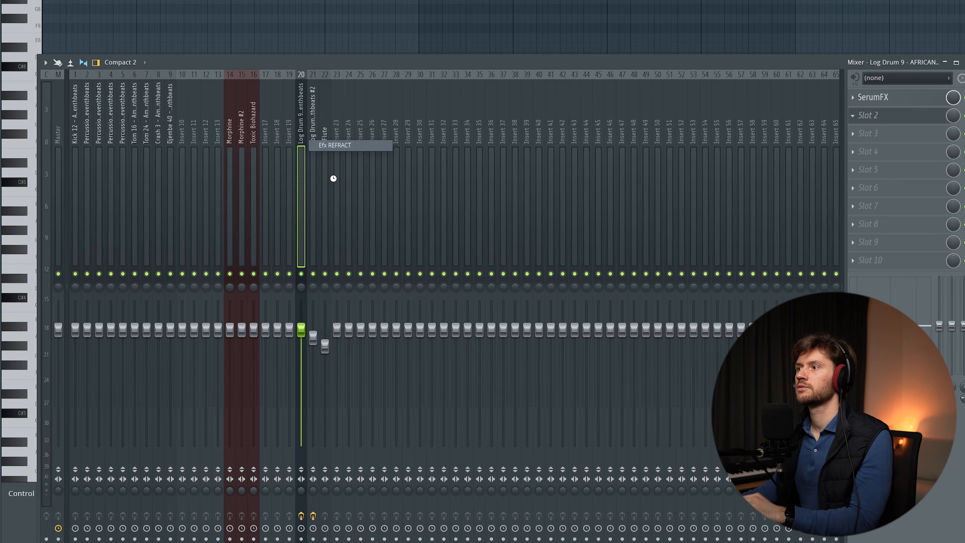
left_click_drag(68, 0, 309, 119)
key("space")
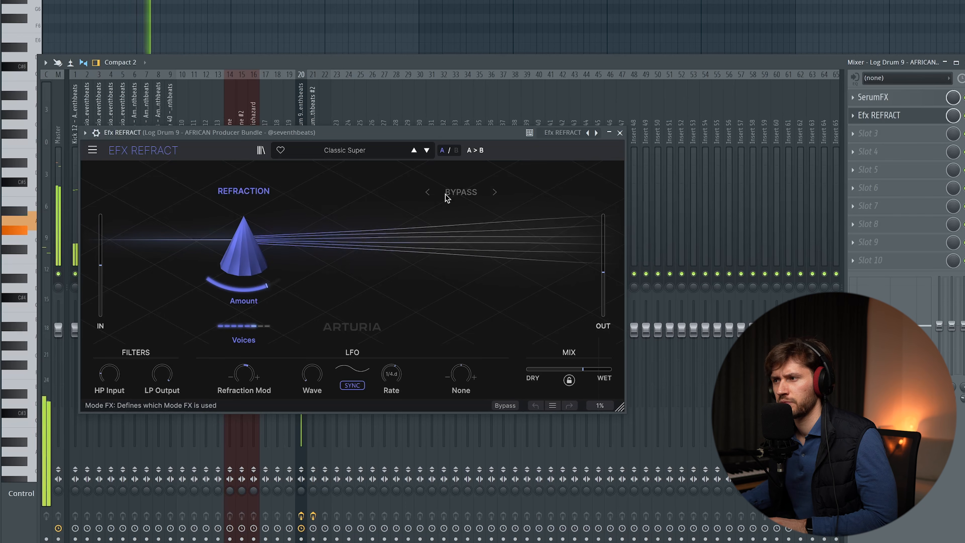
Load REFRACT's Lofi Tape Spread preset, change the distortion algorithm to Sine Folder and lower the mix to about 0.45
left_click(427, 151)
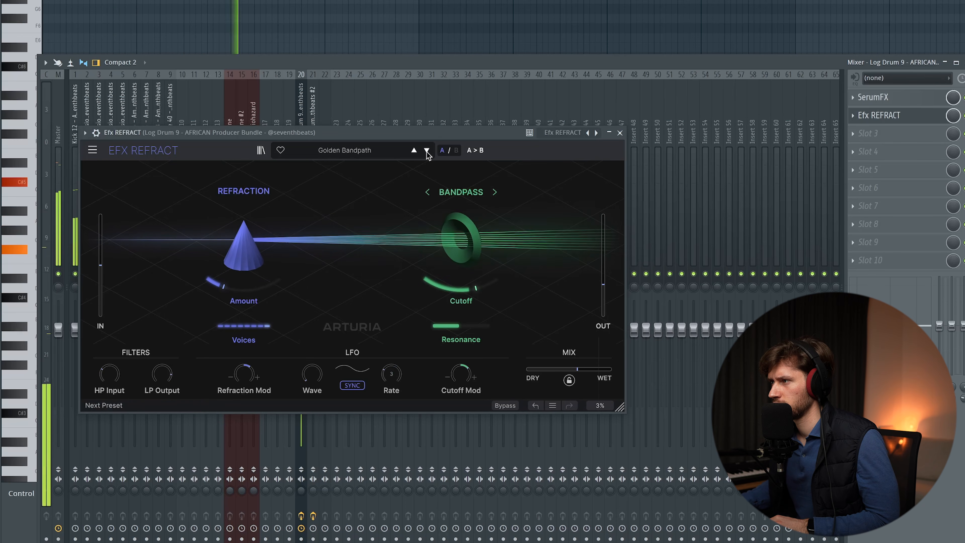
left_click(427, 151)
left_click(426, 151)
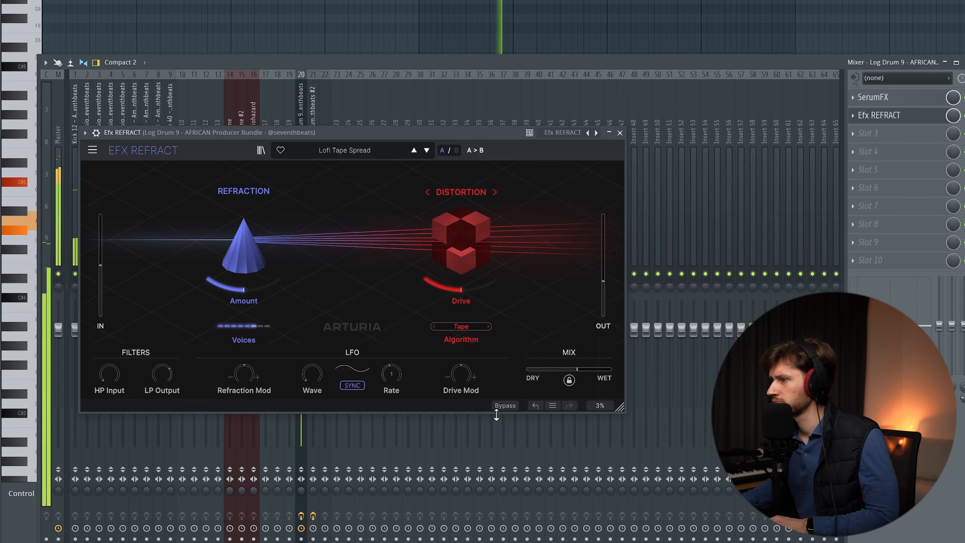
left_click(488, 327)
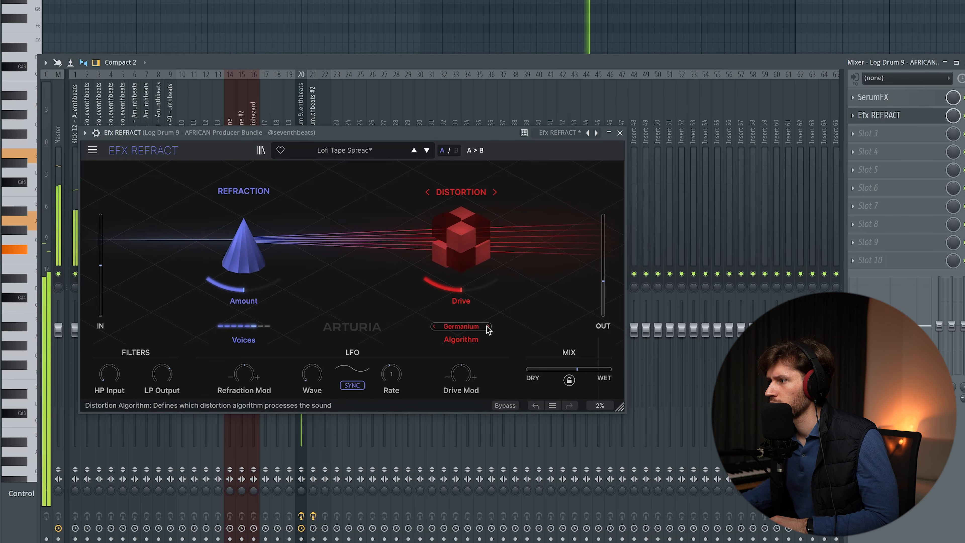
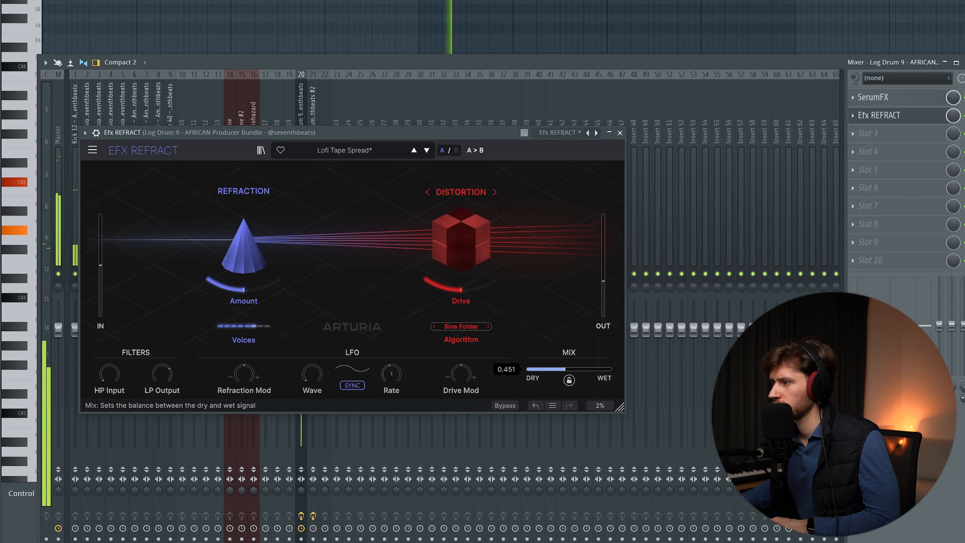
left_click_drag(567, 369, 561, 369)
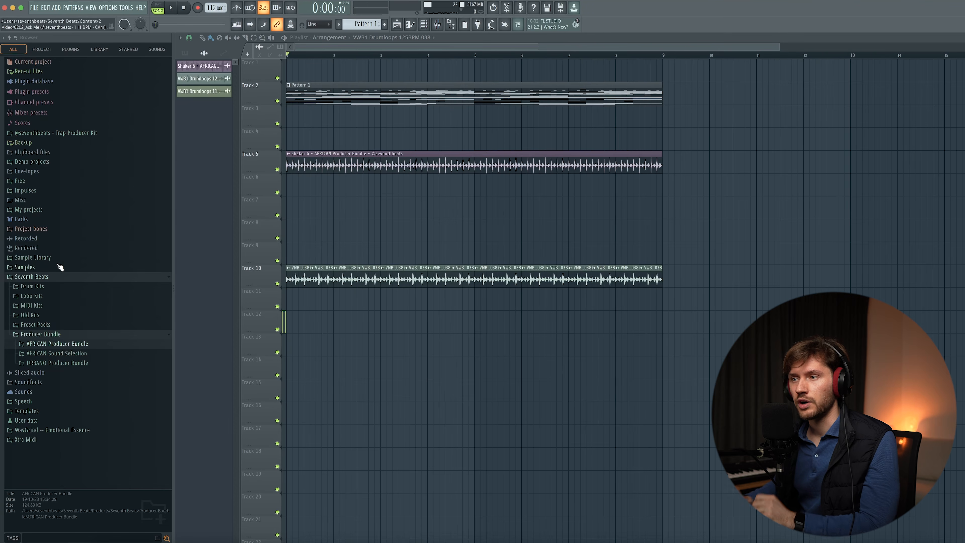
Place the Drum Roll 12 sample from the AFRICAN Drum Rolls folder on playlist Track 13 at bar 3
left_click(56, 344)
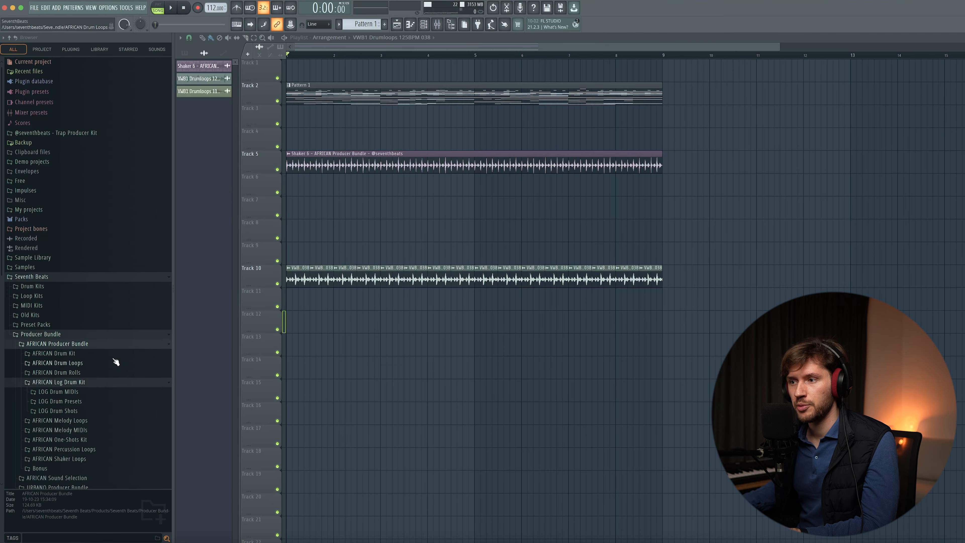
left_click(81, 382)
left_click(83, 376)
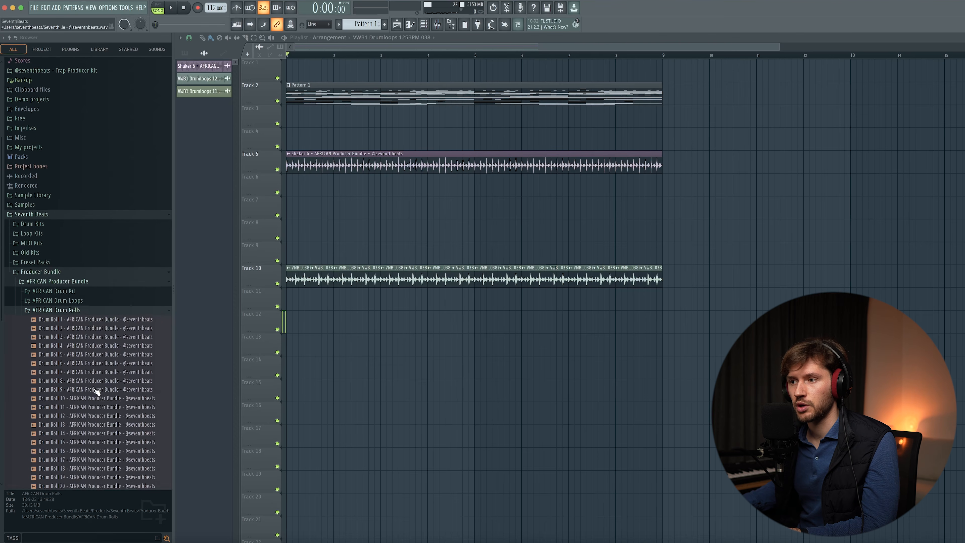
left_click_drag(95, 391, 416, 349)
Play the drum roll from just after bar 4, set its channel volume to 40%, and stop playback
left_click(440, 54)
key("space")
double_click(444, 351)
key("space")
key("space")
left_click_drag(232, 90, 232, 112)
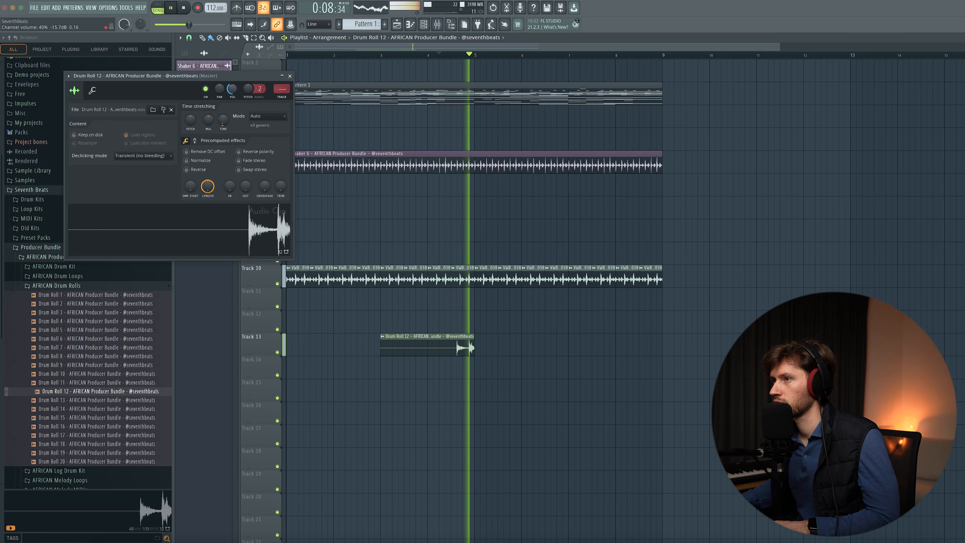
left_click(290, 76)
key("space")
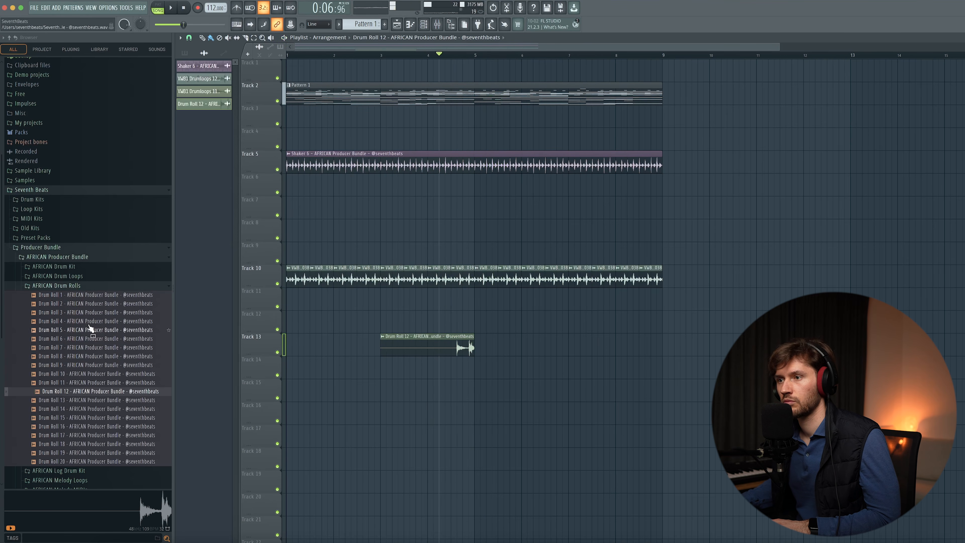
Place Signature FX 2 from the Amapiano Paradise Drum Kit's Amapiano Signature FX folder on playlist Track 16 at bar 1
left_click(69, 286)
left_click(57, 292)
left_click(48, 287)
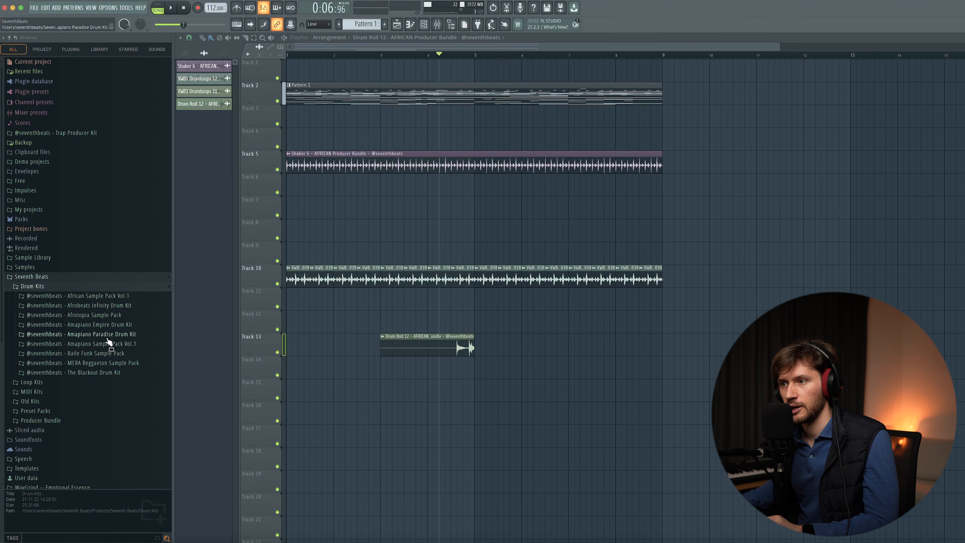
left_click(115, 334)
left_click(38, 373)
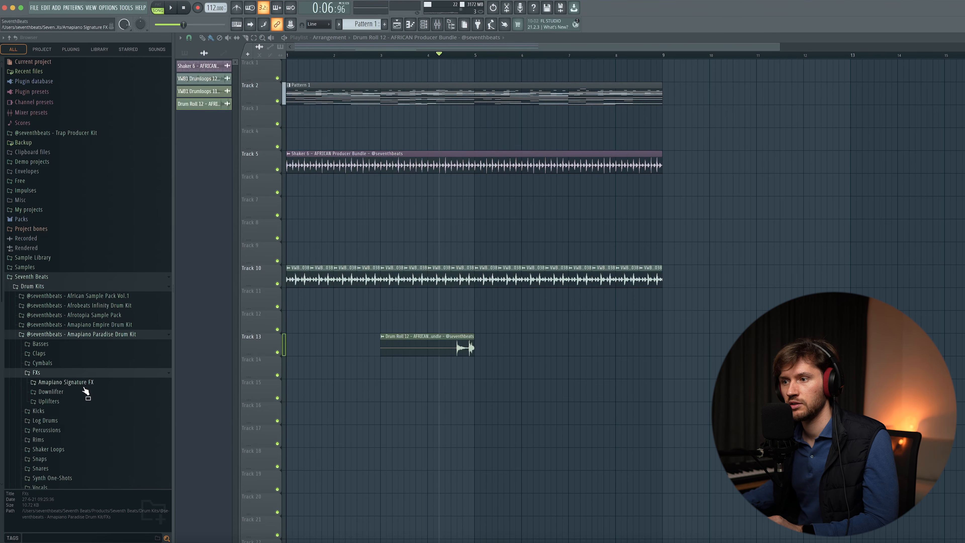
left_click(82, 382)
mouse_move(87, 404)
left_mouse_down()
mouse_move(556, 413)
mouse_move(289, 414)
left_mouse_up()
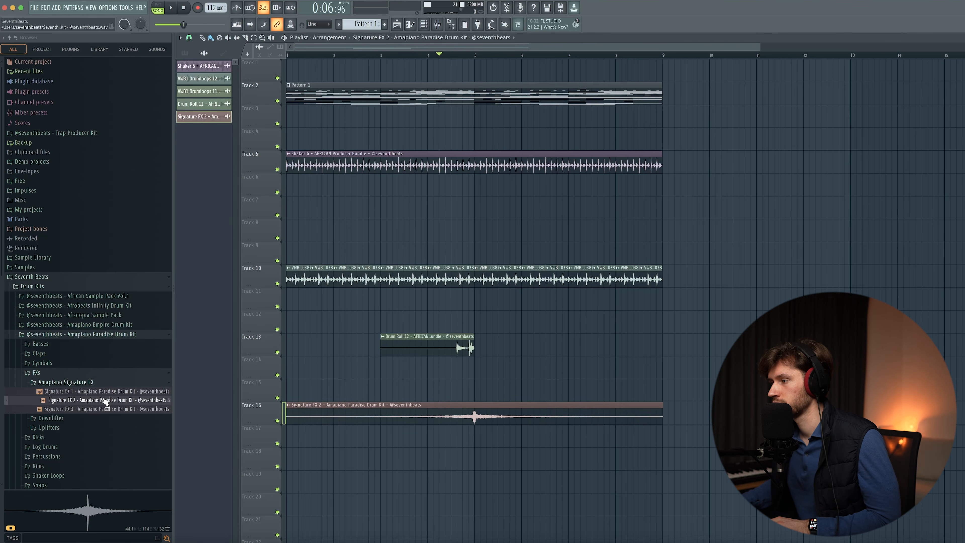
Play the arrangement, lower the Signature FX 2 channel volume to about 41%, close its settings and stop playback
double_click(502, 424)
key("space")
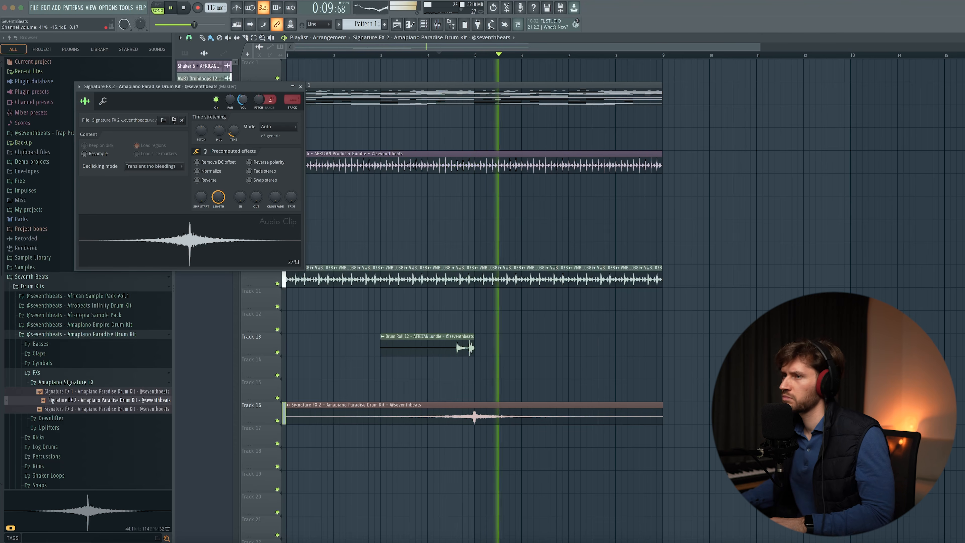
left_click(301, 87)
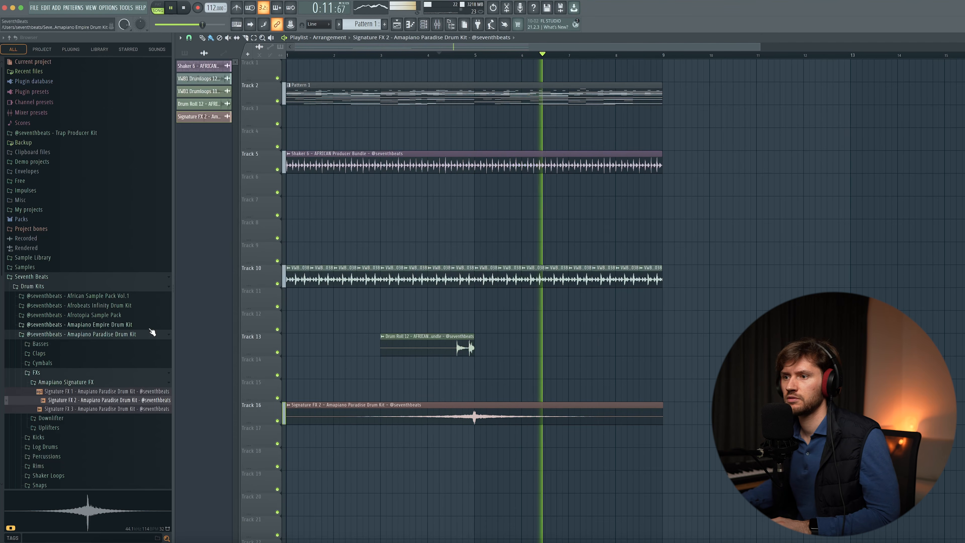
left_click(62, 373)
key("space")
Show the unsorted channels in the channel rack and add a Fruity DX10 generator
key("F6")
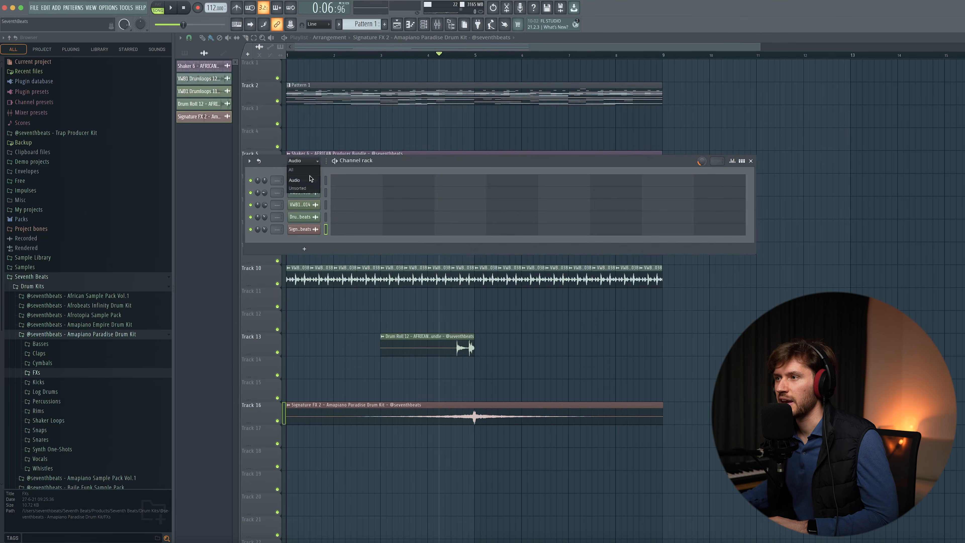
left_click_drag(385, 164, 397, 174)
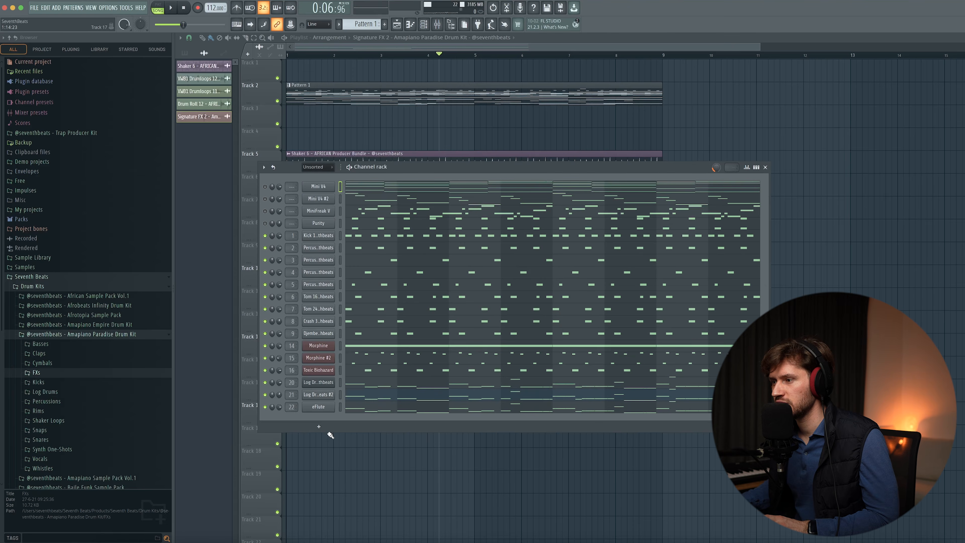
left_click(318, 427)
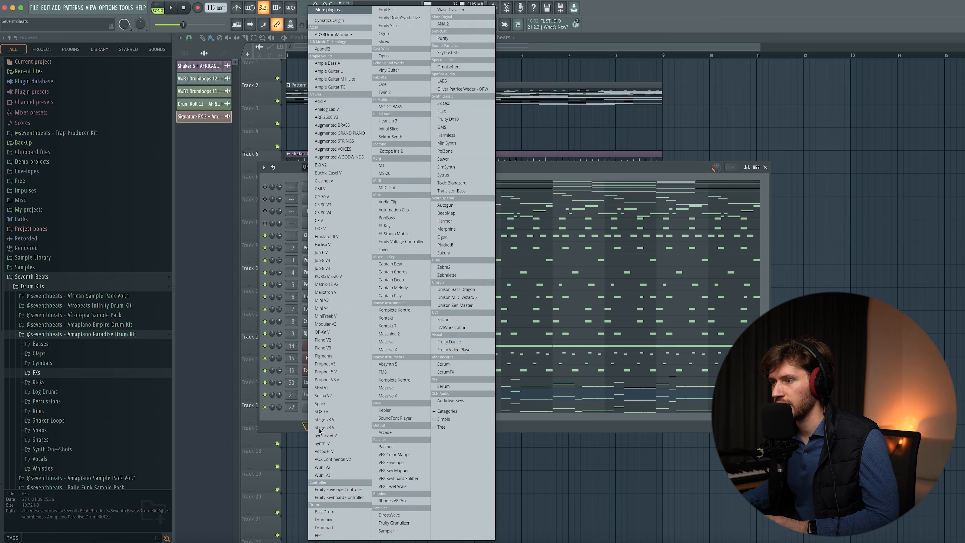
left_click(336, 10)
left_click(515, 525)
type("dx")
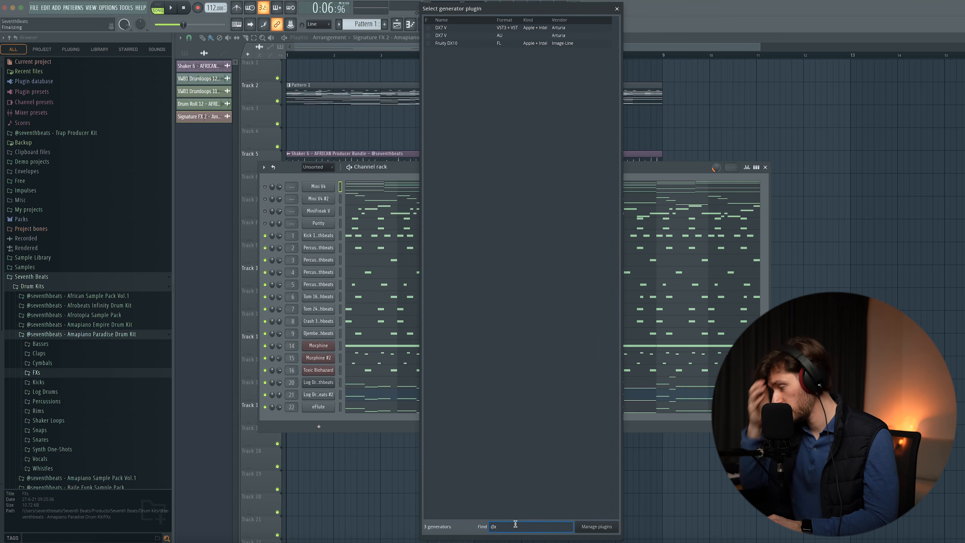
double_click(446, 43)
left_click_drag(86, 12, 378, 143)
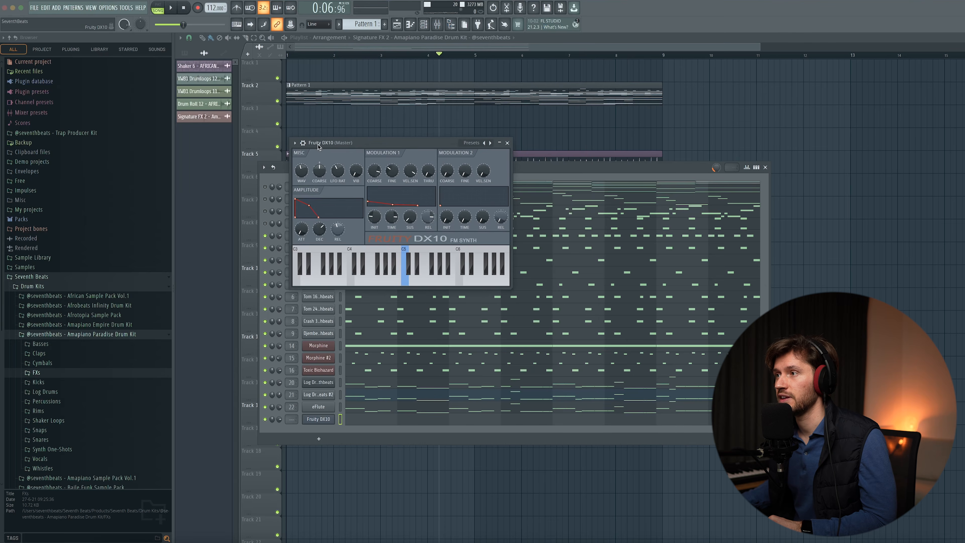
Load the FM Sub preset in Fruity DX10 and hide its window
left_click(294, 143)
mouse_move(321, 166)
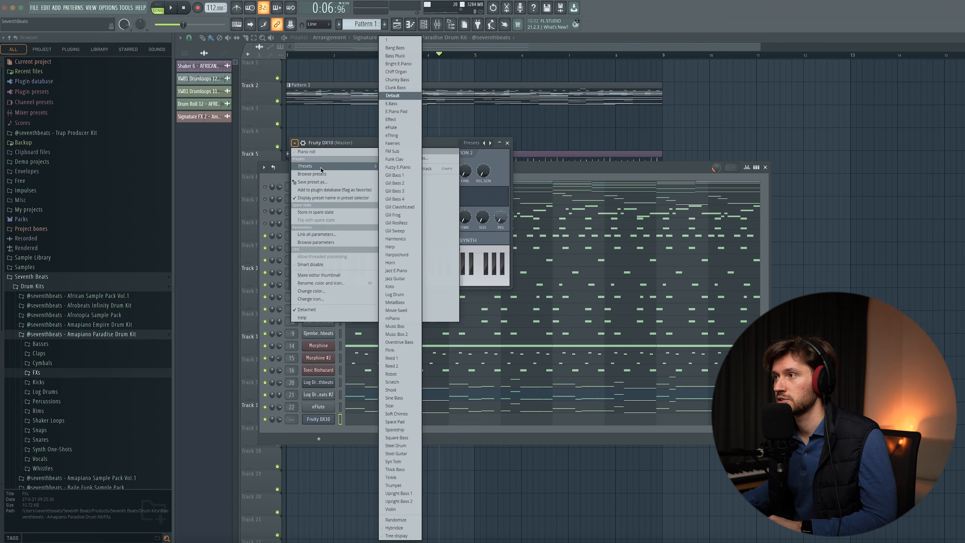
left_click(397, 151)
left_click(500, 143)
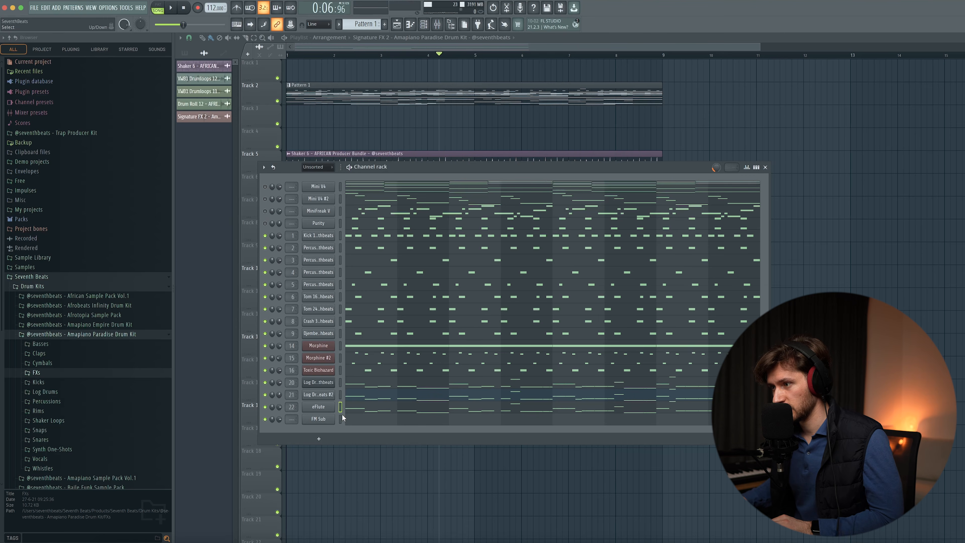
Copy the eFlute channel's notes into the FM Sub channel, open them in the piano roll and play the pattern
key("space")
key("space")
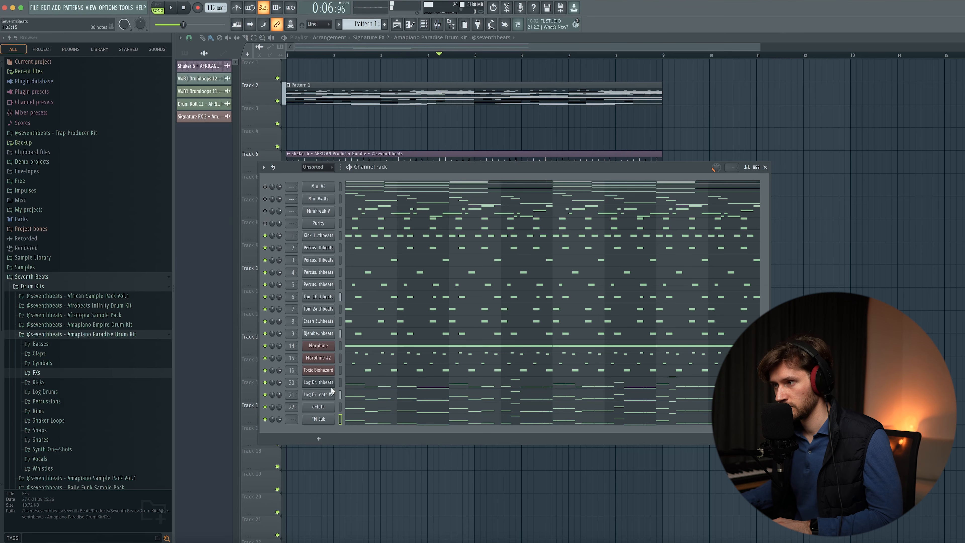
left_click(370, 422)
scroll(197, 355, "down", 2)
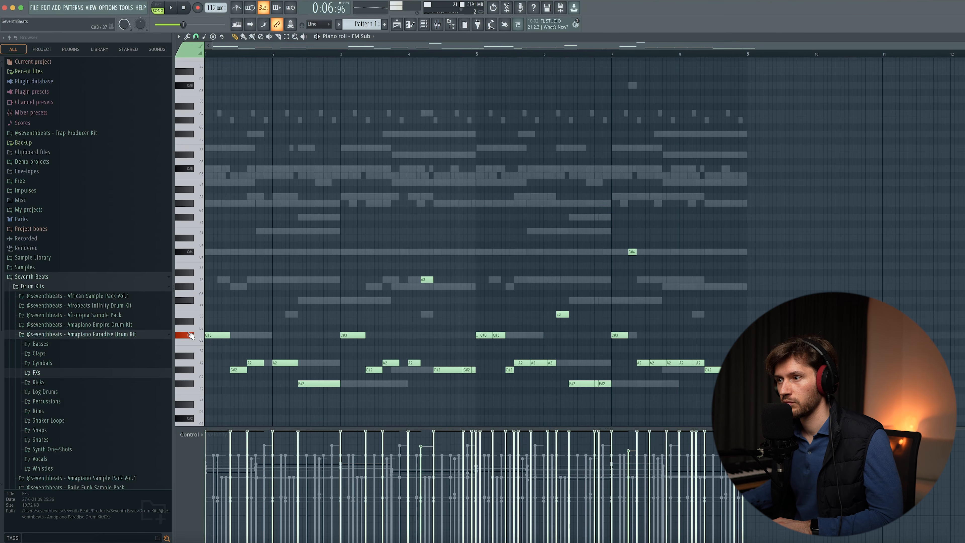
key("space")
key("space")
key("space")
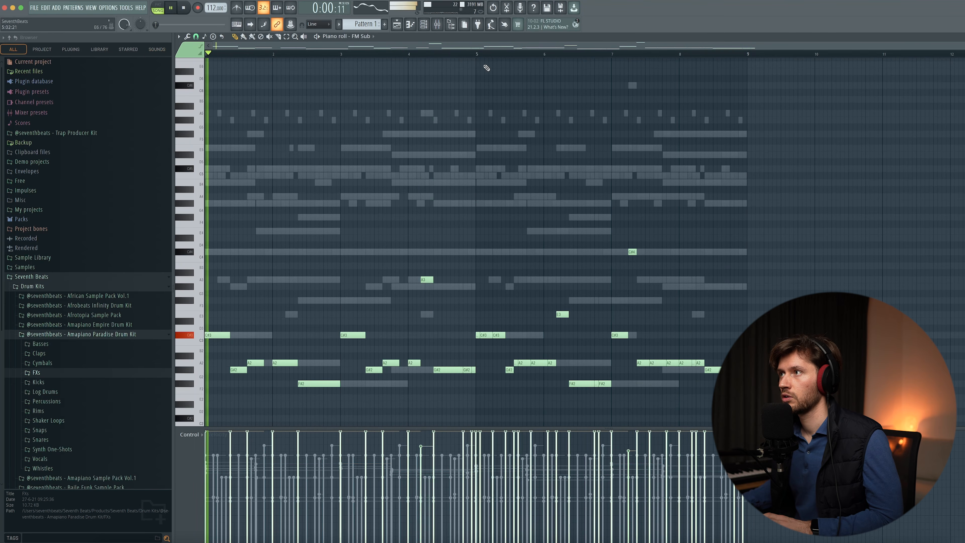
Route the FM Sub channel to mixer insert 23, lower that insert's fader and stop playback
key("F6")
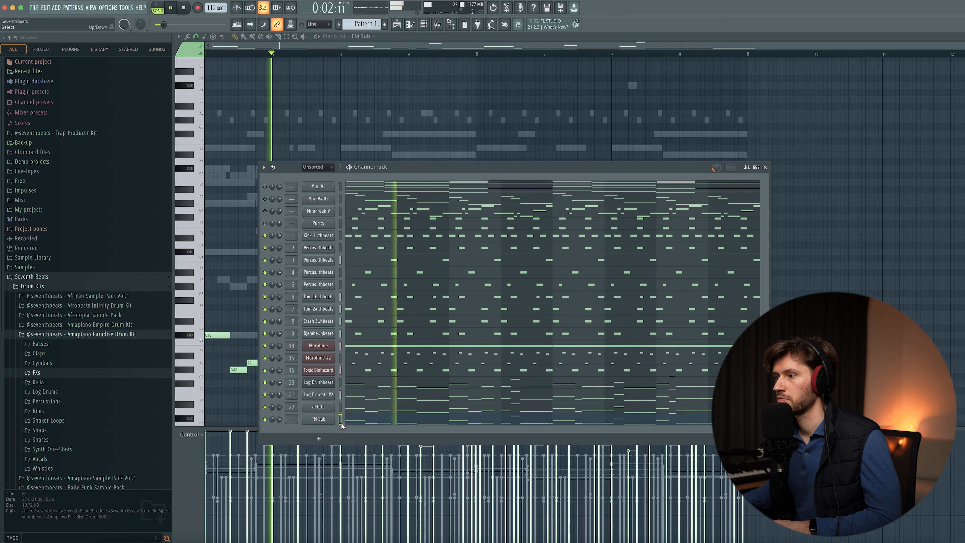
left_click(438, 26)
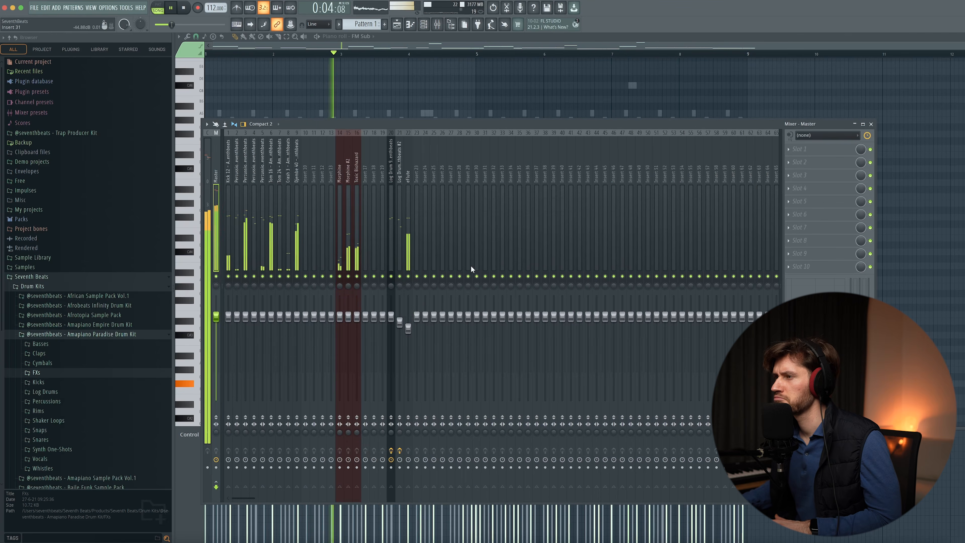
right_click(420, 170)
mouse_move(456, 222)
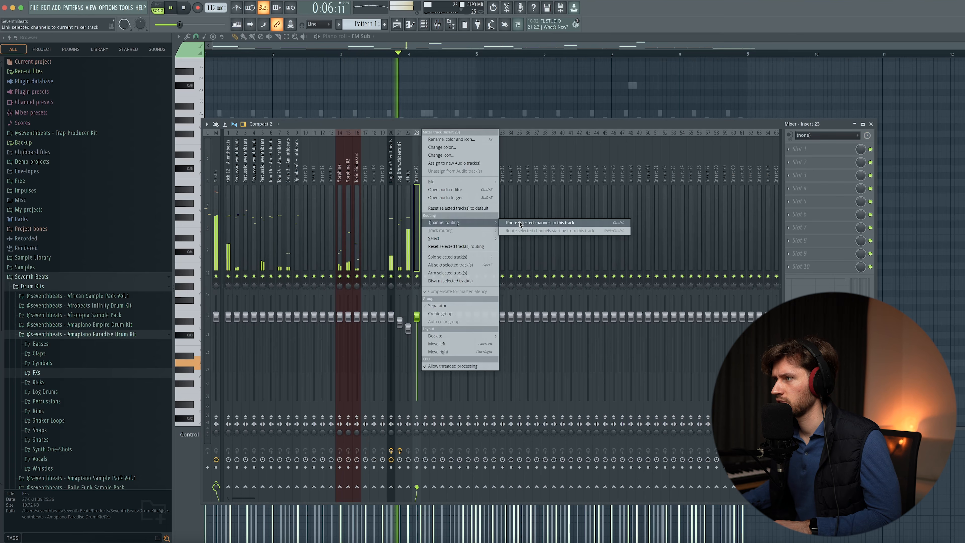
left_click(532, 223)
key("space")
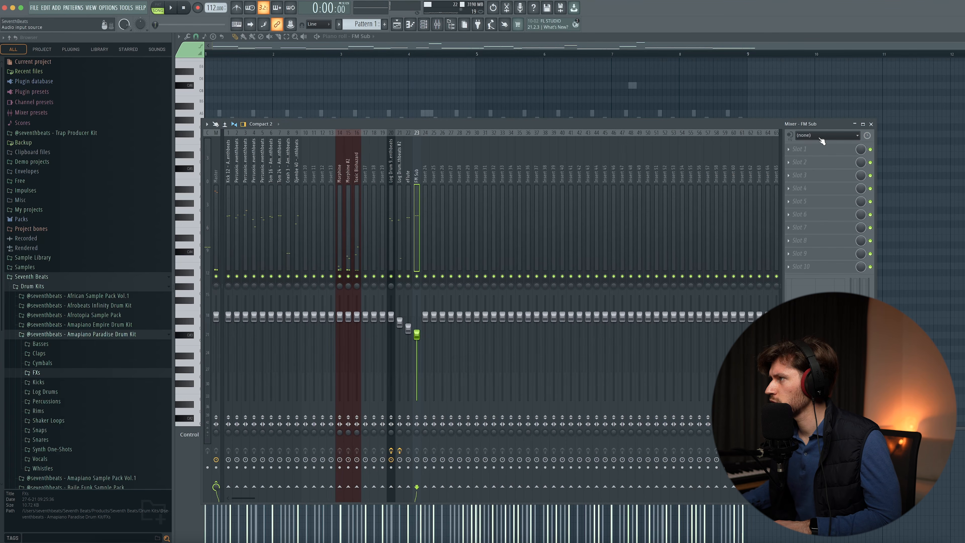
Add Efx REFRACT in the first effect slot of the FM Sub mixer track and start playback
left_click(814, 150)
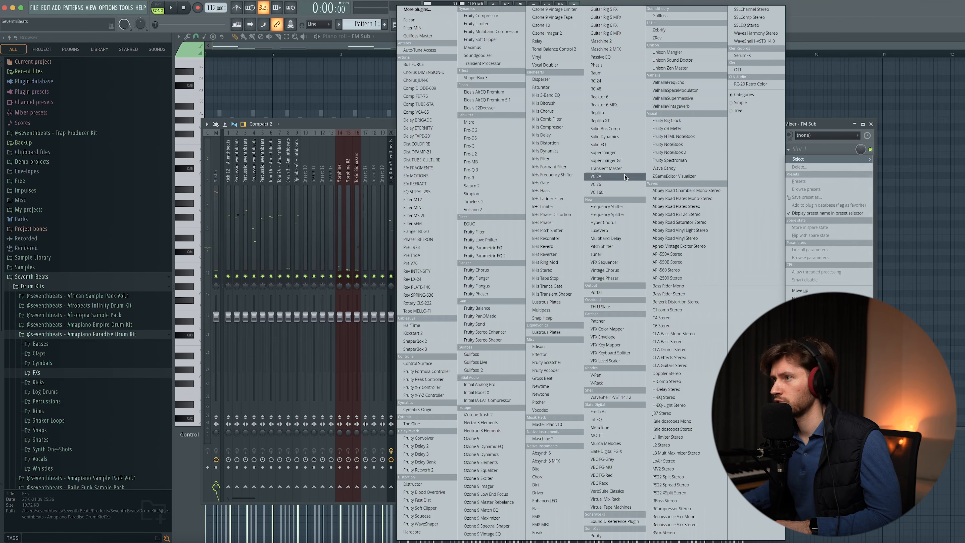
left_click(429, 185)
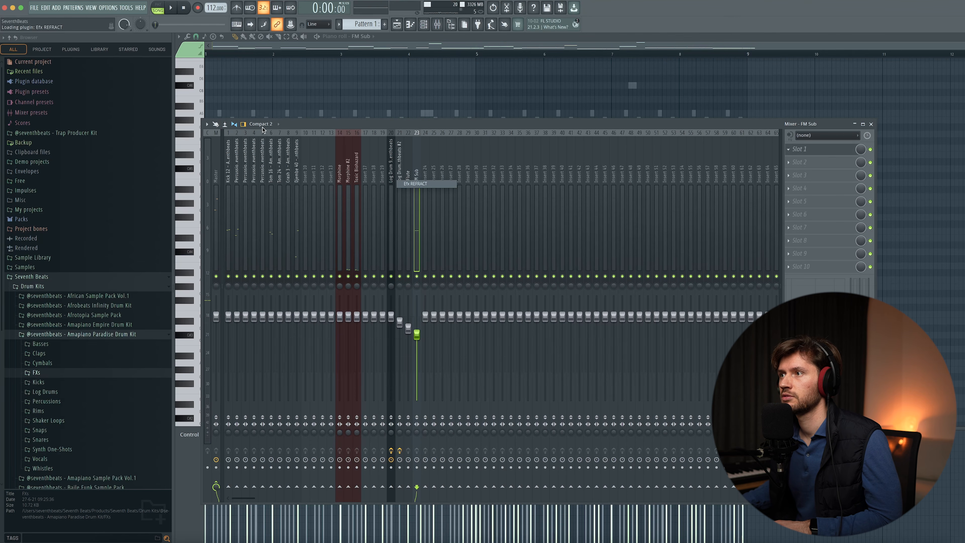
left_click_drag(154, 16, 424, 189)
key("space")
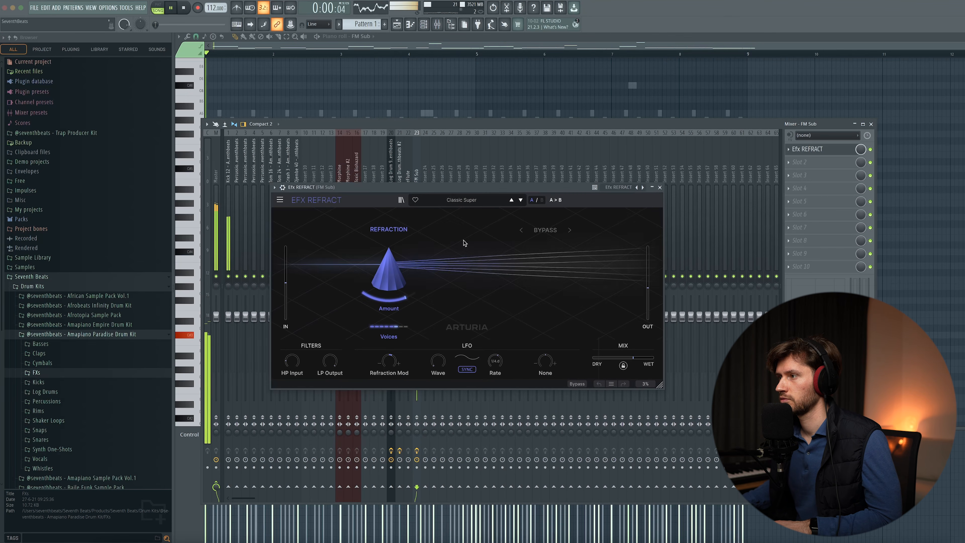
Browse REFRACT's presets to Lofi Tape Spread for the FM Sub track, close the plugin and stop playback
left_click(522, 200)
left_click(521, 200)
left_click(521, 200)
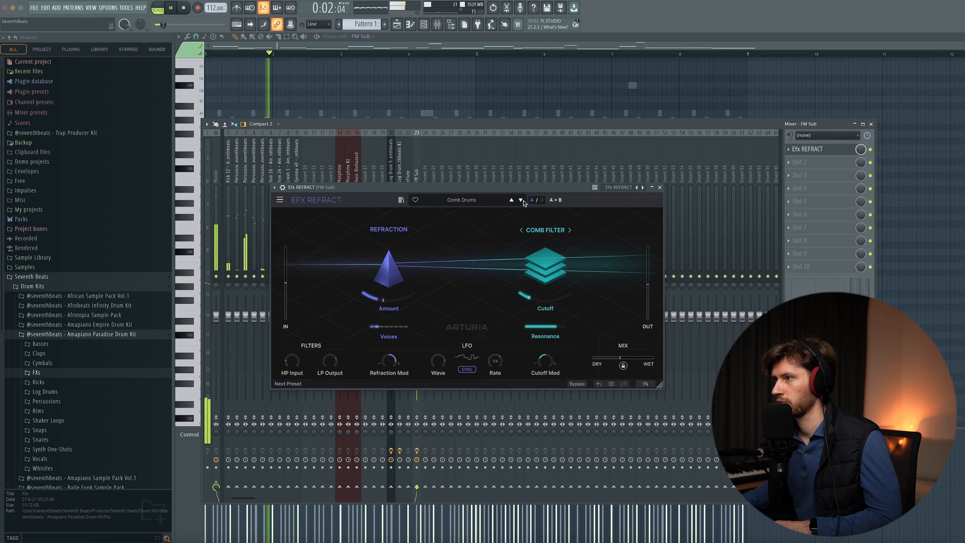
left_click(520, 200)
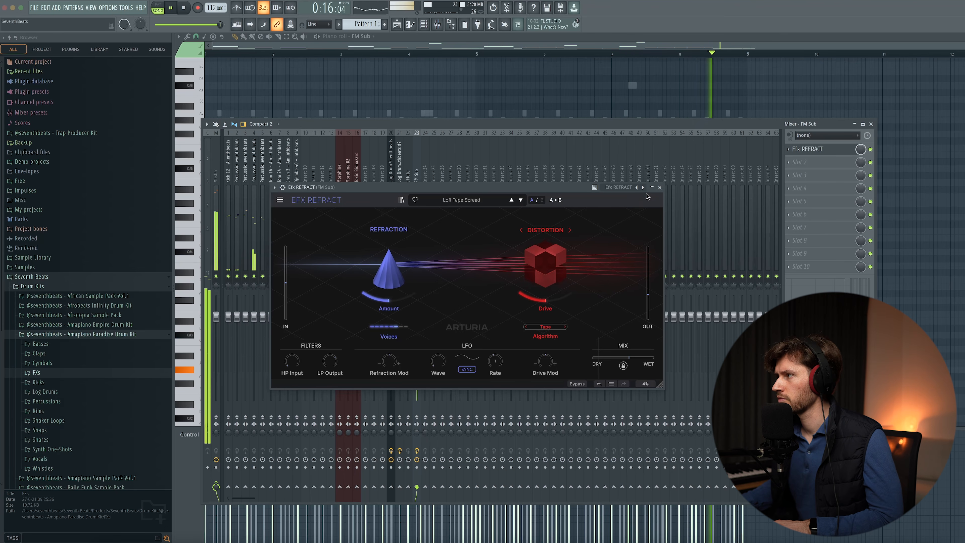
left_click(659, 187)
key("space")
Select bars 1 and 2 in the playlist and open the Log Drum 9 channel's Fruity DX10 settings
left_click(396, 24)
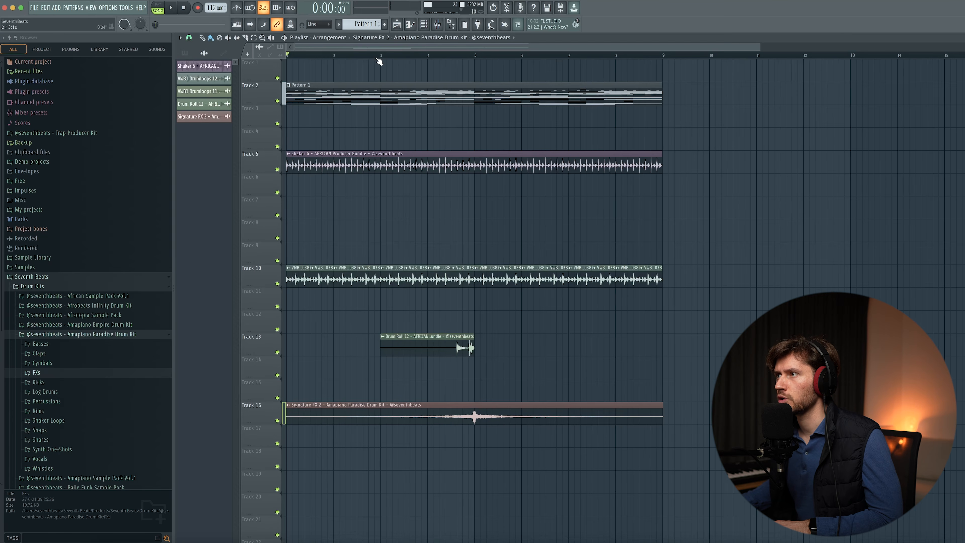
left_click_drag(378, 57, 253, 63)
left_click(430, 24)
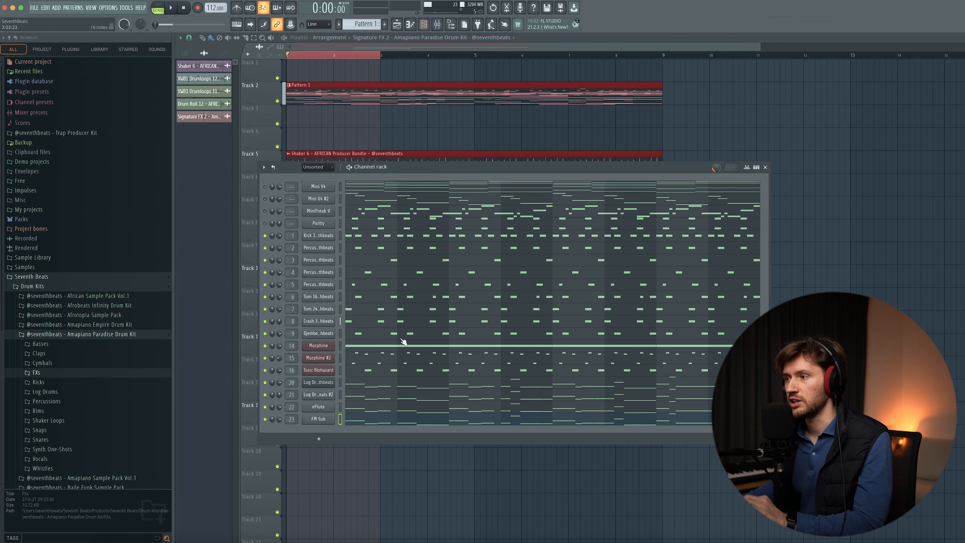
left_click(326, 382)
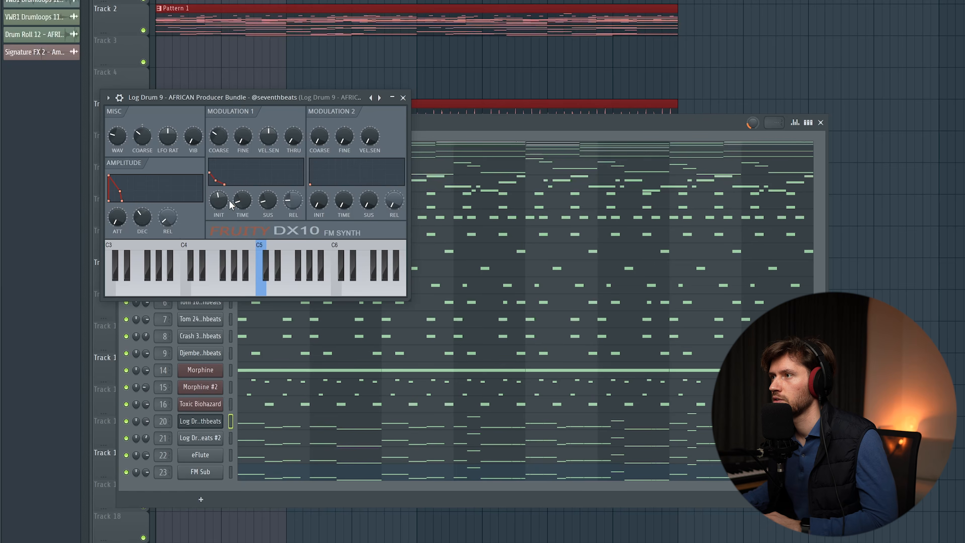
Play the selection while adjusting Log Drum 9's Modulation 1 initial level and sustain, ending on sustain, and stop playback
key("space")
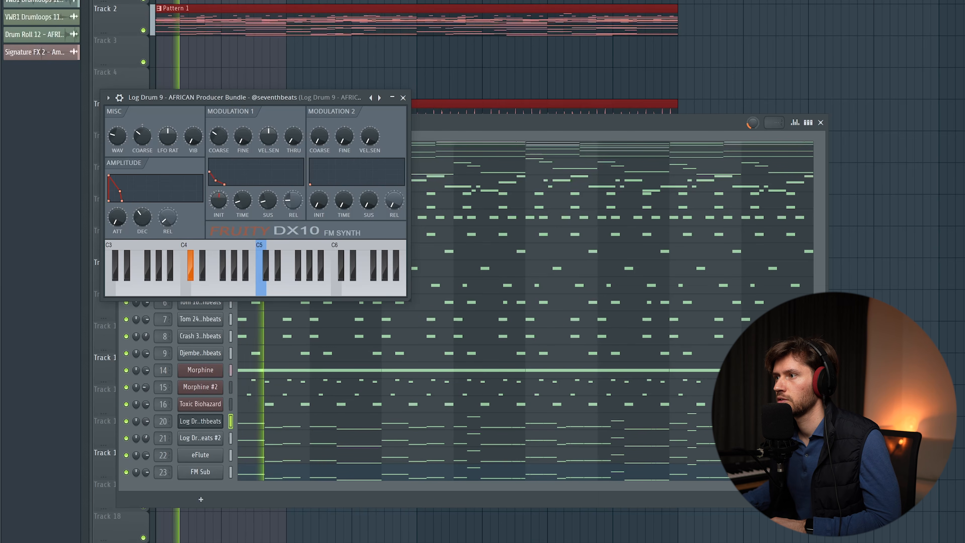
left_click_drag(218, 200, 268, 194)
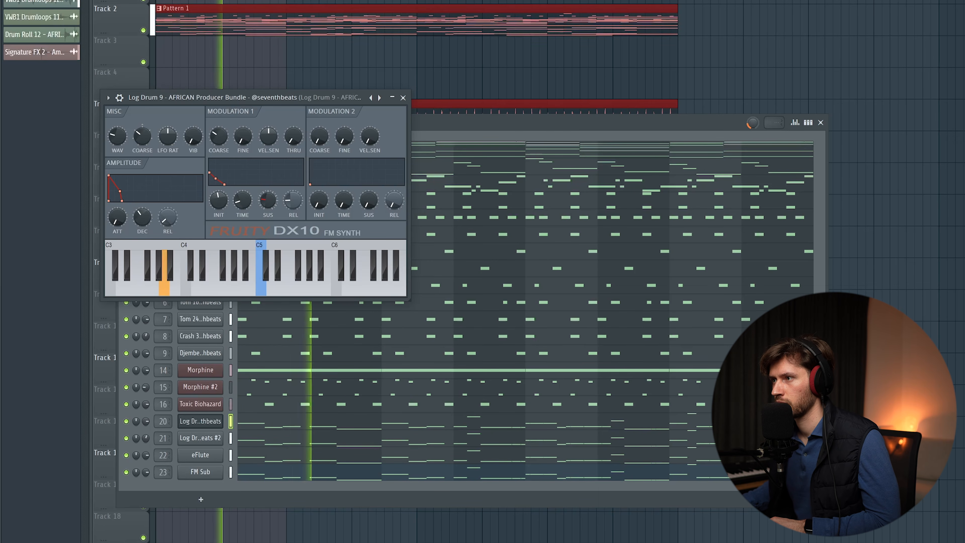
key("space")
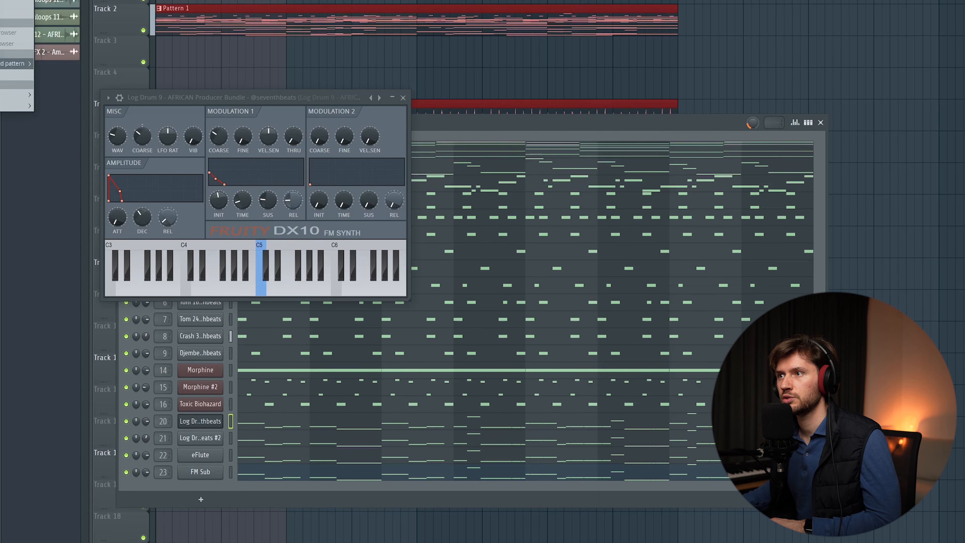
Create an automation clip for Log Drum 9's Mod 1 Sustain over bars 1 and 2 and move it to Track 3
mouse_move(19, 94)
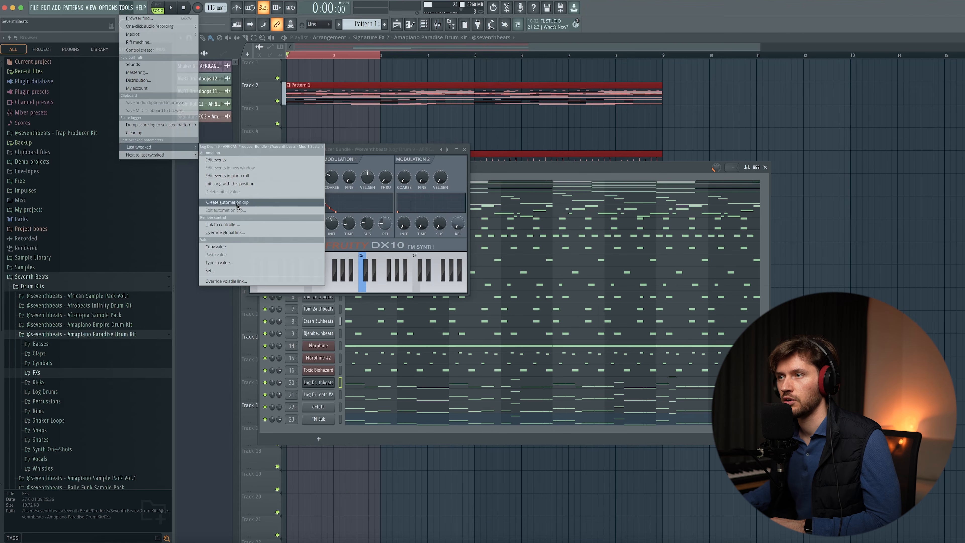
left_click(238, 204)
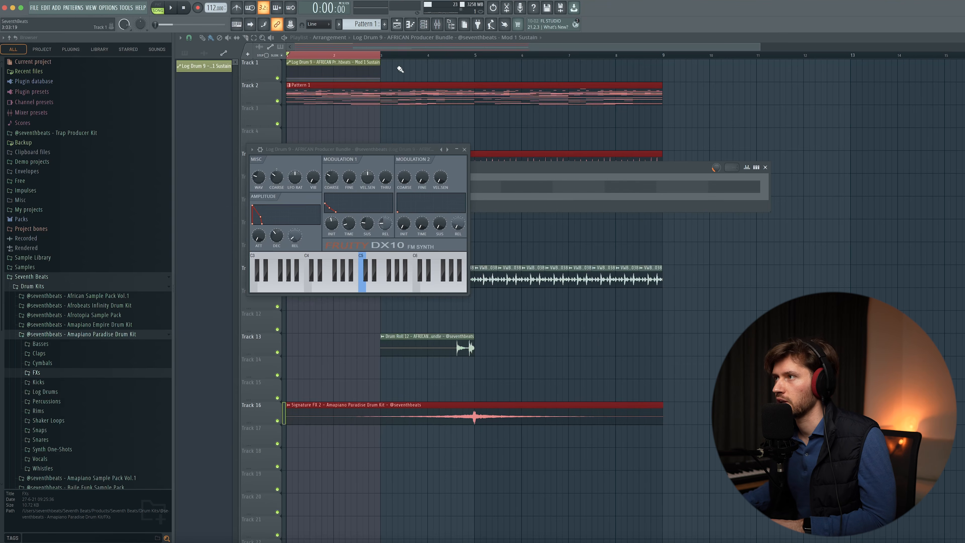
left_click_drag(760, 47, 498, 48)
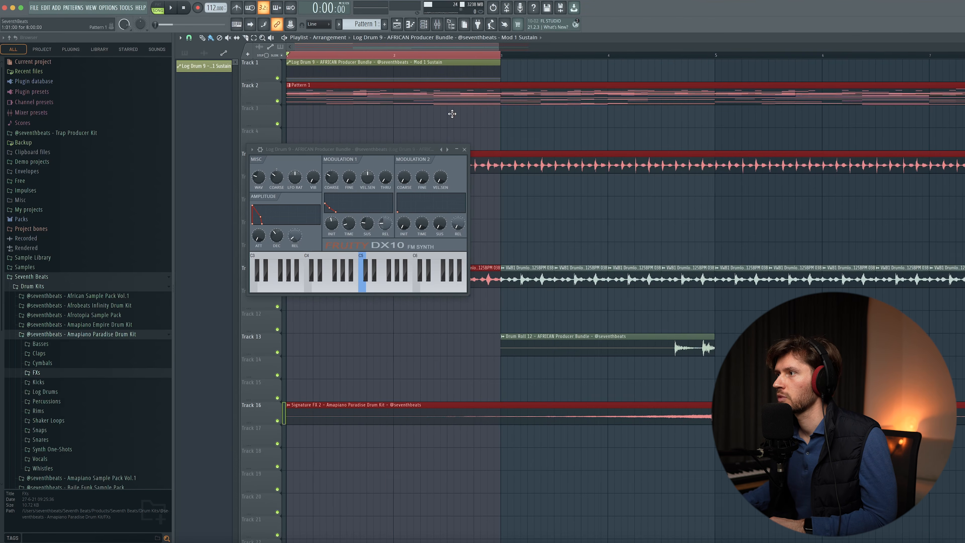
left_click(464, 150)
left_click_drag(422, 68, 433, 114)
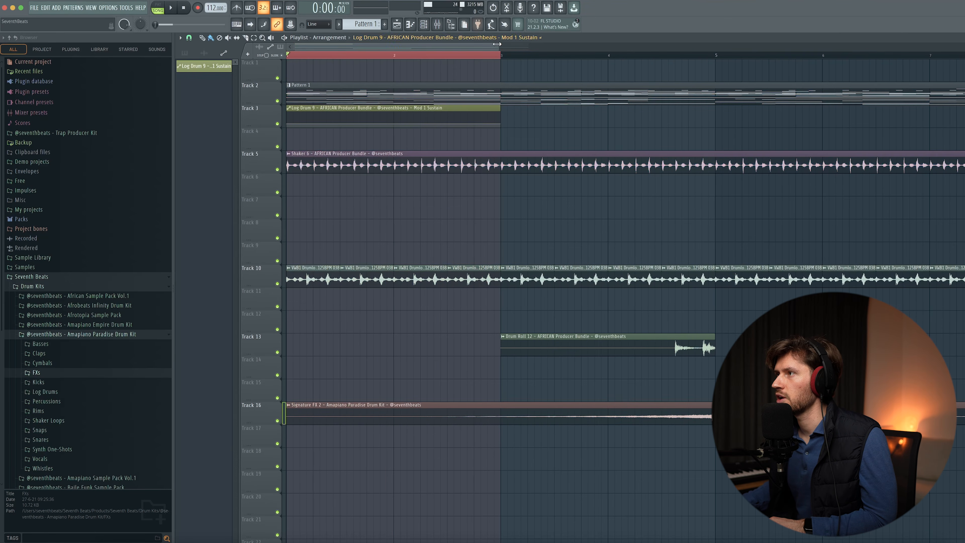
left_click_drag(496, 45, 405, 46)
left_click_drag(963, 55, 963, 38)
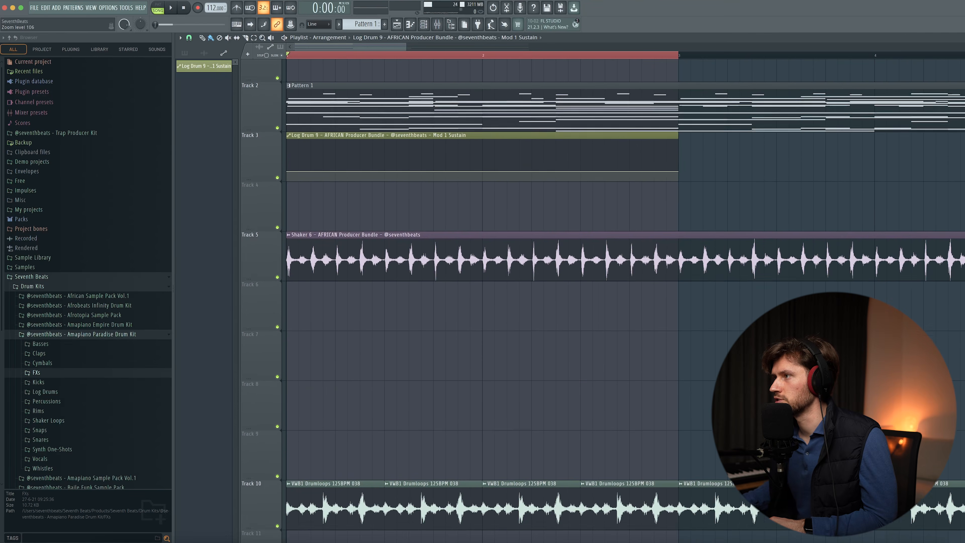
Play the selection and add points to the Mod 1 Sustain automation that raise its curve around the middle of bar 2
key("space")
left_click_drag(562, 175, 581, 168)
left_click_drag(568, 170, 568, 172)
key("space")
scroll(579, 169, "down", 5)
left_click(383, 53)
key("space")
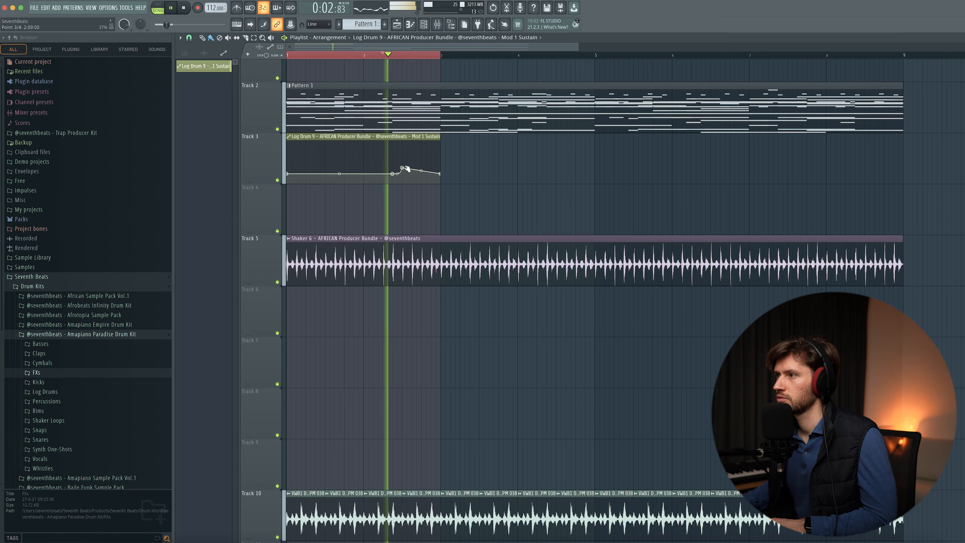
Reshape the automation points into a short peak in bar 2 while auditioning from near the end of bar 1
key("space")
key("space")
key("space")
left_click(358, 54)
key("space")
key("space")
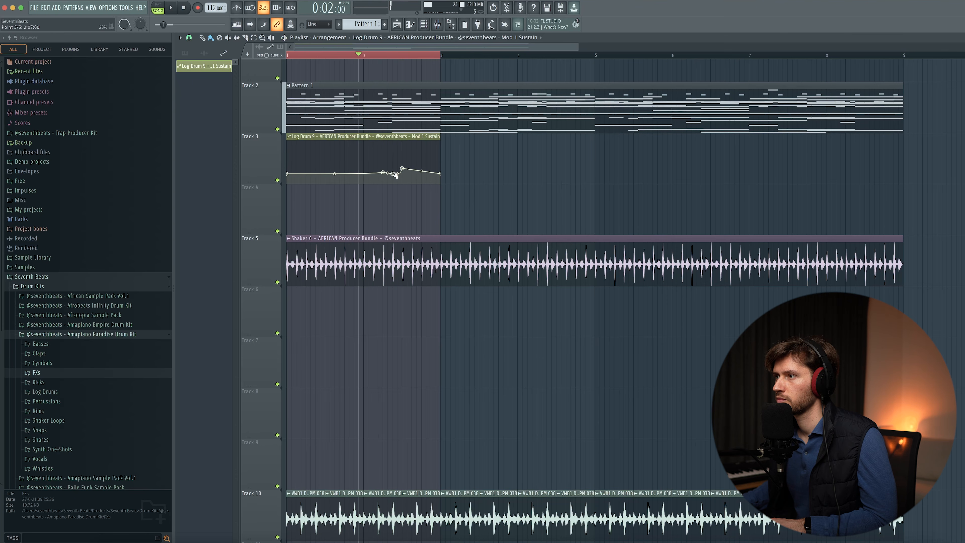
key("space")
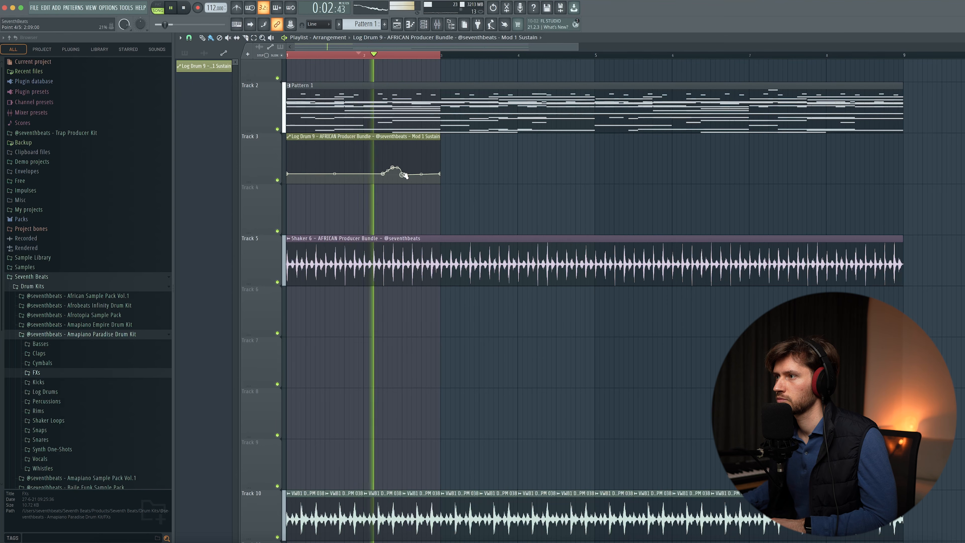
Fine-tune the curve and height of the automation peak at 2:07:00 in repeated short playbacks
key("space")
left_click_drag(402, 169, 398, 167)
key("space")
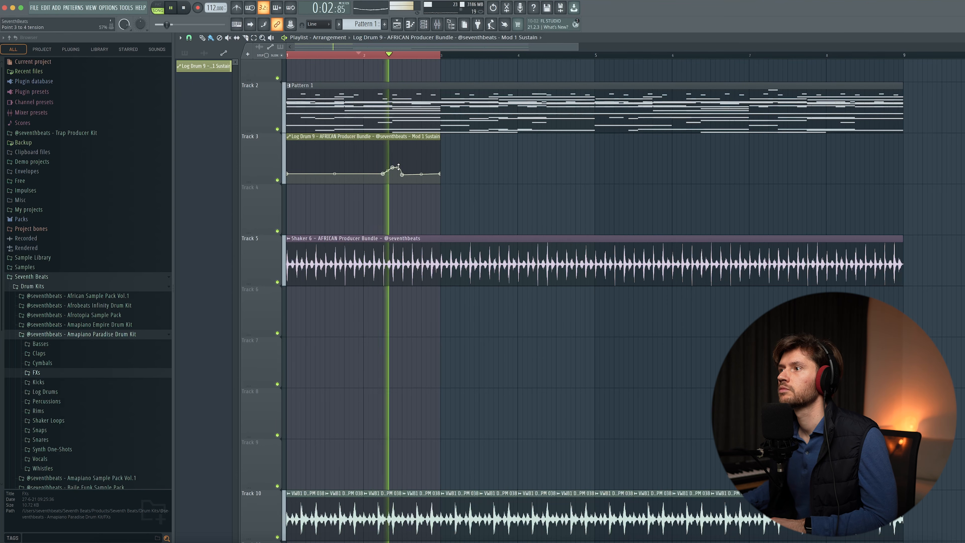
key("space")
key("space")
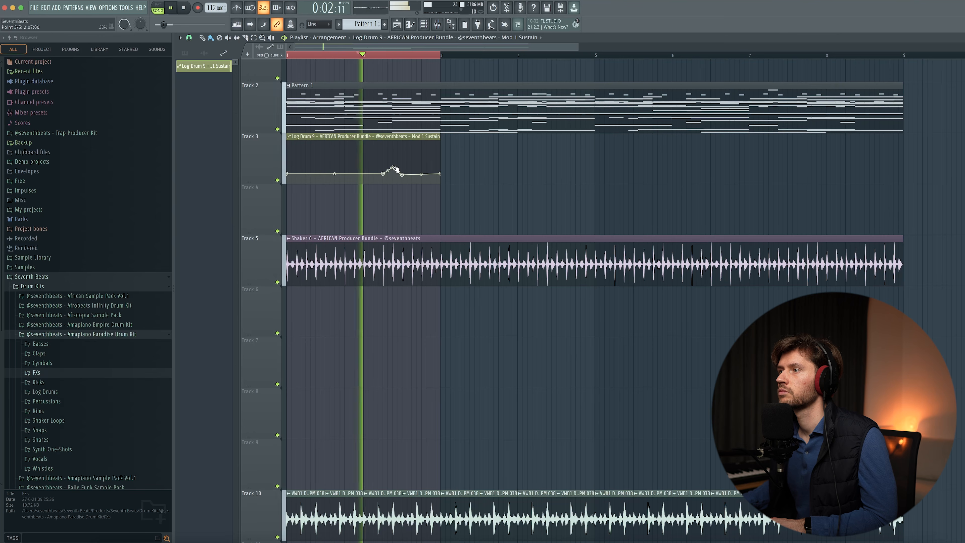
key("space")
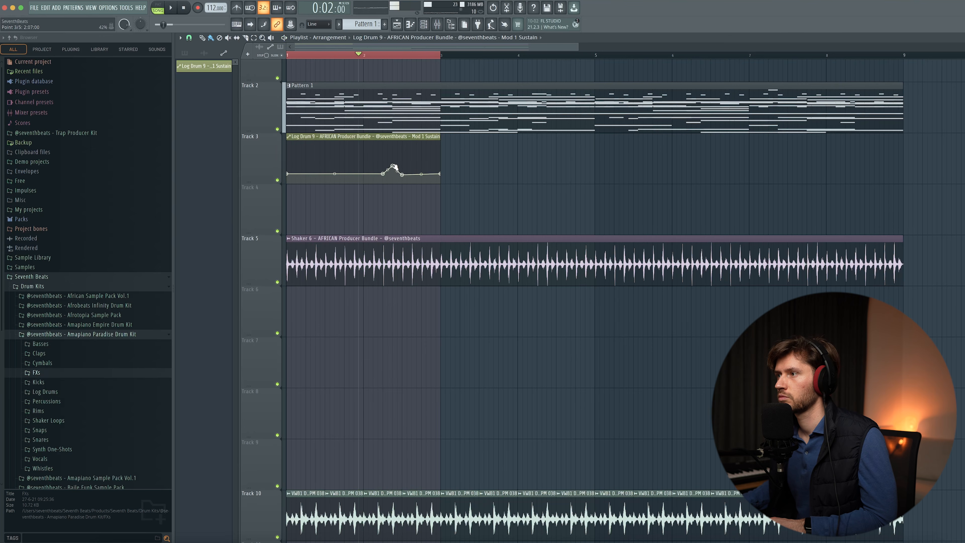
Duplicate the Mod 1 Sustain automation clip over bars 3 and 4 on Track 3 and play it back
key("space")
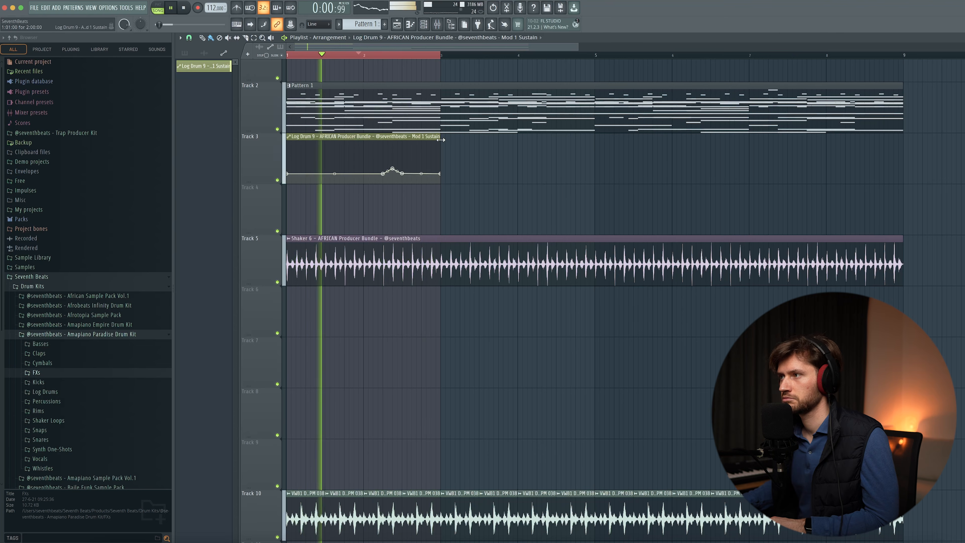
left_click(446, 152)
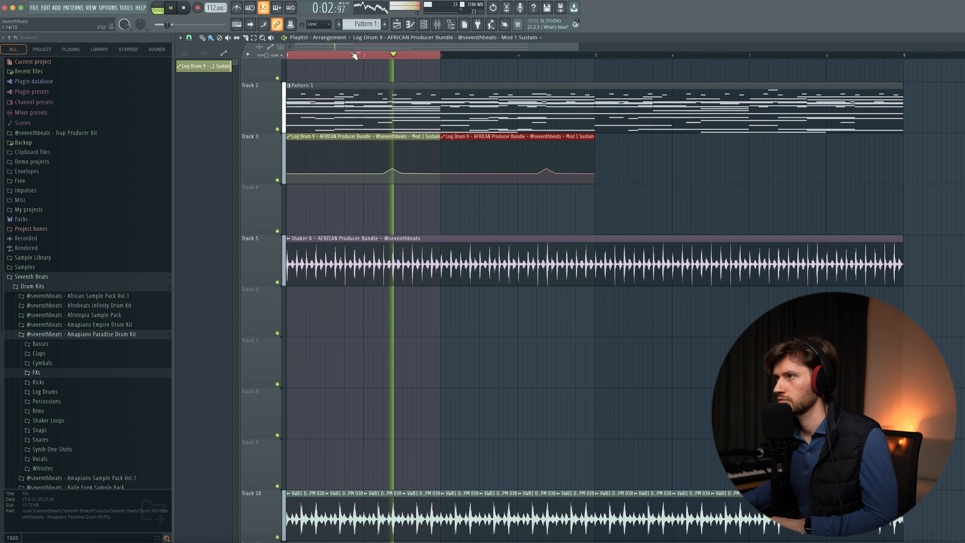
left_click_drag(440, 56, 333, 56)
left_click(679, 162)
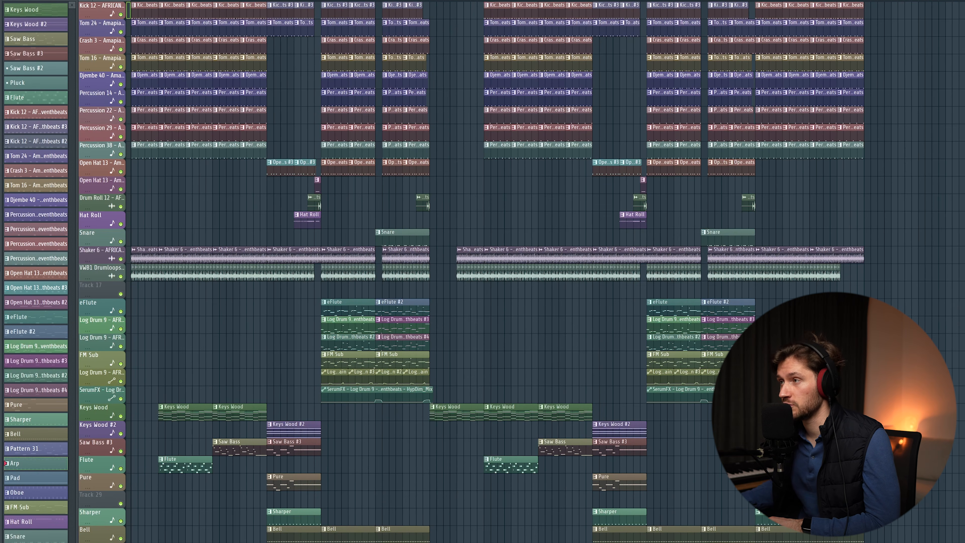
Play the finished arrangement from the build-up with the Hat Roll into the first log drum section
scroll(410, 79, "up", 3)
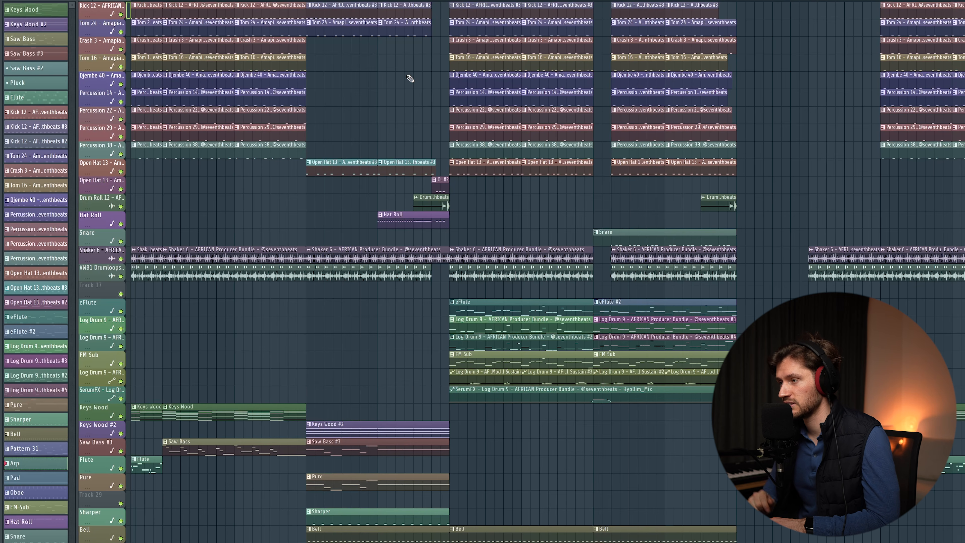
key("space")
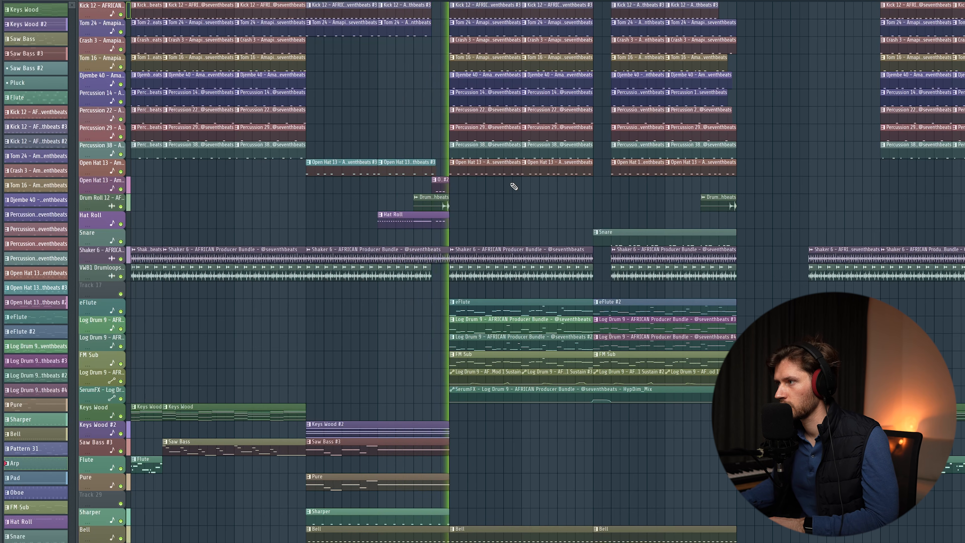
key("space")
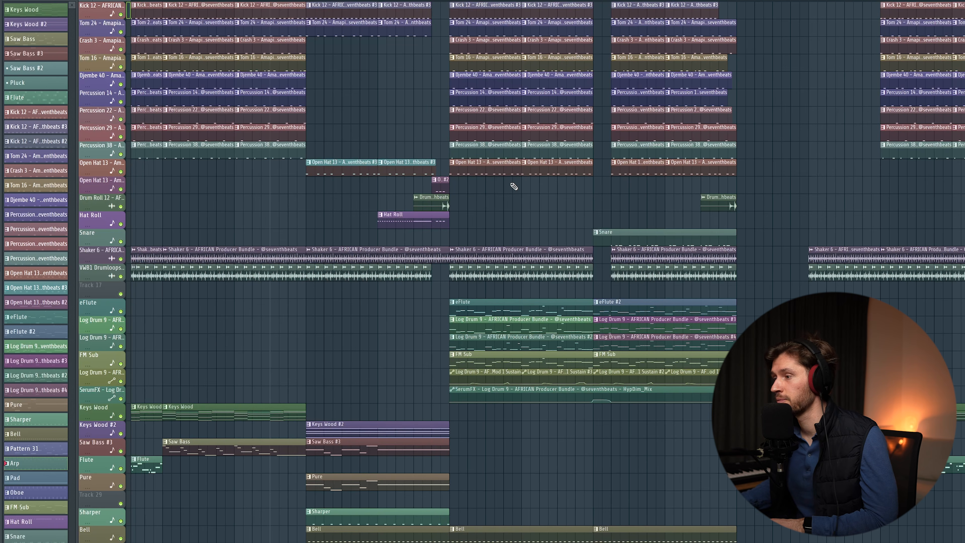
Leave only the eFlute, two Log Drum 9, FM Sub and two automation tracks audible and play that section
left_click(121, 347)
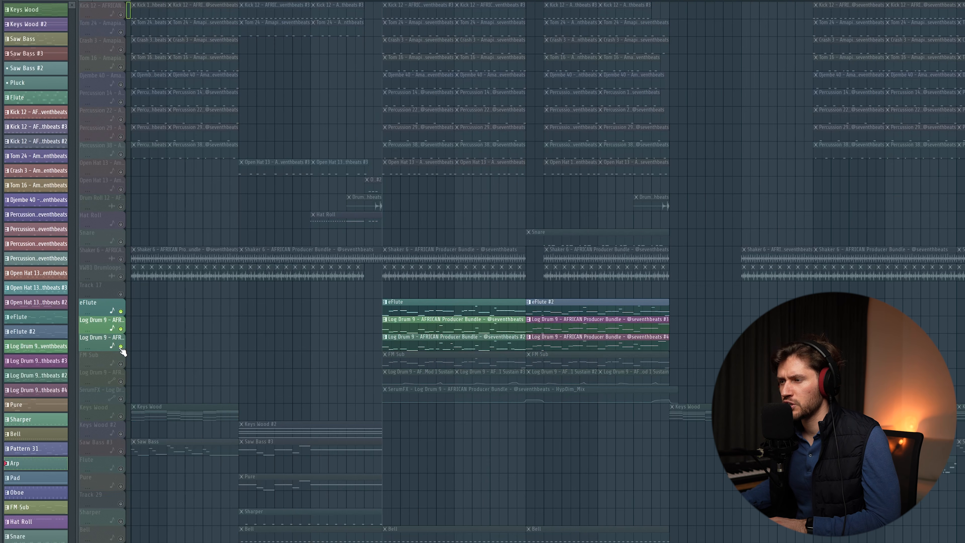
left_click(121, 364)
left_click(121, 381)
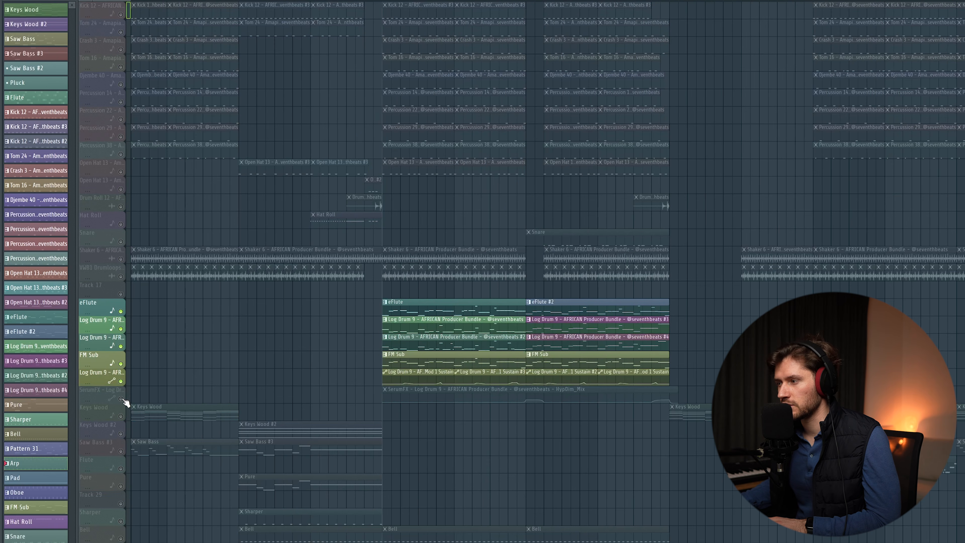
left_click(121, 399)
left_click_drag(190, 0, 262, 0)
scroll(396, 471, "down", 3)
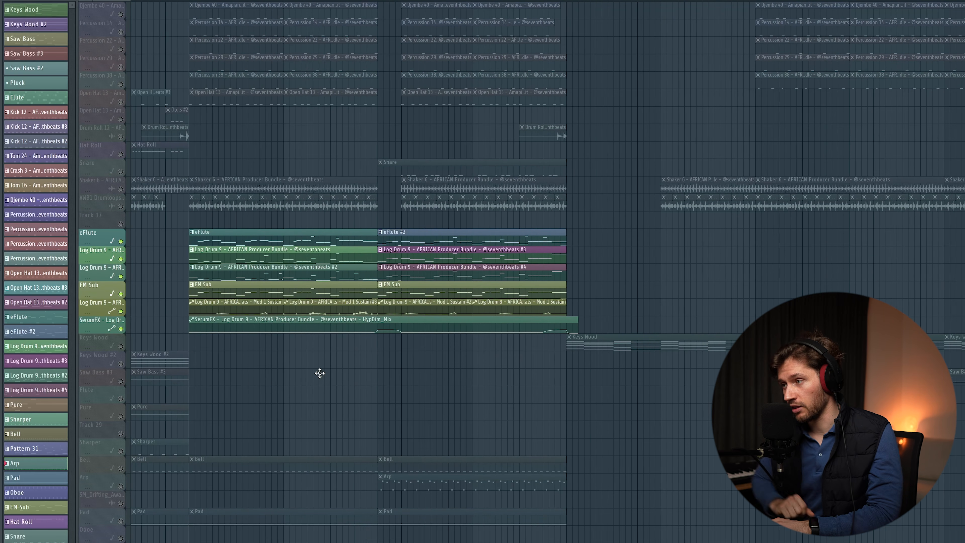
key("space")
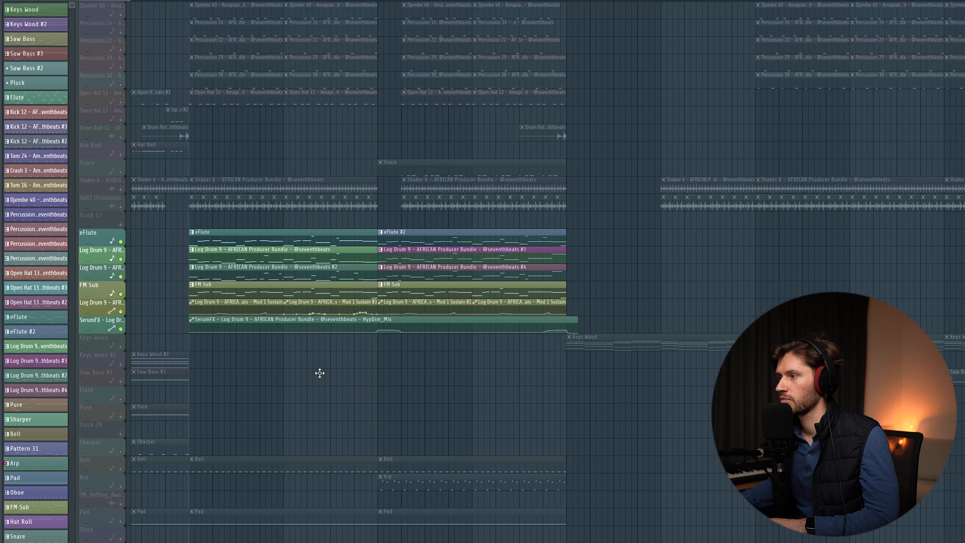
Examine the mixer's LOG bus, the log drum, eFlute and FM Sub tracks and the options for routing to LOG
key("F9")
left_click(353, 145)
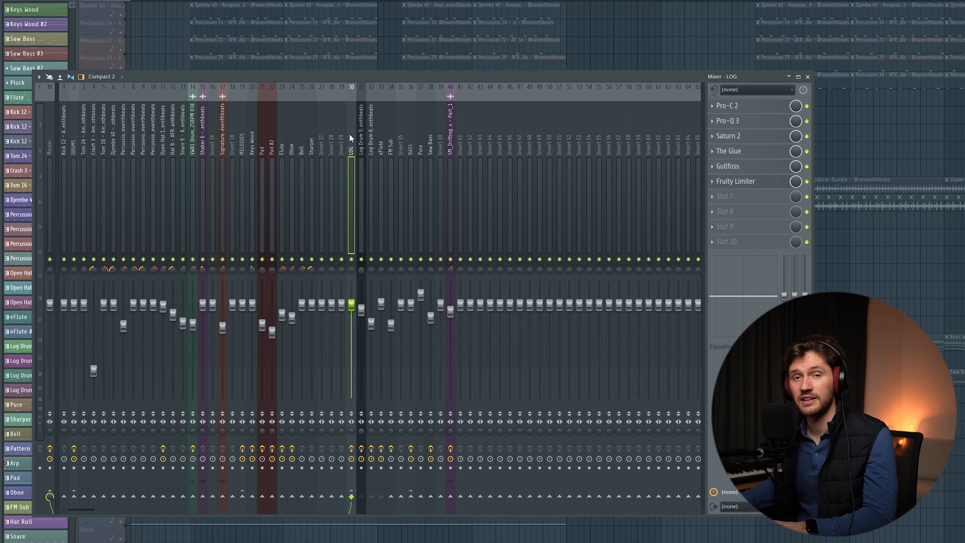
left_click(361, 147)
key("Right")
key("Right")
key("Right")
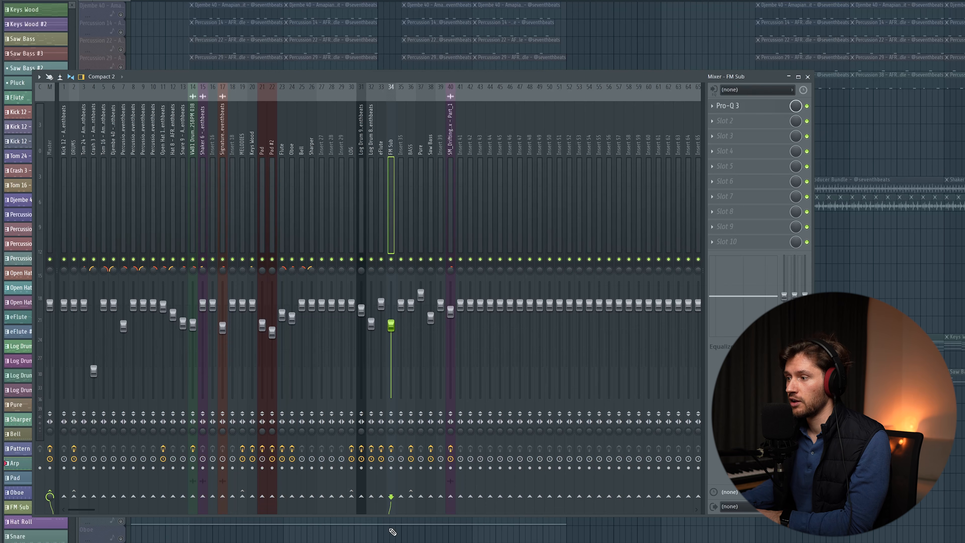
right_click(352, 496)
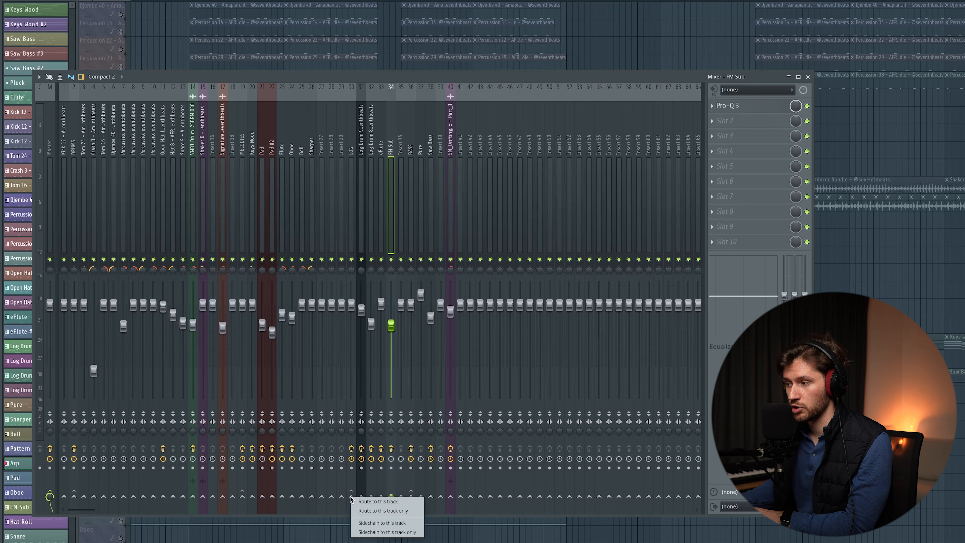
left_click(353, 92)
left_click(351, 131)
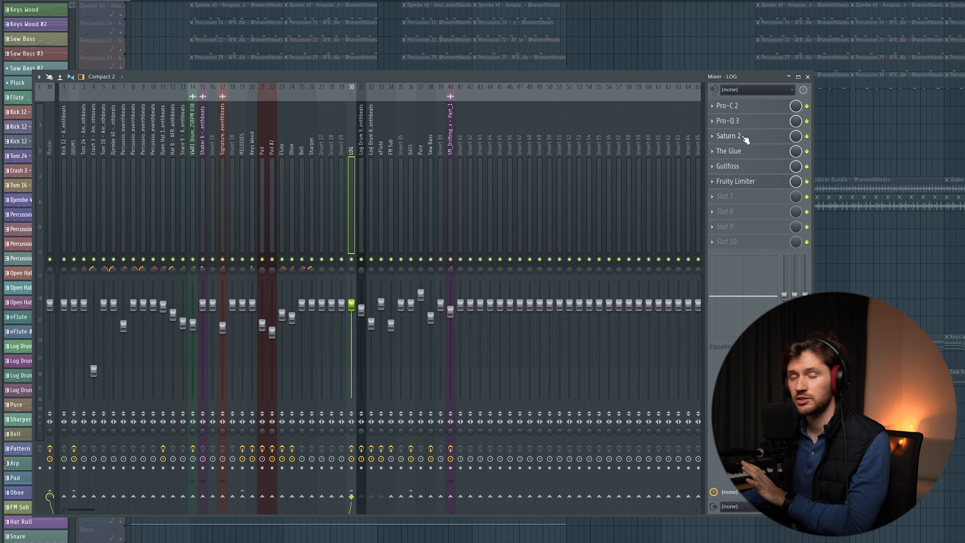
Inspect the Kick Smash preset in Dist TUBE-CULTURE on the Log Drum 8 mixer track and close the plugin
left_click(735, 181)
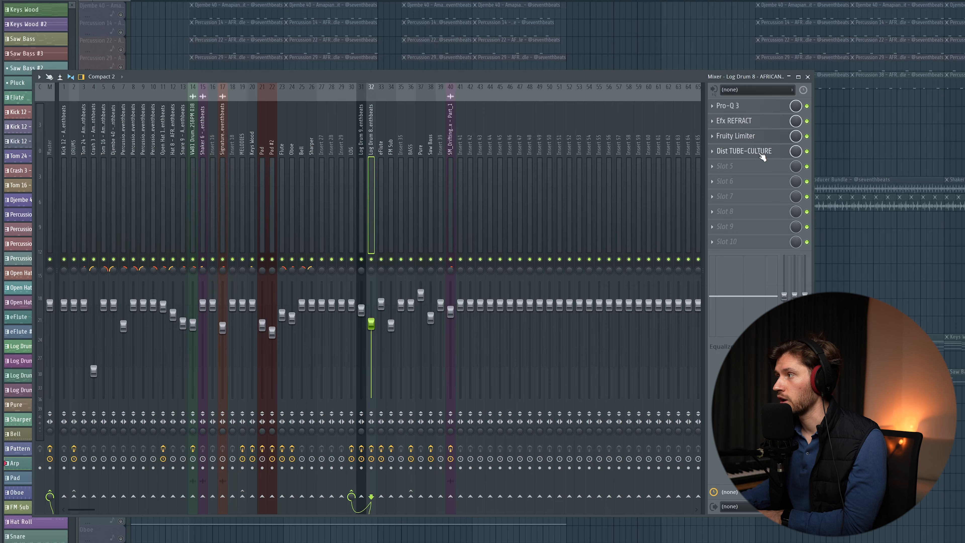
left_click(760, 152)
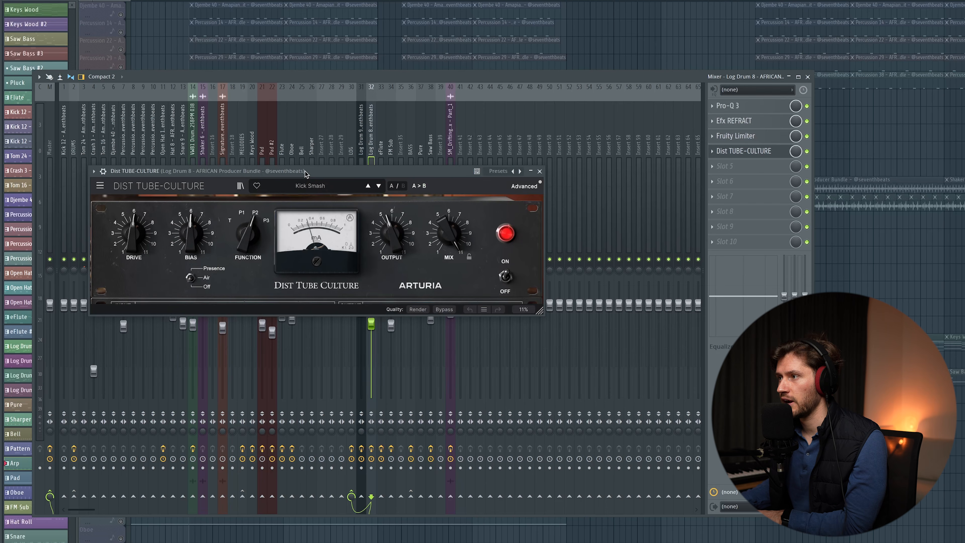
left_click_drag(305, 173, 324, 207)
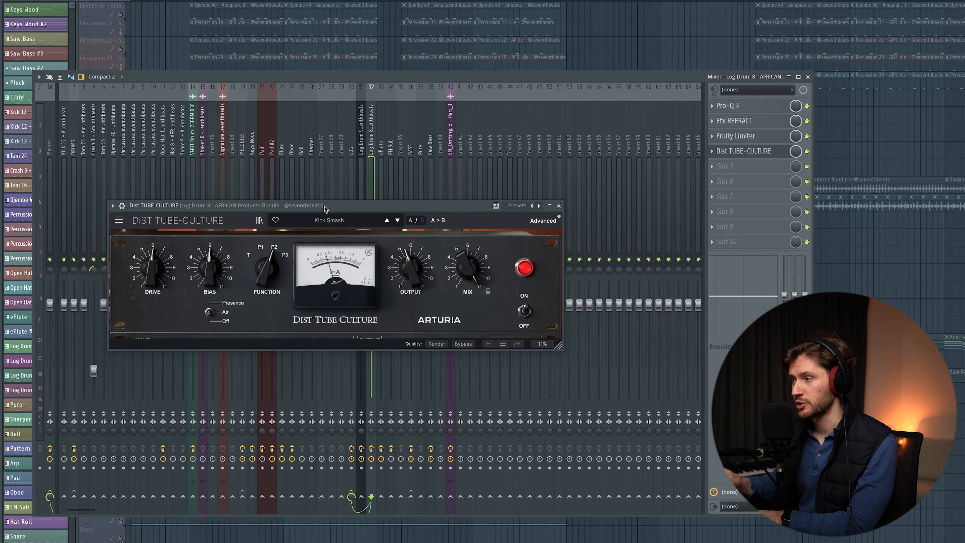
left_click(559, 206)
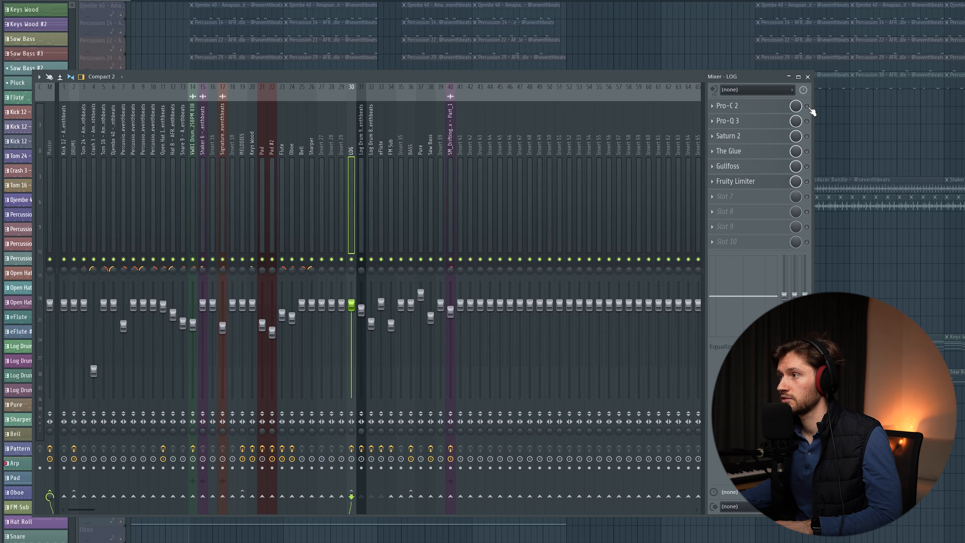
Play the log drum section with the LOG bus effects bypassed, turn them back on and play it again
key("space")
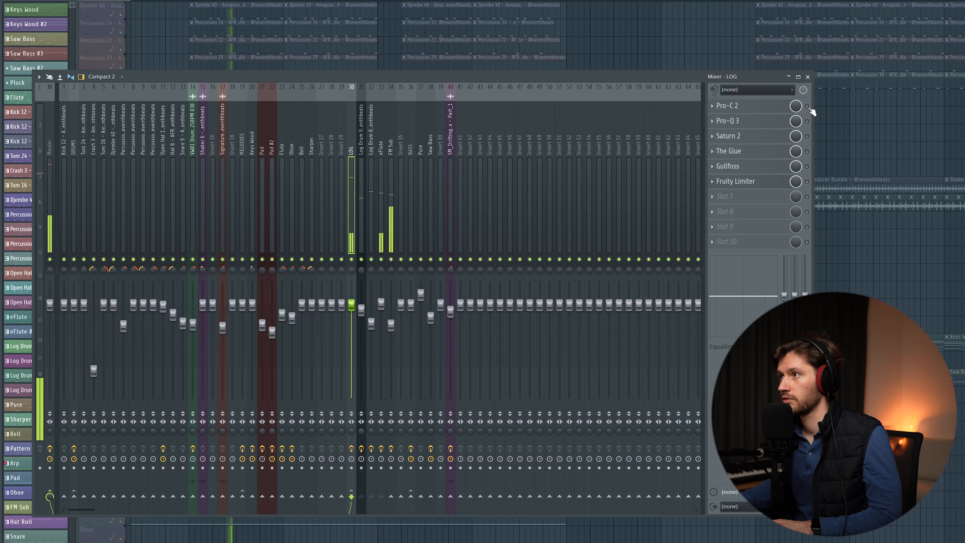
left_click(807, 106)
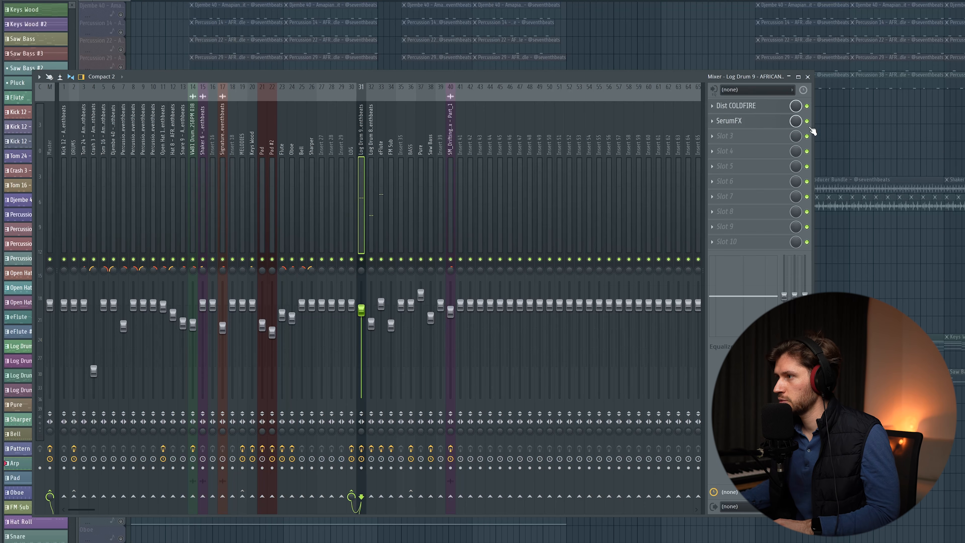
key("space")
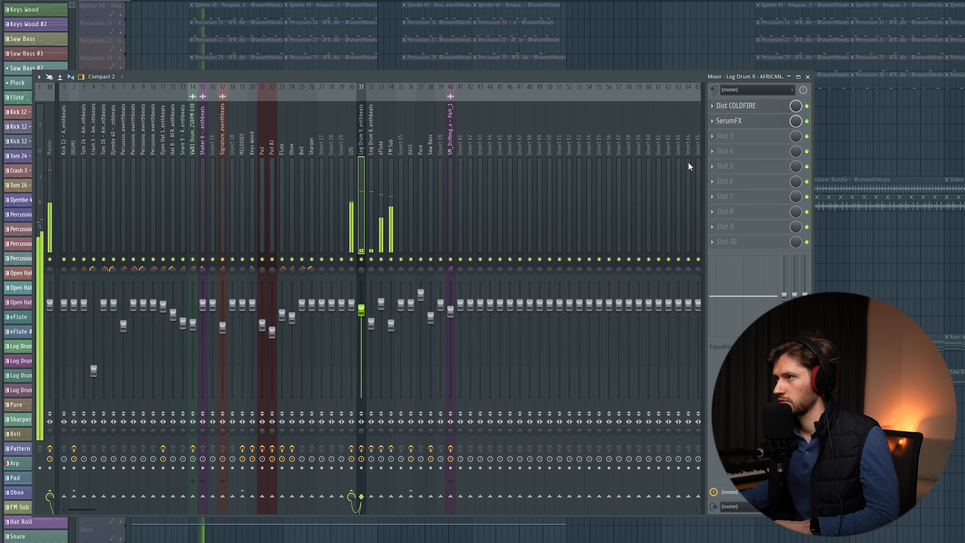
key("space")
Review the Log Drum 8 and FM Sub mixer tracks and listen to the isolated log drum section in the playlist
left_click(371, 146)
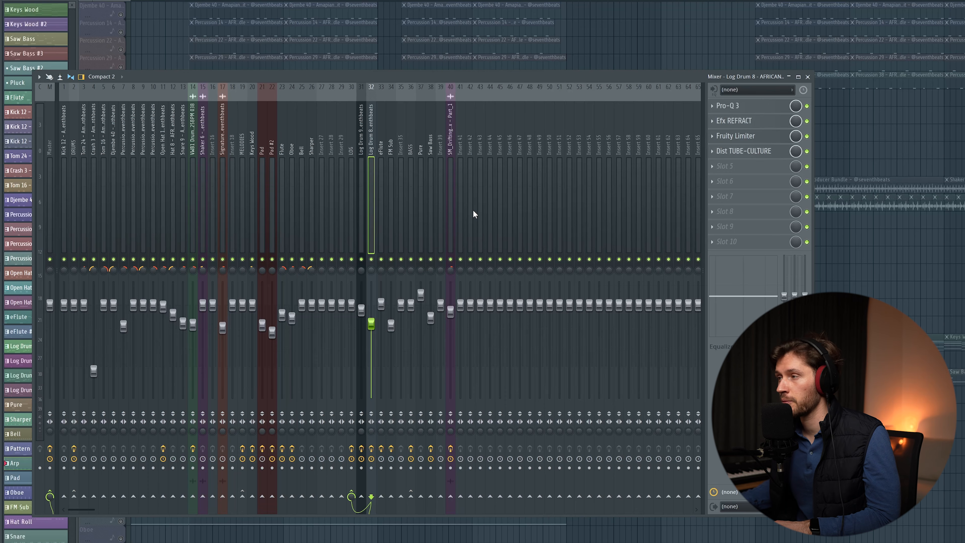
key("space")
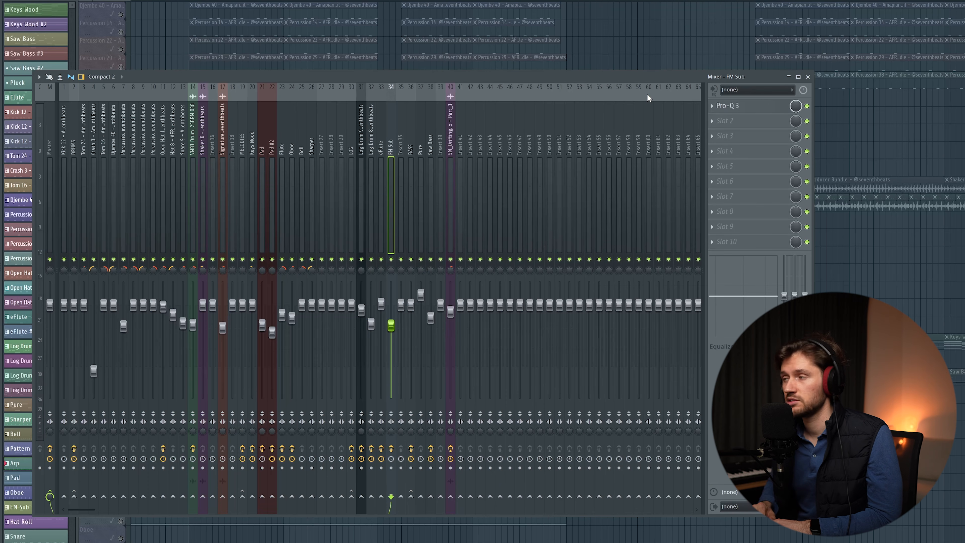
key("space")
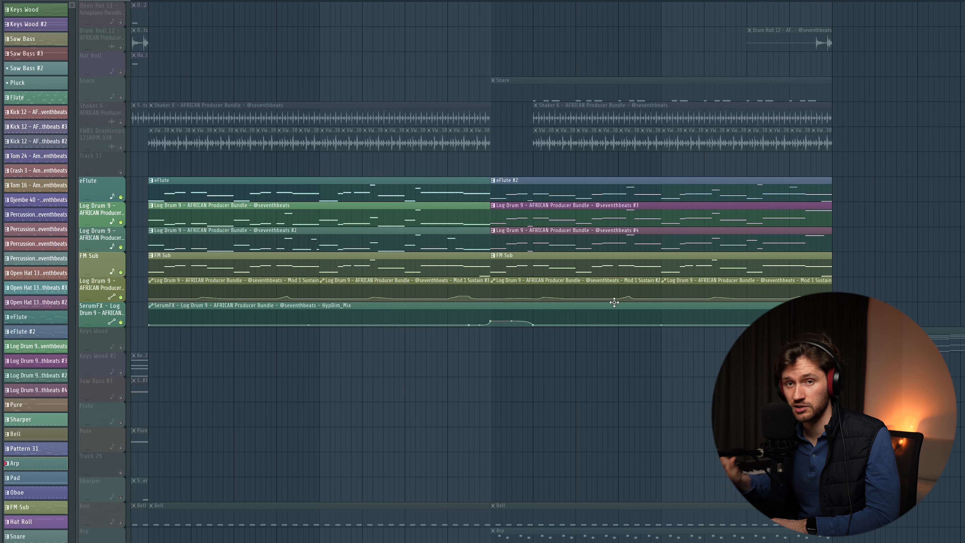
key("space")
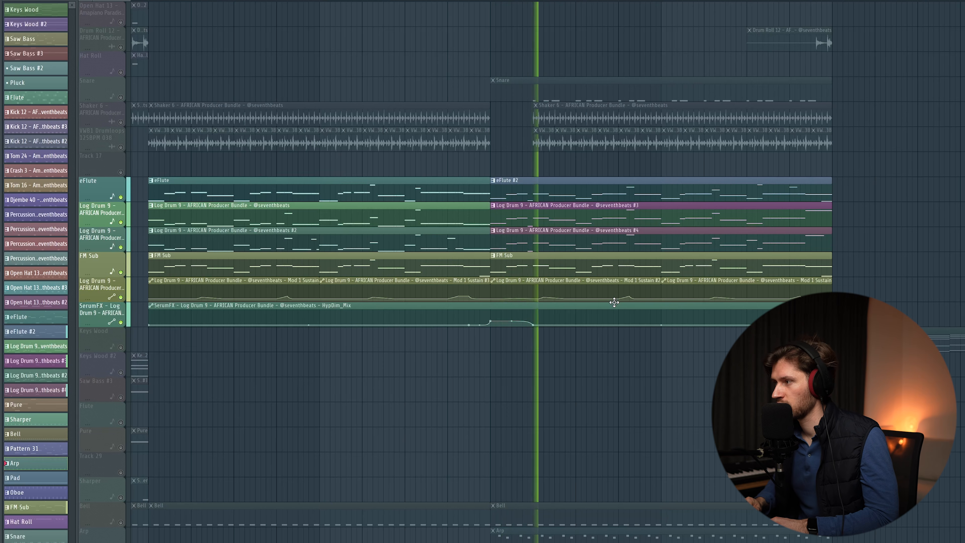
key("space")
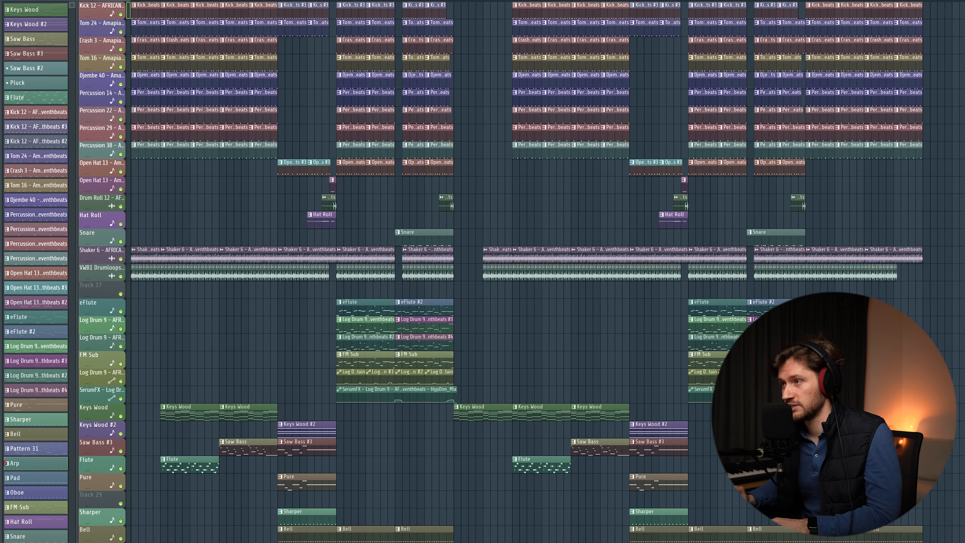
Play the full arrangement with all tracks audible, following it from the intro into the first log drum section
scroll(876, 252, "up", 1)
key("space")
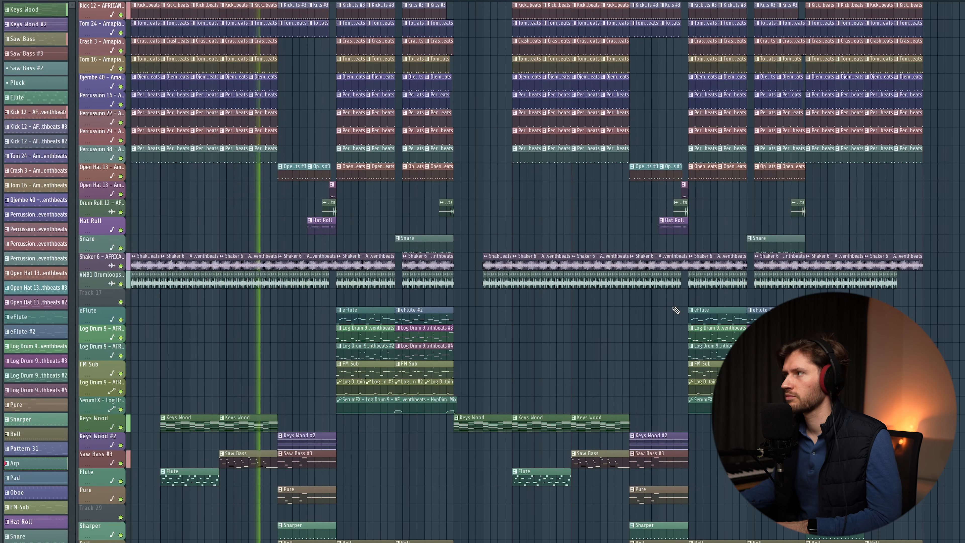
left_click_drag(927, 0, 604, 1)
left_click_drag(514, 1, 564, 1)
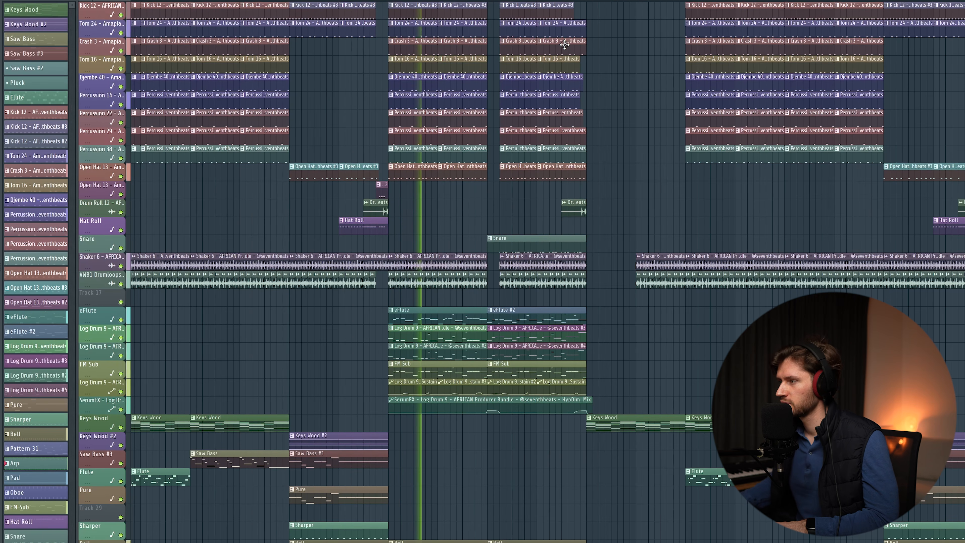
scroll(545, 272, "right", 3)
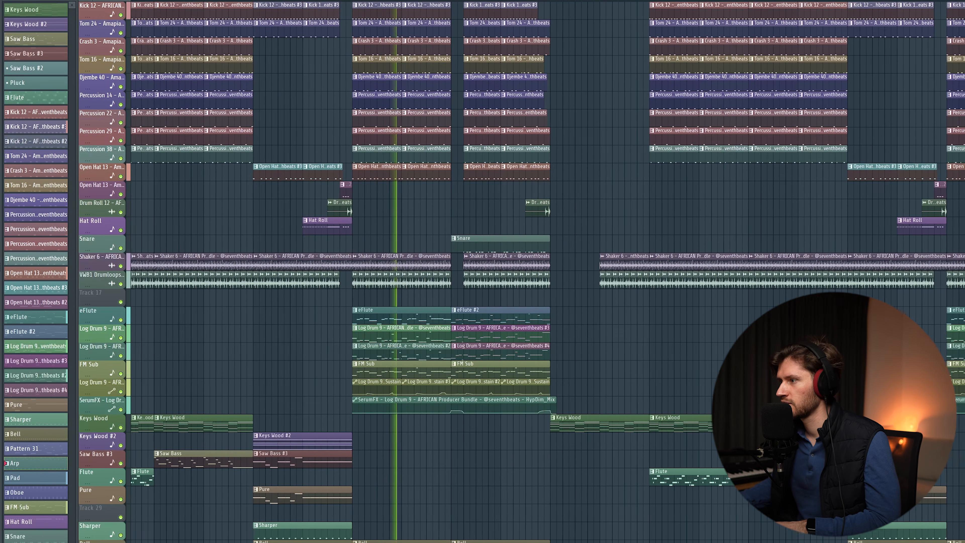